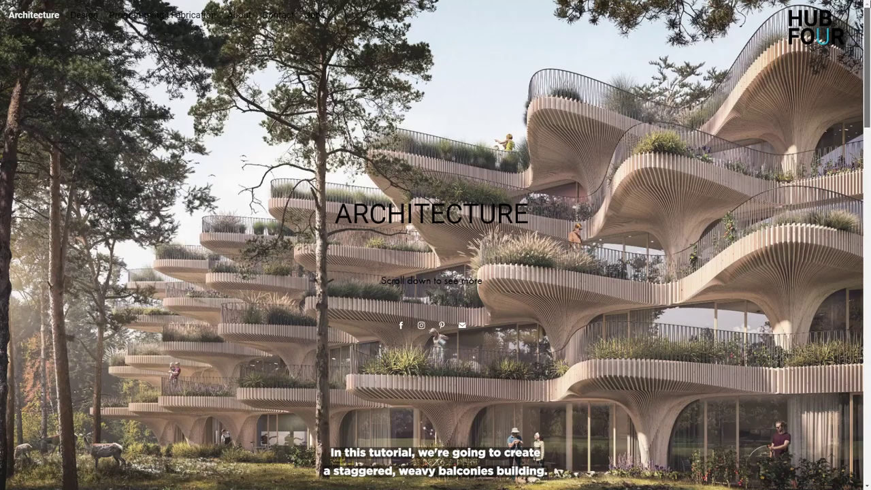
Open the New Ways of Living project on the HUB FOUR architecture page and look through its images.
{"action": "scroll", "coordinate": [870, 183], "scroll_direction": "down", "scroll_amount": 6}
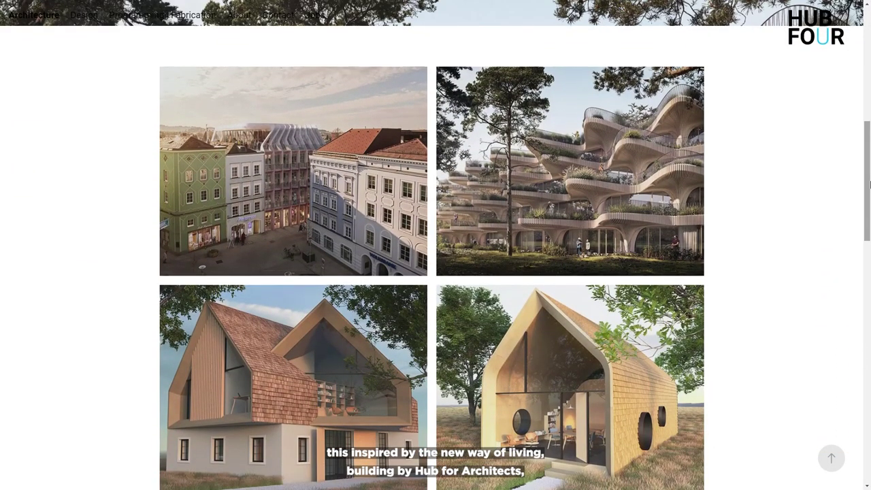
{"action": "left_click", "coordinate": [576, 192]}
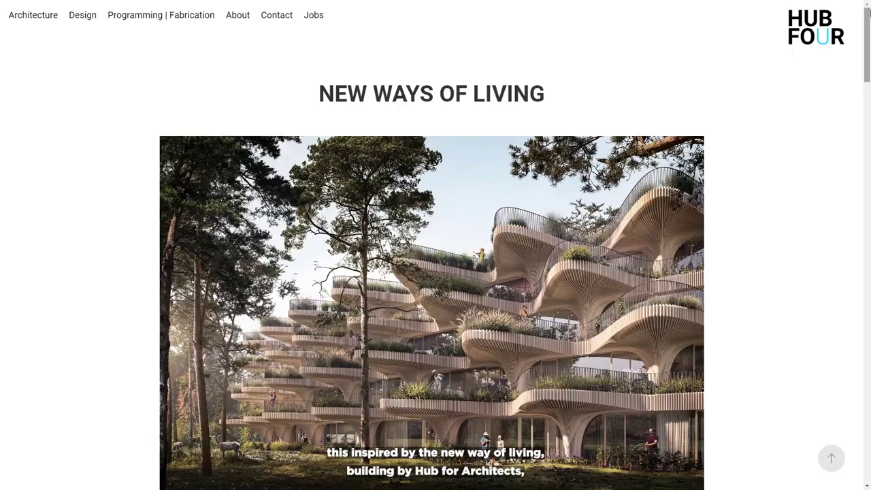
{"action": "scroll", "coordinate": [865, 77], "scroll_direction": "down", "scroll_amount": 5}
{"action": "left_click_drag", "start_coordinate": [865, 77], "coordinate": [839, 414]}
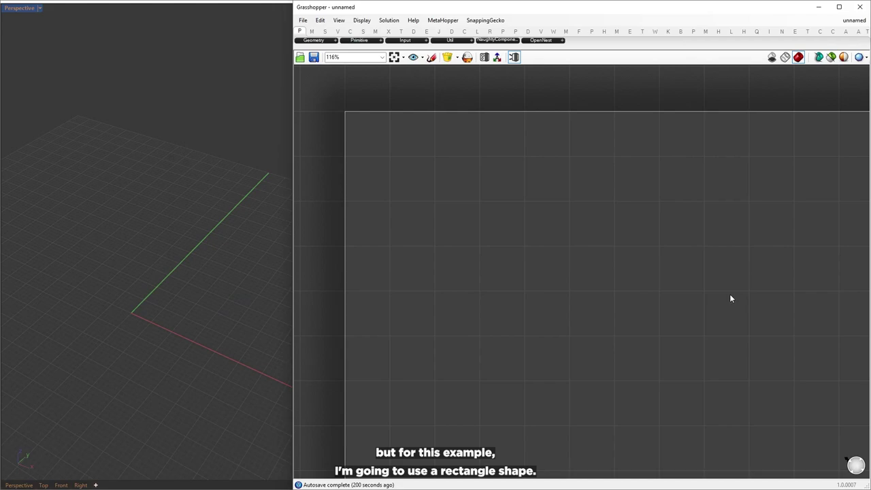
Add a Rectangle component to the empty Grasshopper canvas.
{"action": "double_click", "coordinate": [670, 288]}
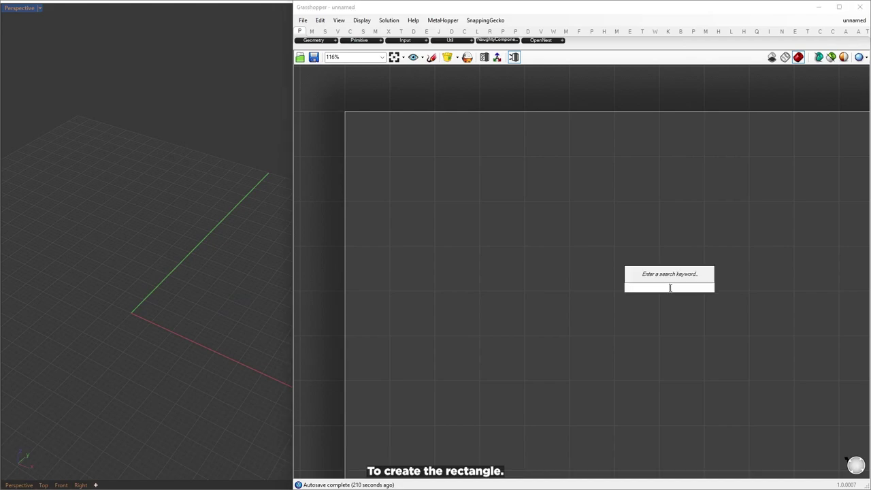
{"action": "type", "text": "rectn"}
{"action": "key", "text": "BackSpace"}
{"action": "type", "text": "angle"}
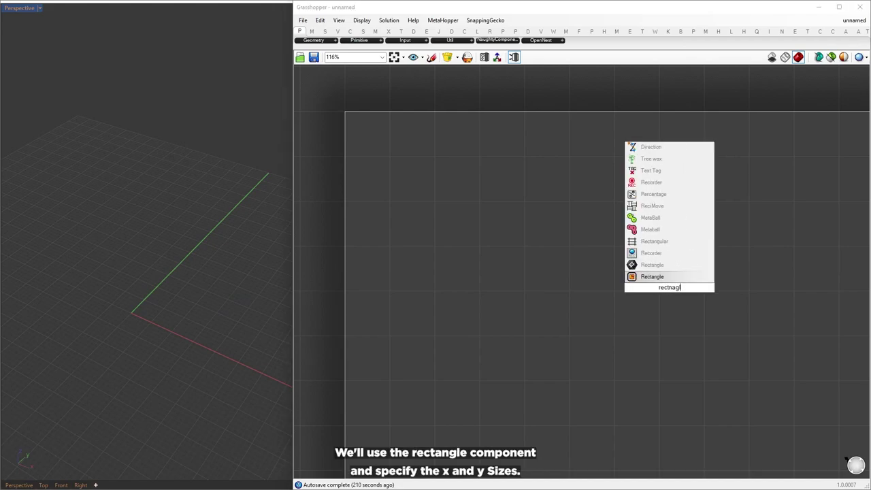
{"action": "key", "text": "Return"}
{"action": "left_click_drag", "start_coordinate": [671, 289], "coordinate": [744, 279]}
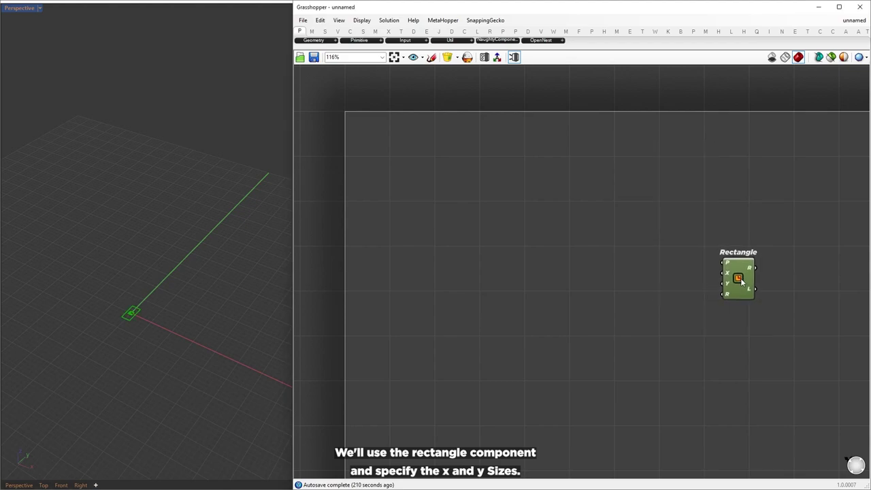
Feed the Rectangle's X size from a Construct Domain component whose domain start is a 2000 number slider.
{"action": "left_click_drag", "start_coordinate": [691, 274], "coordinate": [464, 267]}
{"action": "left_click", "coordinate": [615, 294]}
{"action": "left_click", "coordinate": [580, 326]}
{"action": "left_click", "coordinate": [576, 293]}
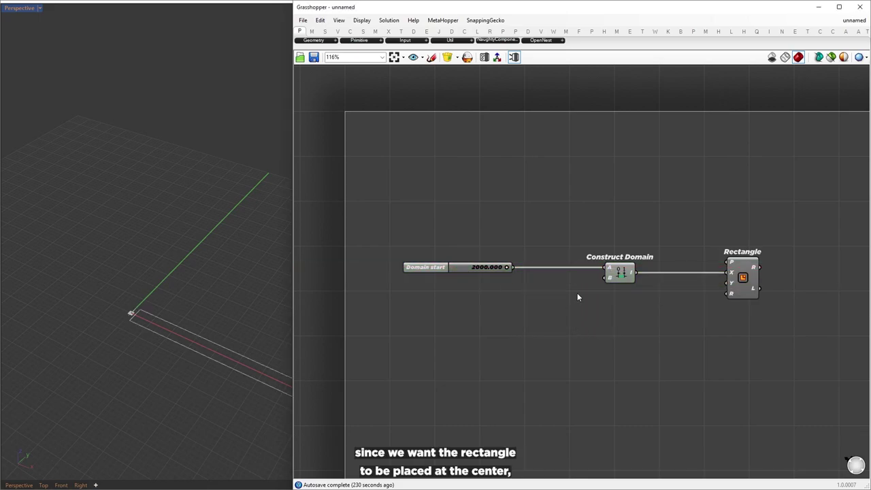
Connect the 2000 slider through a Negative component into the B input of Construct Domain.
{"action": "mouse_move", "coordinate": [576, 293]}
{"action": "left_mouse_down", "text": "alt"}
{"action": "mouse_move", "coordinate": [608, 296]}
{"action": "mouse_move", "coordinate": [574, 301]}
{"action": "left_mouse_up", "text": "alt"}
{"action": "left_click", "coordinate": [630, 325]}
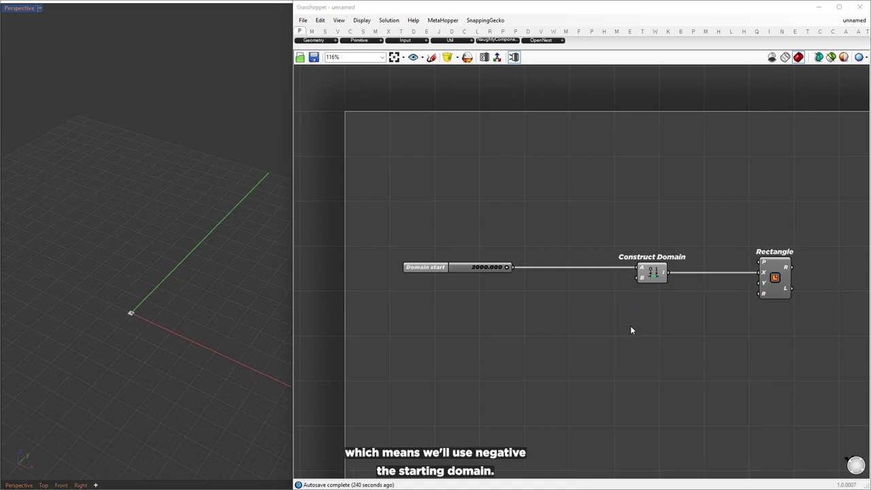
{"action": "left_click_drag", "start_coordinate": [507, 267], "coordinate": [559, 297]}
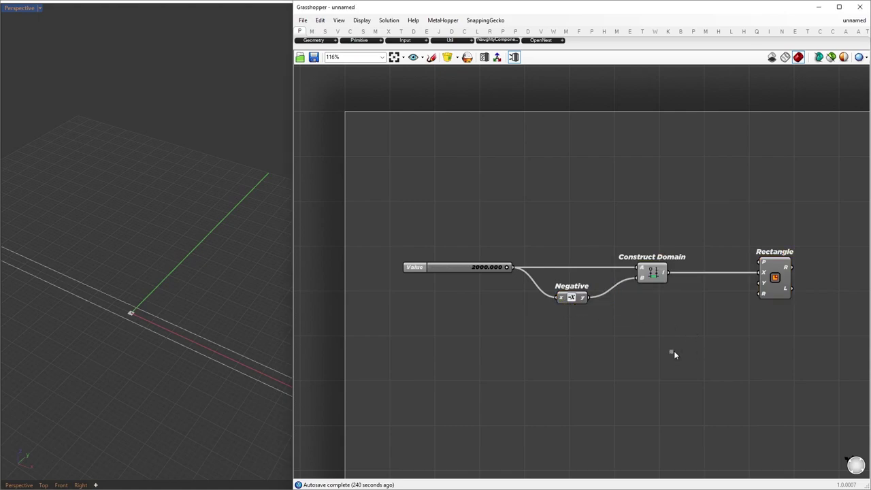
Duplicate the slider, Negative and Construct Domain group and connect the copied domain to the Rectangle's Y size.
{"action": "left_click_drag", "start_coordinate": [678, 354], "coordinate": [402, 236]}
{"action": "left_click_drag", "start_coordinate": [655, 278], "coordinate": [655, 330], "text": "alt"}
{"action": "left_click_drag", "start_coordinate": [668, 324], "coordinate": [732, 299]}
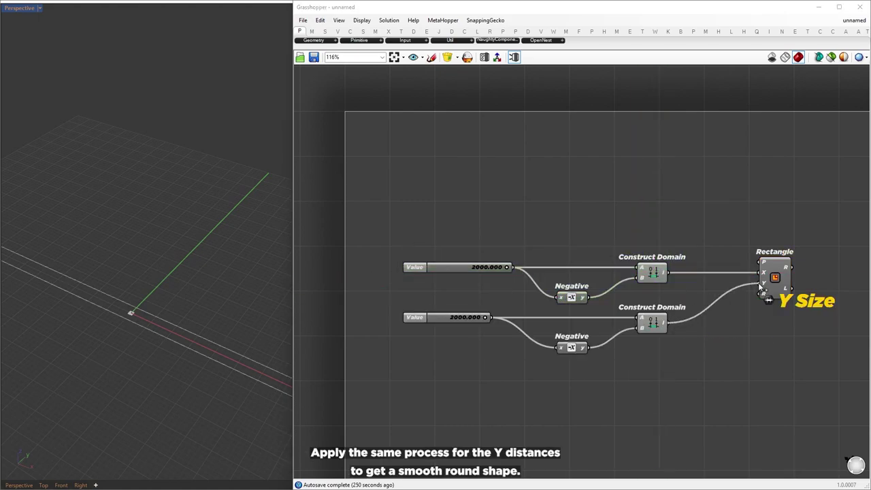
{"action": "left_click_drag", "start_coordinate": [760, 288], "coordinate": [760, 289]}
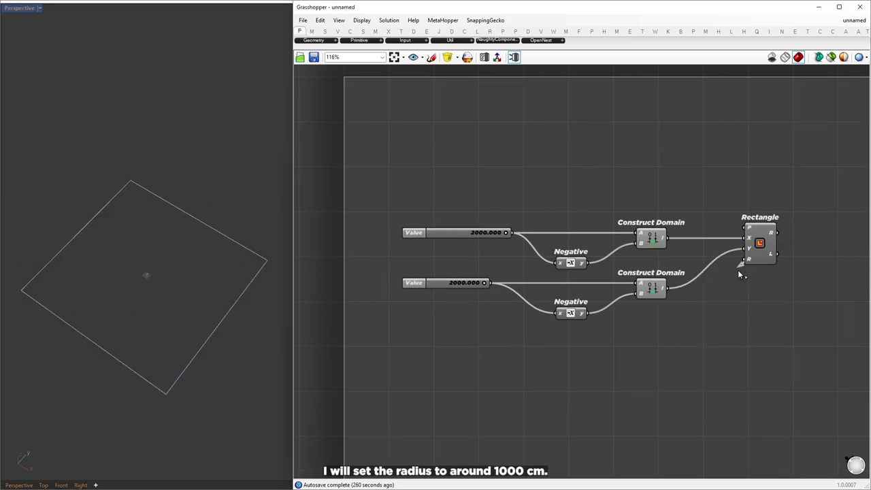
Feed the Rectangle's radius input from a number slider set to 1549.482.
{"action": "left_click_drag", "start_coordinate": [658, 375], "coordinate": [640, 375]}
{"action": "left_click", "coordinate": [697, 432]}
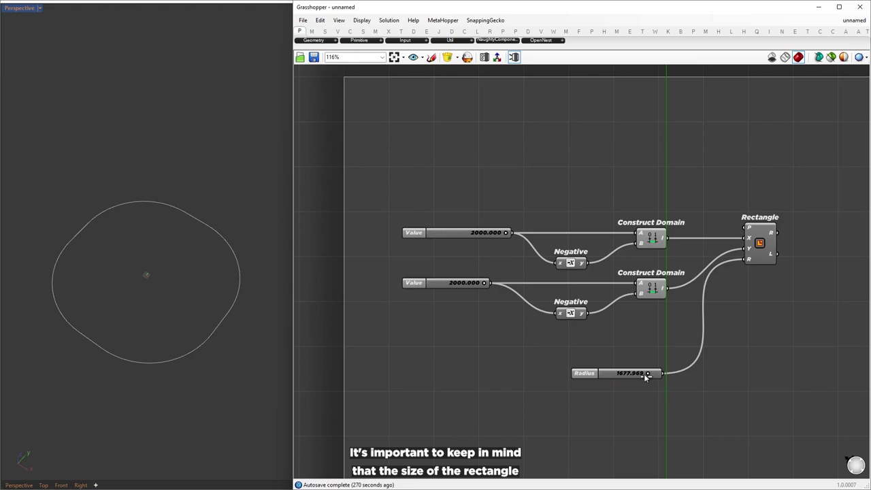
{"action": "left_click_drag", "start_coordinate": [645, 376], "coordinate": [643, 376]}
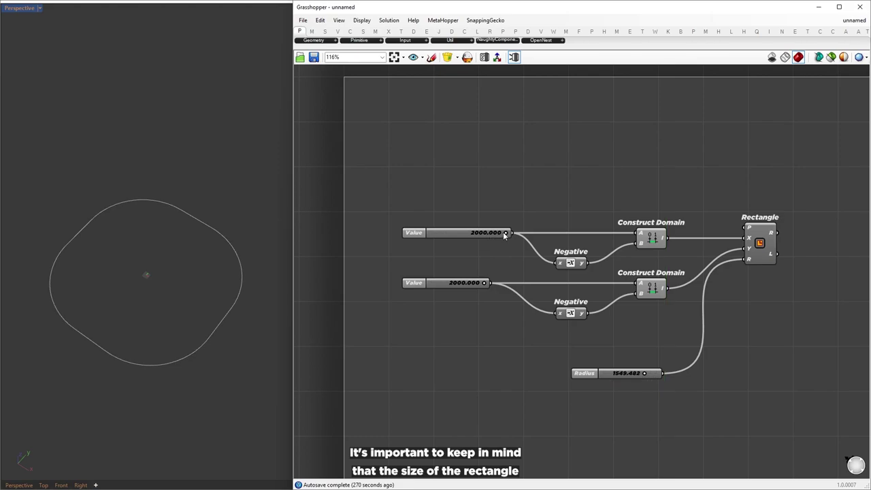
Set the X domain slider to 1000 and the Y domain slider to 1200.
{"action": "mouse_move", "coordinate": [505, 233]}
{"action": "left_mouse_down"}
{"action": "mouse_move", "coordinate": [472, 234]}
{"action": "mouse_move", "coordinate": [490, 233]}
{"action": "left_mouse_up"}
{"action": "double_click", "coordinate": [473, 233]}
{"action": "type", "text": "000"}
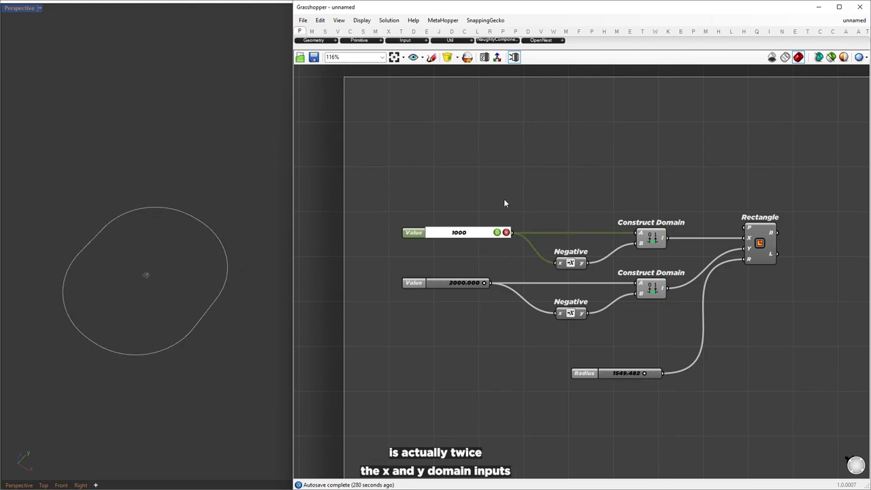
{"action": "left_click", "coordinate": [496, 232]}
{"action": "left_click", "coordinate": [475, 283]}
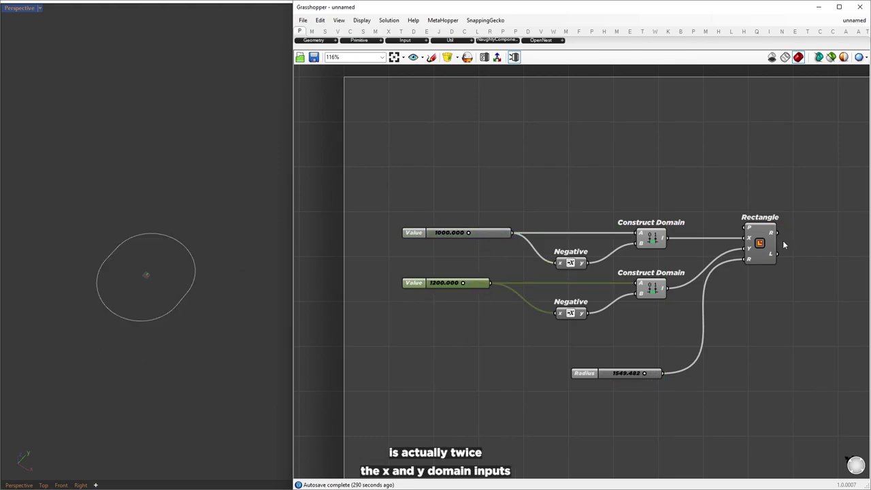
Switch the Rhino viewport to the Top view and frame the rounded rectangle curve.
{"action": "left_click", "coordinate": [759, 235]}
{"action": "middle_click", "coordinate": [759, 234]}
{"action": "left_click", "coordinate": [787, 266]}
{"action": "left_click", "coordinate": [785, 334]}
{"action": "right_click_drag", "start_coordinate": [126, 235], "coordinate": [122, 268]}
{"action": "key", "text": "ctrl+F1"}
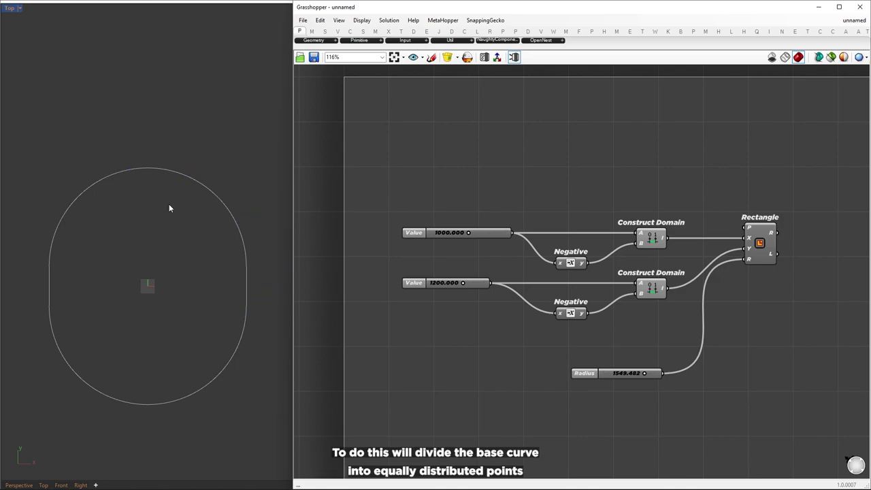
Add a Divide Curve component after the Rectangle component.
{"action": "right_click_drag", "start_coordinate": [833, 233], "coordinate": [467, 248]}
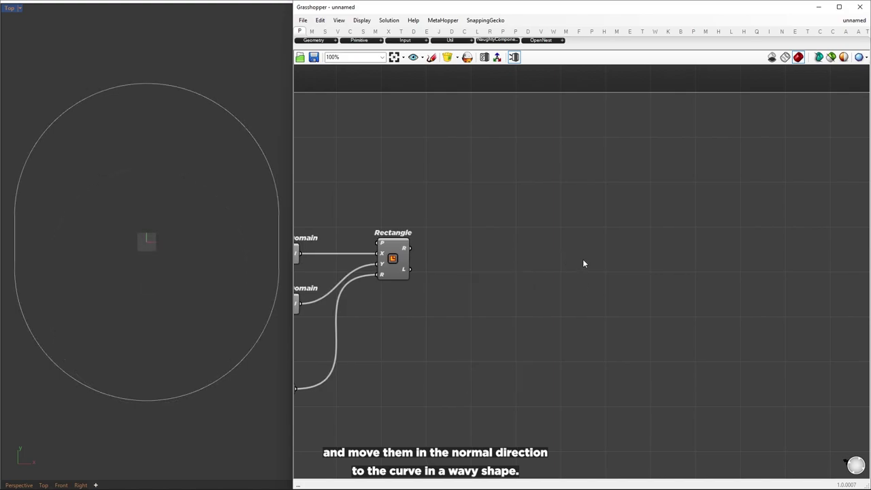
{"action": "double_click", "coordinate": [583, 264]}
{"action": "type", "text": "divide c"}
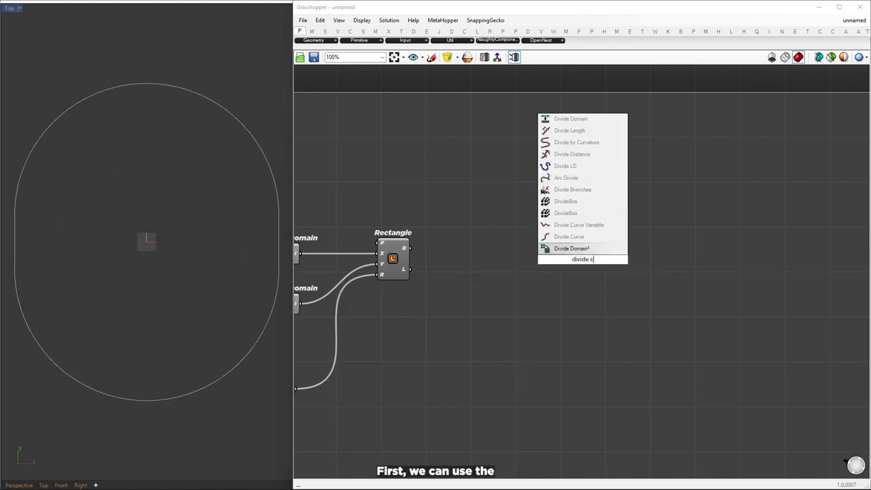
{"action": "type", "text": "urve"}
{"action": "key", "text": "Return"}
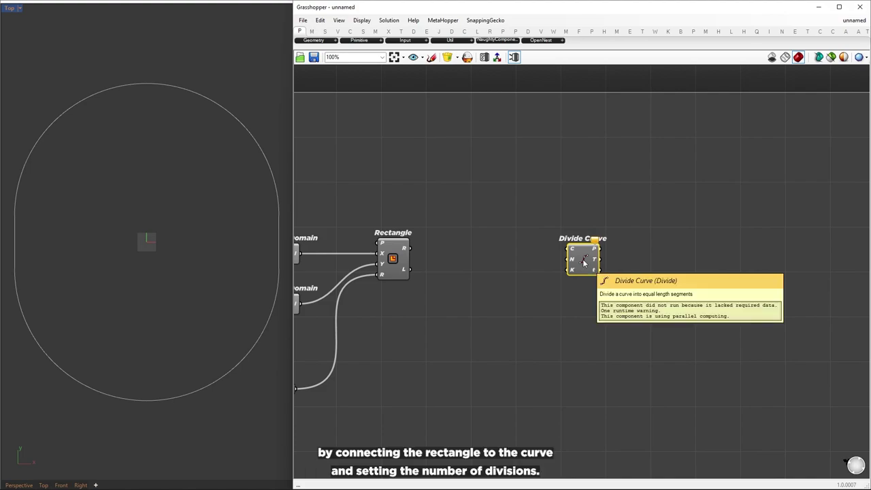
Connect the rectangle to Divide Curve's curve input and drive its division count with a slider set to 136.
{"action": "left_click_drag", "start_coordinate": [406, 248], "coordinate": [615, 258]}
{"action": "left_click_drag", "start_coordinate": [526, 330], "coordinate": [512, 331]}
{"action": "left_click", "coordinate": [552, 361]}
{"action": "scroll", "coordinate": [171, 177], "scroll_direction": "up", "scroll_amount": 5}
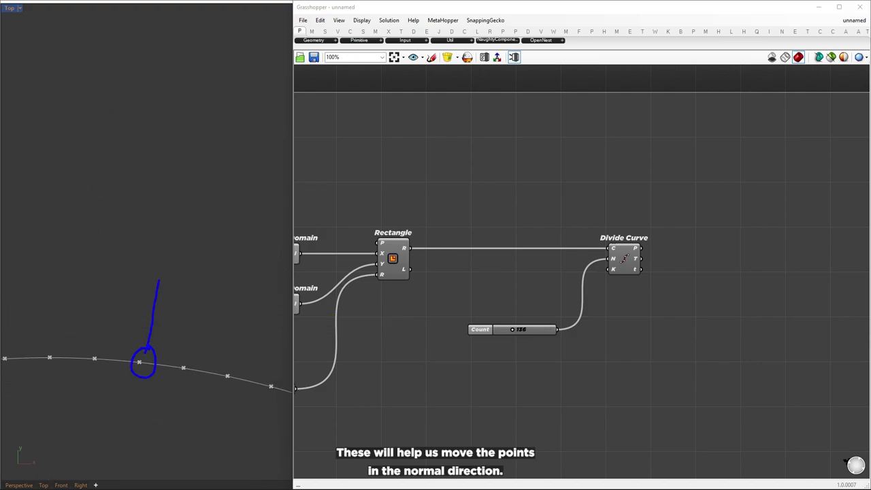
{"action": "scroll", "coordinate": [176, 163], "scroll_direction": "down", "scroll_amount": 5}
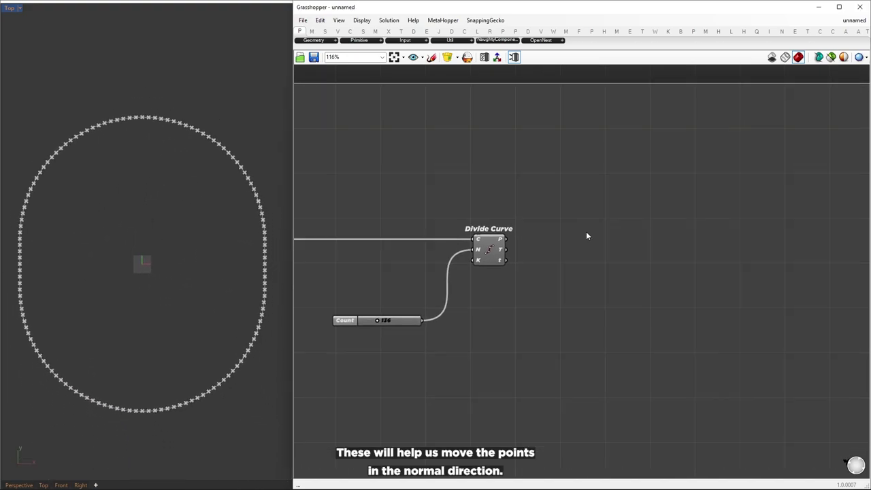
Add a Move component and connect the division points to its geometry input.
{"action": "double_click", "coordinate": [629, 243]}
{"action": "type", "text": "move"}
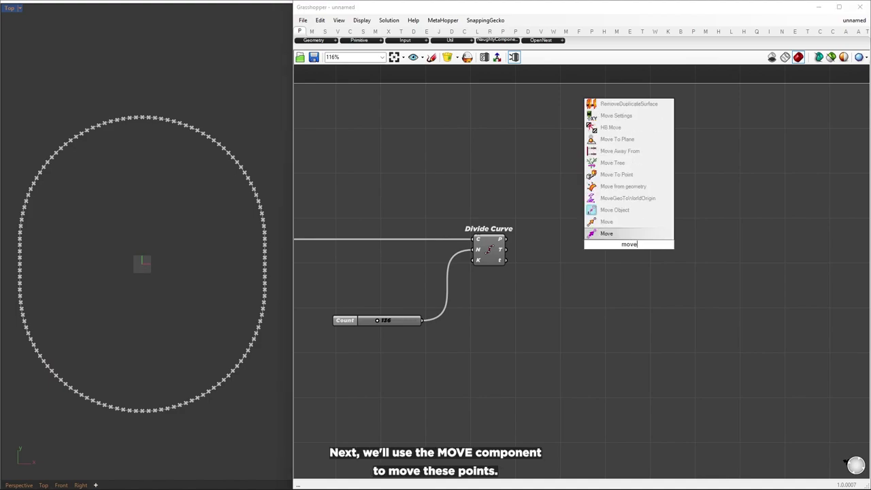
{"action": "key", "text": "Return"}
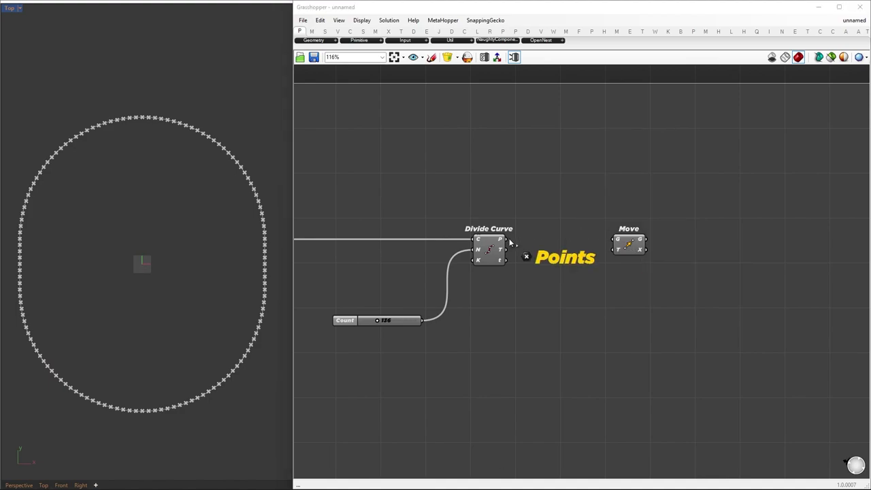
{"action": "left_click_drag", "start_coordinate": [501, 239], "coordinate": [695, 243]}
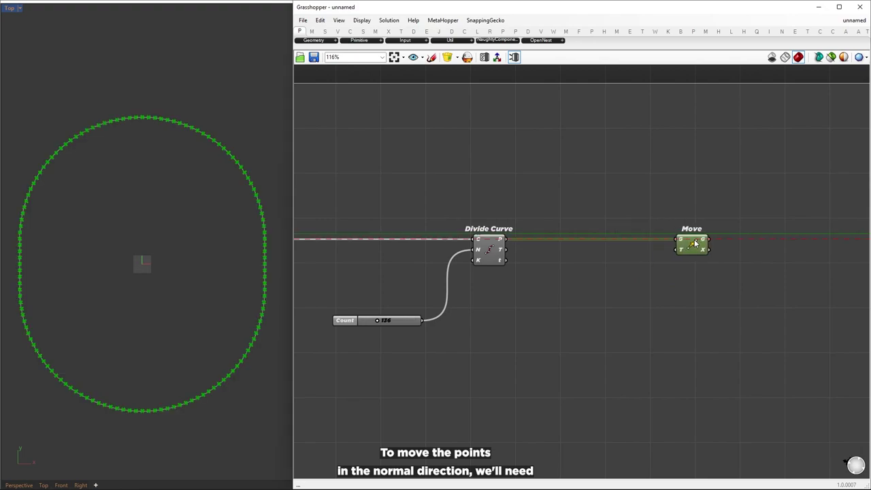
Drive the Move vector with a Cross Product of the division tangents and a Unit Z vector with a factor slider of 286.
{"action": "left_click_drag", "start_coordinate": [635, 336], "coordinate": [620, 329]}
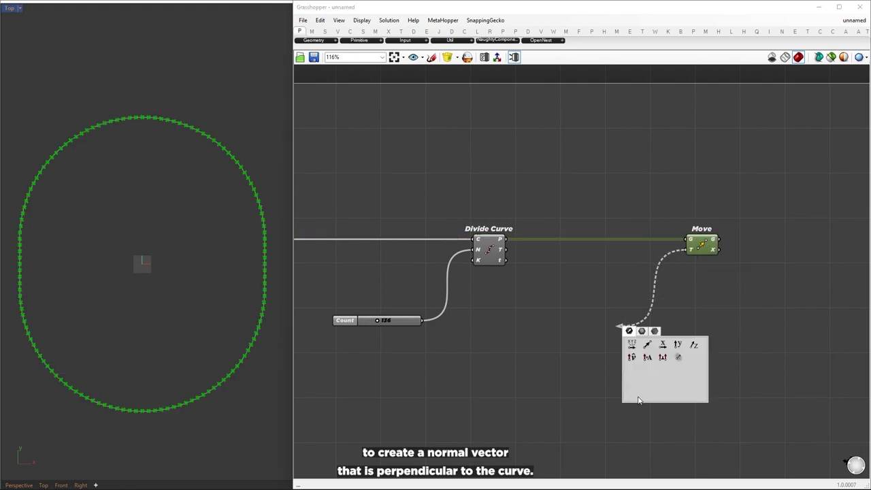
{"action": "left_click", "coordinate": [660, 359]}
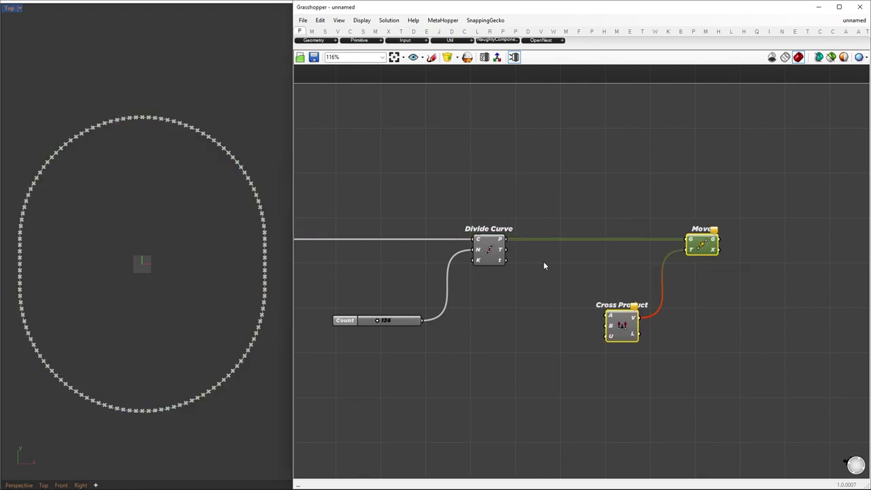
{"action": "left_click_drag", "start_coordinate": [505, 250], "coordinate": [476, 379]}
{"action": "left_click", "coordinate": [551, 398]}
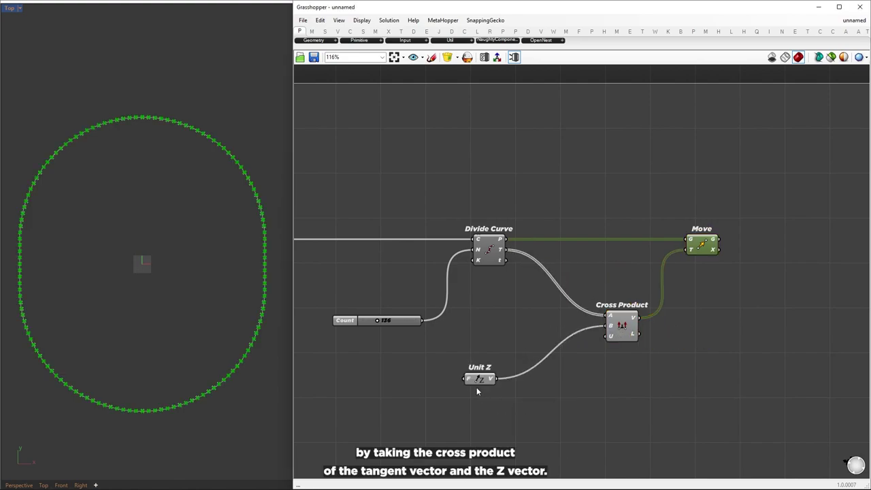
{"action": "left_click_drag", "start_coordinate": [375, 382], "coordinate": [396, 381]}
{"action": "left_click", "coordinate": [428, 438]}
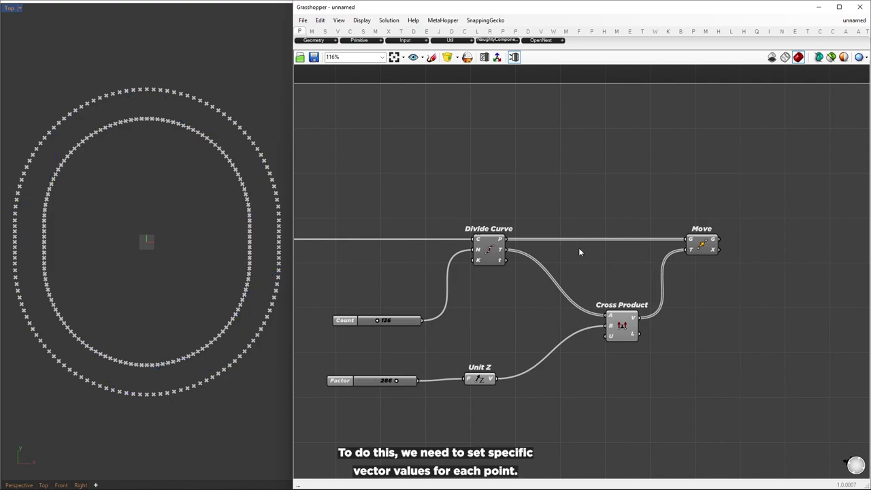
Move the point count slider to free canvas space below the Radius slider.
{"action": "scroll", "coordinate": [690, 224], "scroll_direction": "down", "scroll_amount": 2}
{"action": "right_click_drag", "start_coordinate": [436, 368], "coordinate": [627, 228]}
{"action": "left_click_drag", "start_coordinate": [658, 156], "coordinate": [357, 320]}
Add a Range component below the point count slider and connect that slider to its steps input.
{"action": "right_click_drag", "start_coordinate": [402, 332], "coordinate": [501, 248]}
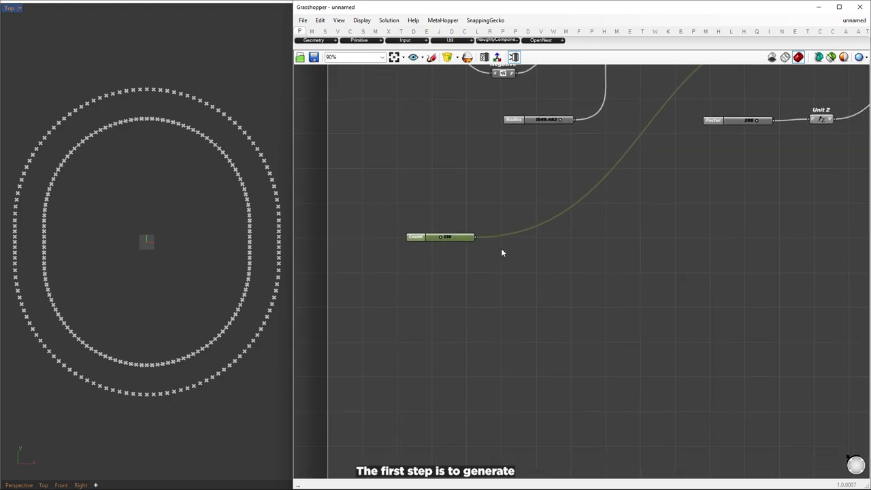
{"action": "right_click_drag", "start_coordinate": [536, 222], "coordinate": [481, 250]}
{"action": "scroll", "coordinate": [409, 272], "scroll_direction": "up", "scroll_amount": 2}
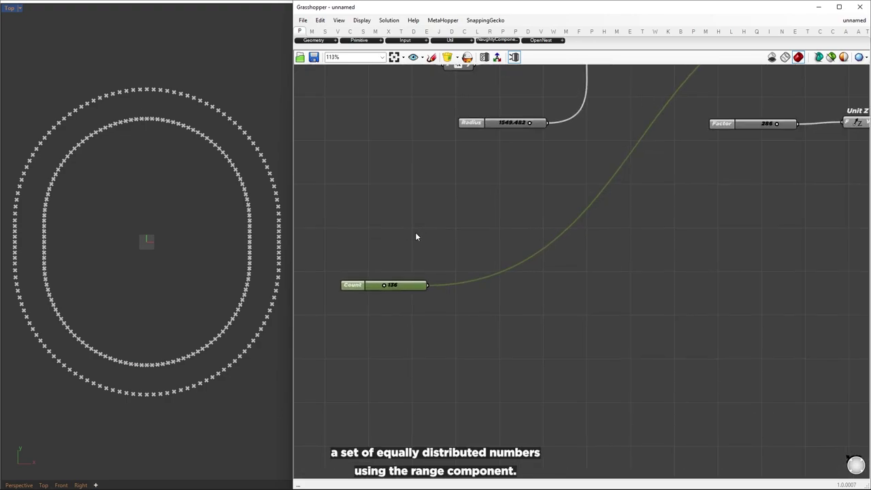
{"action": "double_click", "coordinate": [606, 280]}
{"action": "type", "text": "range"}
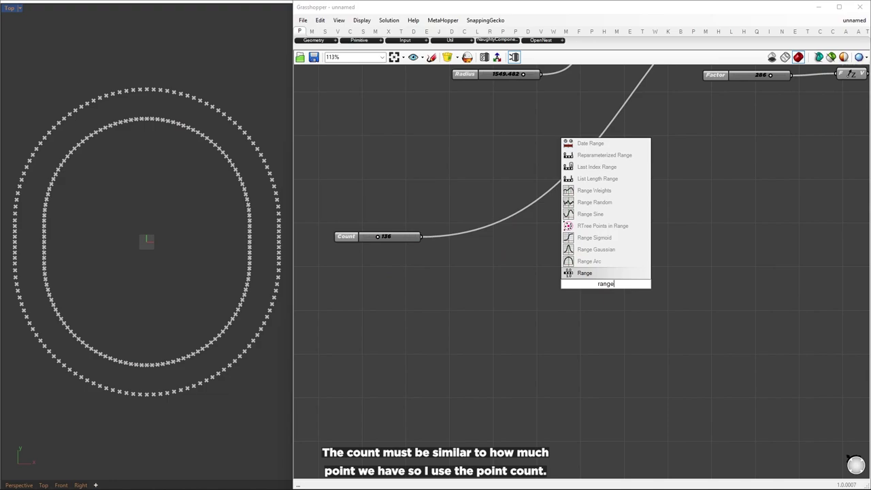
{"action": "key", "text": "Return"}
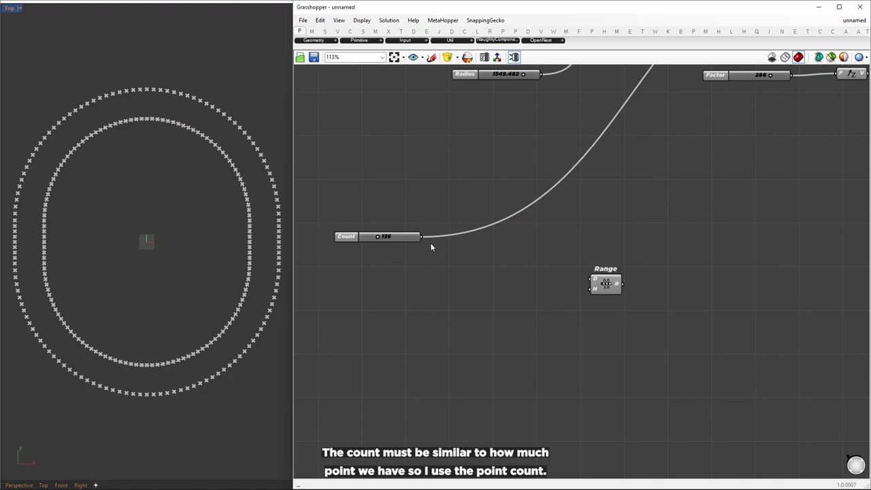
{"action": "left_click_drag", "start_coordinate": [422, 237], "coordinate": [591, 290]}
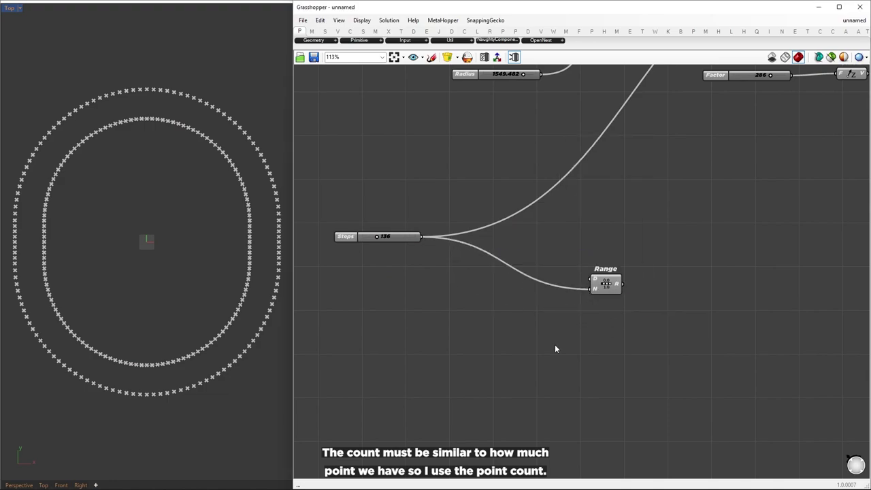
{"action": "left_click_drag", "start_coordinate": [622, 238], "coordinate": [666, 278]}
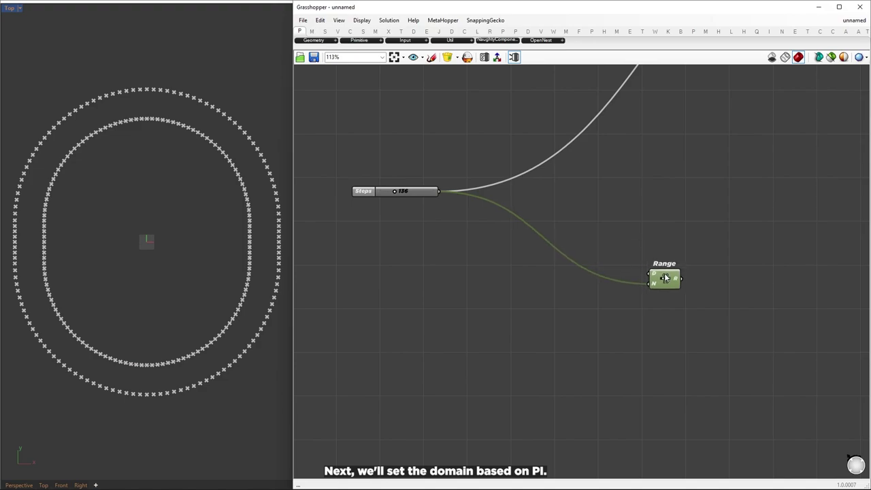
Add a number slider of 12 and a Pi component, and connect the slider to Pi's factor input.
{"action": "double_click", "coordinate": [352, 297]}
{"action": "type", "text": "12"}
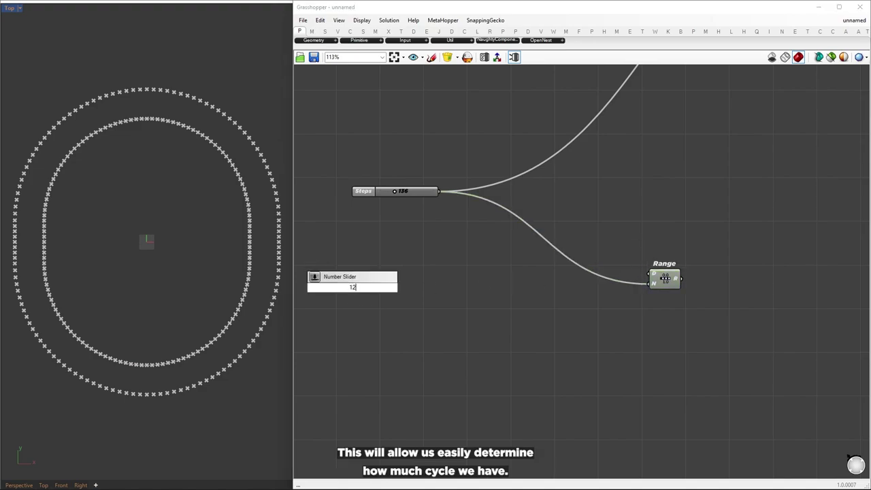
{"action": "key", "text": "Return"}
{"action": "double_click", "coordinate": [426, 290]}
{"action": "type", "text": "pi"}
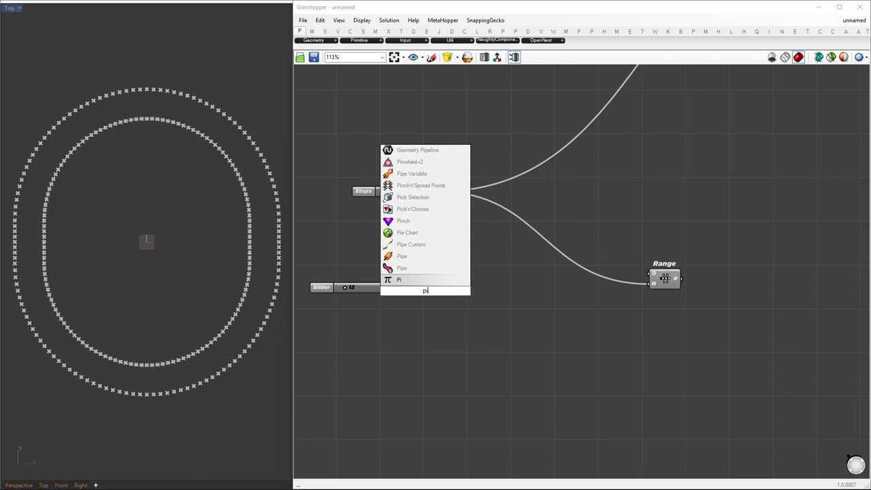
{"action": "key", "text": "Return"}
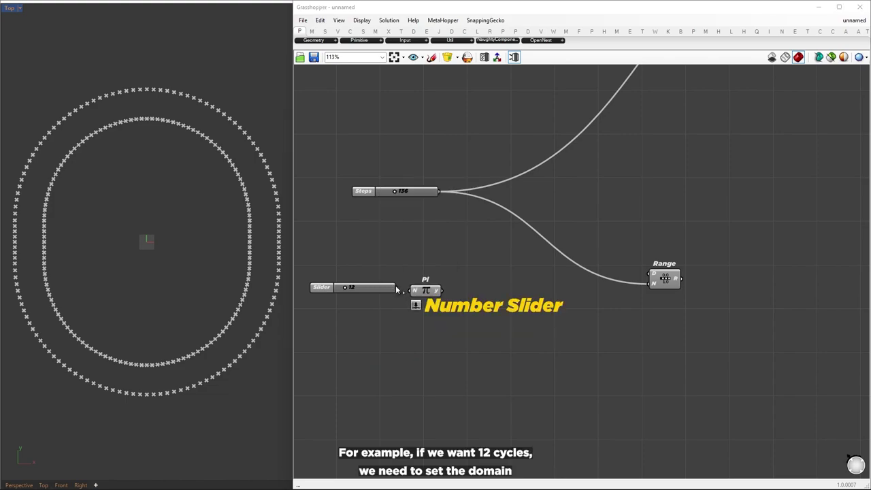
{"action": "left_click_drag", "start_coordinate": [398, 288], "coordinate": [412, 290]}
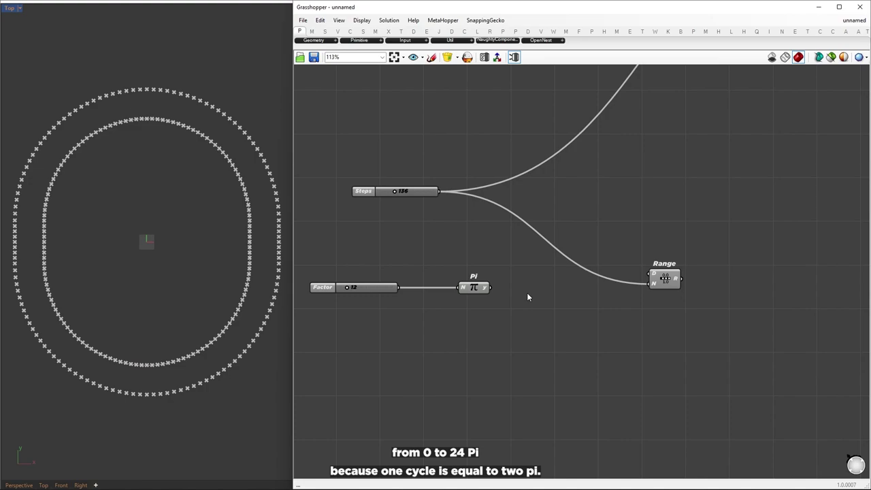
Add a Multiplication component that multiplies the Pi output by a panel value of 2.
{"action": "double_click", "coordinate": [527, 295]}
{"action": "type", "text": "*"}
{"action": "key", "text": "Return"}
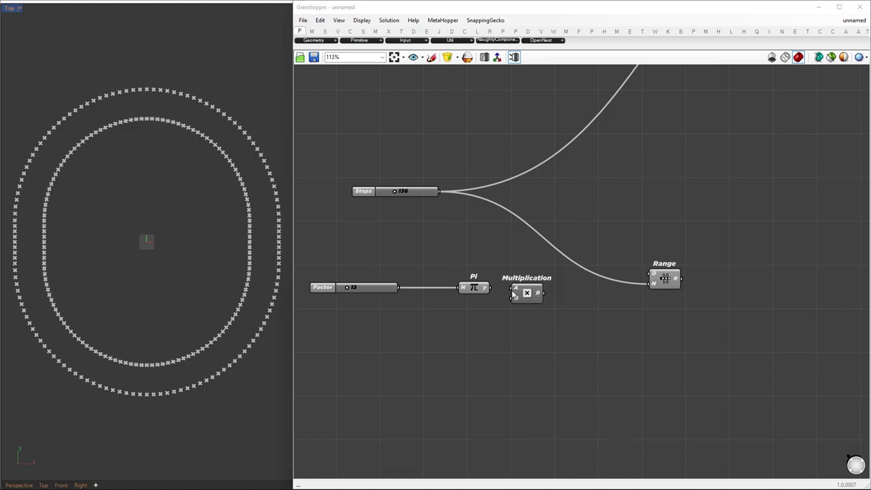
{"action": "left_click_drag", "start_coordinate": [492, 289], "coordinate": [528, 290]}
{"action": "double_click", "coordinate": [452, 326]}
{"action": "type", "text": "//2"}
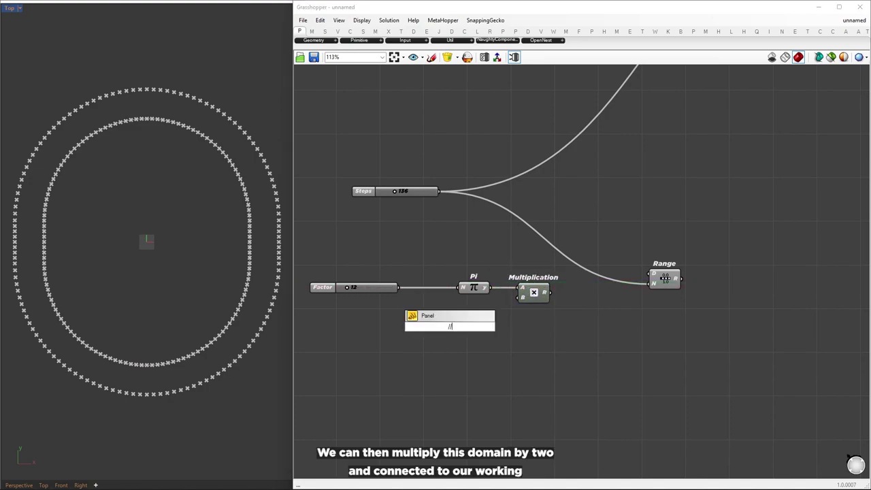
{"action": "key", "text": "Return"}
{"action": "left_click_drag", "start_coordinate": [452, 332], "coordinate": [484, 313]}
Connect the Multiplication result to Range's domain input and align the cycle-count components with the Range.
{"action": "left_click_drag", "start_coordinate": [491, 308], "coordinate": [649, 273]}
{"action": "left_click_drag", "start_coordinate": [298, 247], "coordinate": [579, 327]}
{"action": "left_click_drag", "start_coordinate": [534, 292], "coordinate": [524, 272]}
{"action": "left_click", "coordinate": [793, 275]}
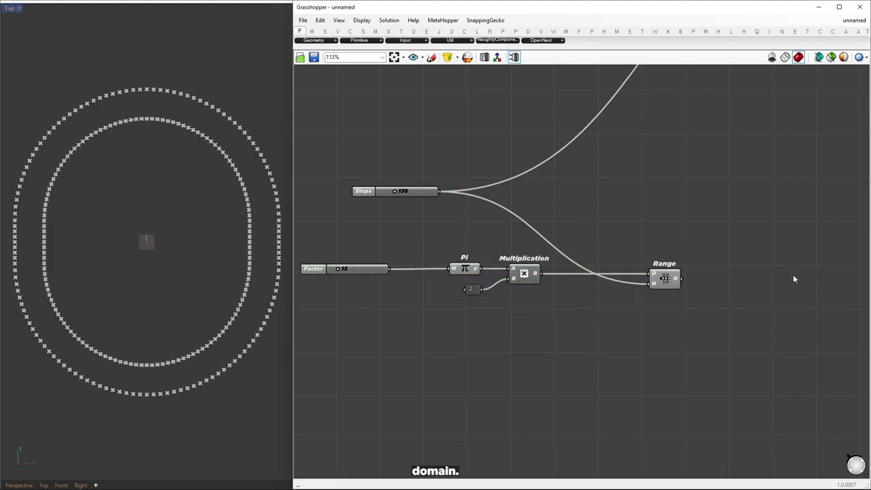
Inspect the full list of Range output values in a temporary panel and delete the panel.
{"action": "right_click_drag", "start_coordinate": [793, 275], "coordinate": [608, 269]}
{"action": "double_click", "coordinate": [701, 273]}
{"action": "type", "text": "//"}
{"action": "key", "text": "Return"}
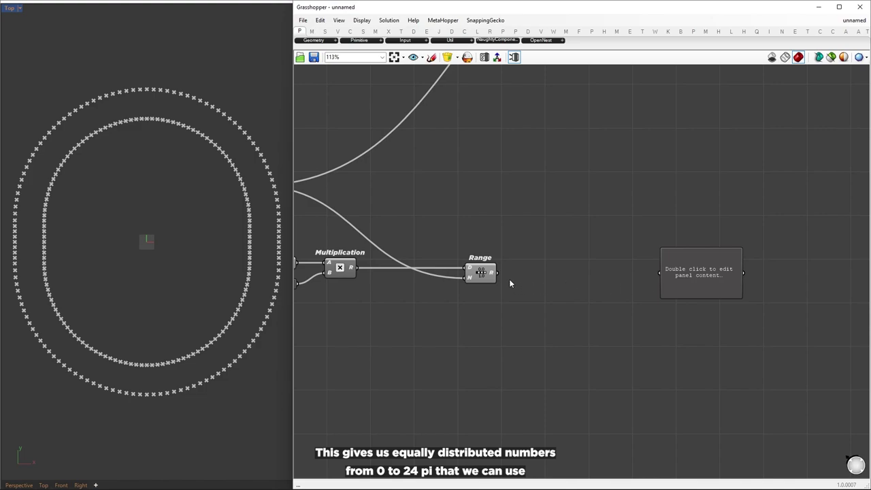
{"action": "left_click_drag", "start_coordinate": [497, 273], "coordinate": [684, 446]}
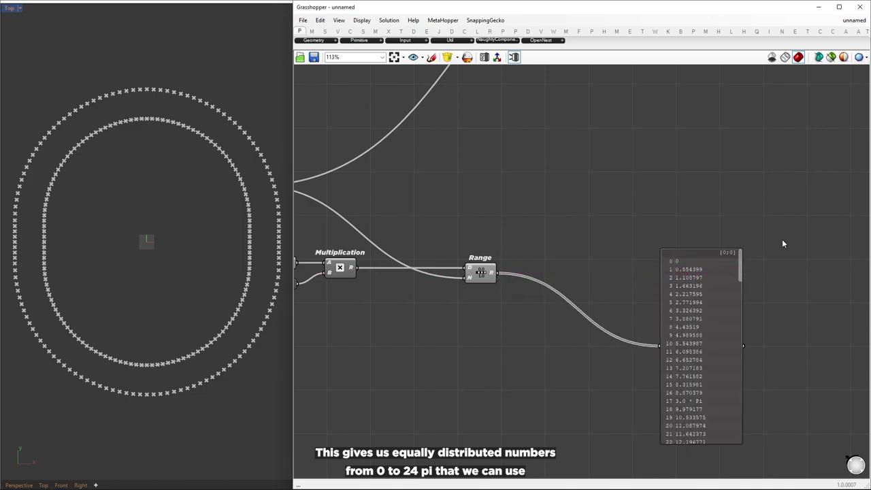
{"action": "left_click_drag", "start_coordinate": [741, 261], "coordinate": [743, 437]}
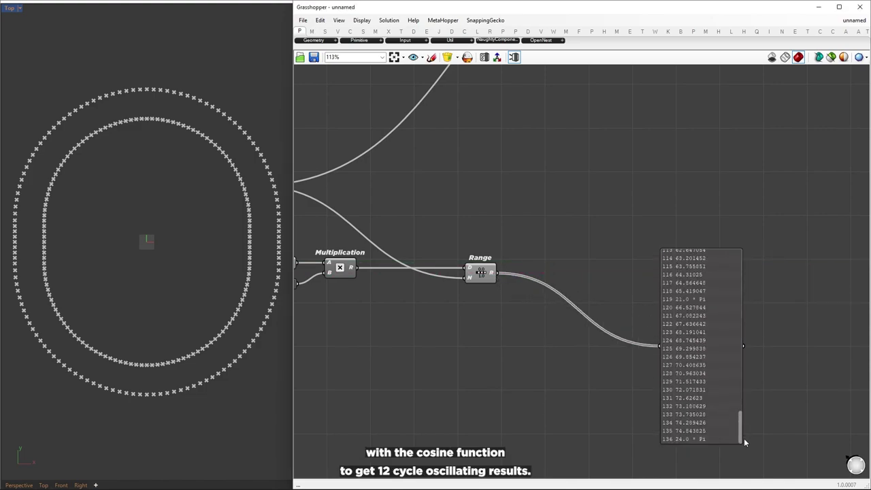
{"action": "left_click_drag", "start_coordinate": [632, 436], "coordinate": [768, 446]}
{"action": "key", "text": "Delete"}
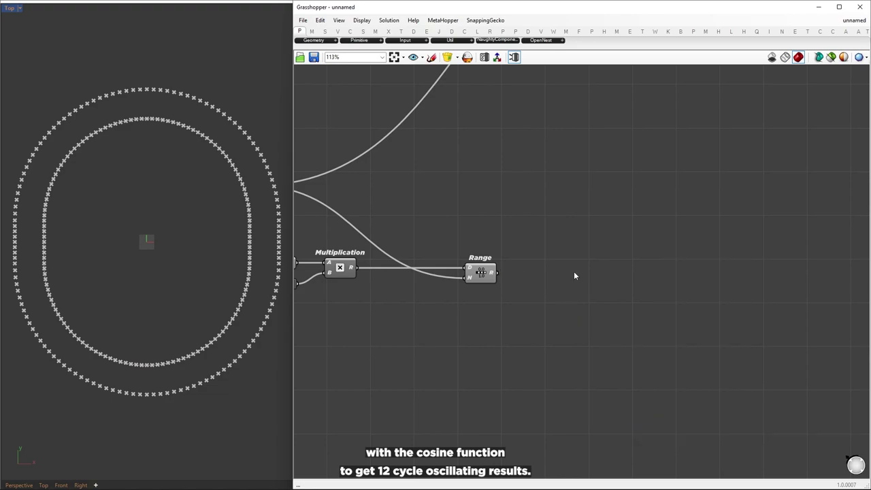
Add a Cosine component beside the Range and connect the Range output to it.
{"action": "double_click", "coordinate": [574, 271]}
{"action": "type", "text": "cos"}
{"action": "key", "text": "Return"}
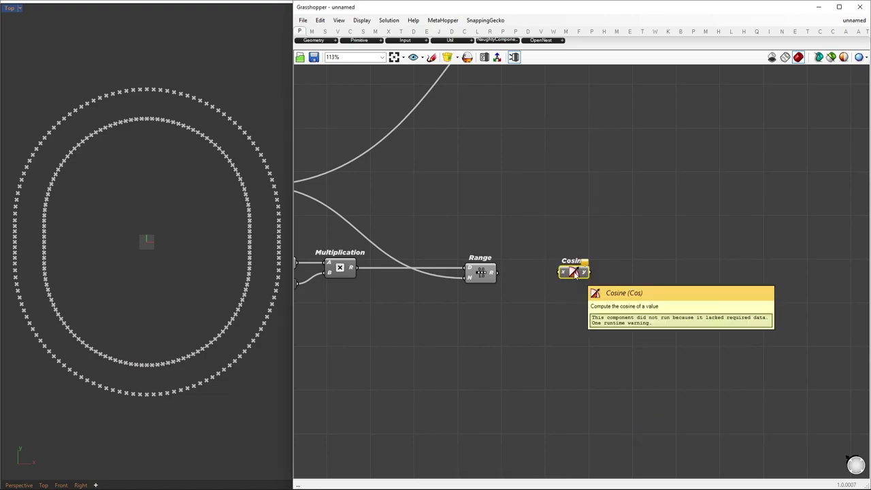
{"action": "mouse_move", "coordinate": [497, 273]}
{"action": "left_mouse_down"}
{"action": "mouse_move", "coordinate": [566, 273]}
{"action": "mouse_move", "coordinate": [557, 273]}
{"action": "left_mouse_up"}
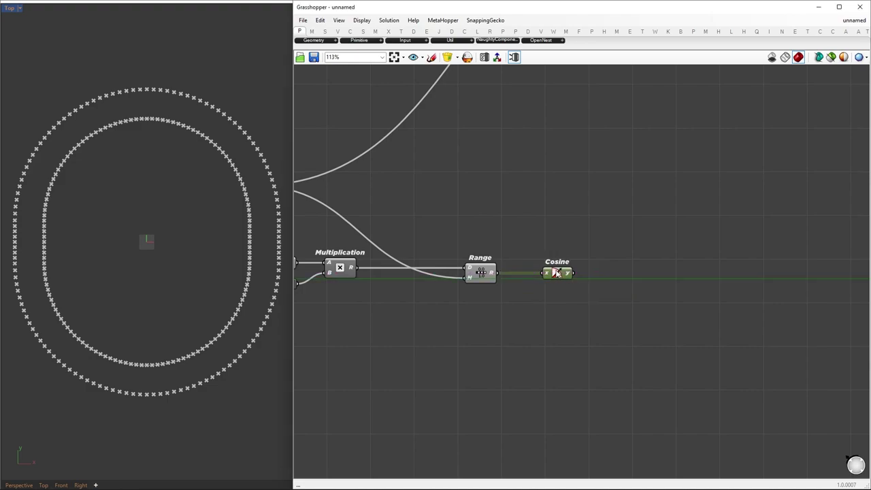
Plot the Cosine output in a Quick Graph component and enlarge the graph.
{"action": "double_click", "coordinate": [654, 240]}
{"action": "type", "text": "quick graph"}
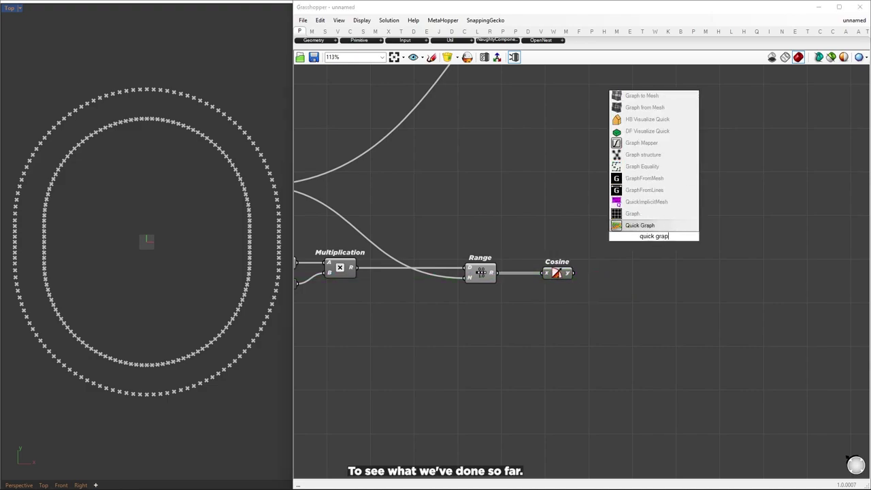
{"action": "key", "text": "Return"}
{"action": "left_click_drag", "start_coordinate": [574, 273], "coordinate": [616, 237]}
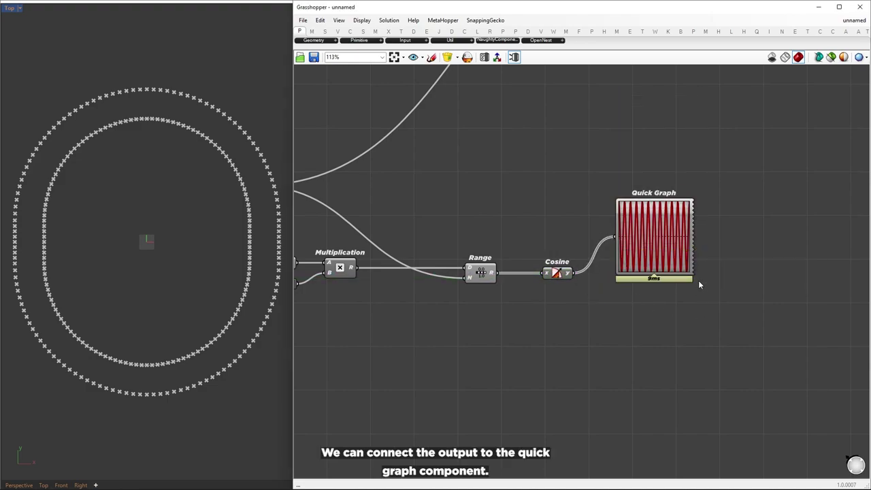
{"action": "left_click_drag", "start_coordinate": [693, 274], "coordinate": [848, 362]}
Compare the cycle Factor slider with the peaks in the Quick Graph and examine the graph's upper and lower limits.
{"action": "scroll", "coordinate": [614, 235], "scroll_direction": "down", "scroll_amount": 2}
{"action": "right_click_drag", "start_coordinate": [434, 223], "coordinate": [528, 222]}
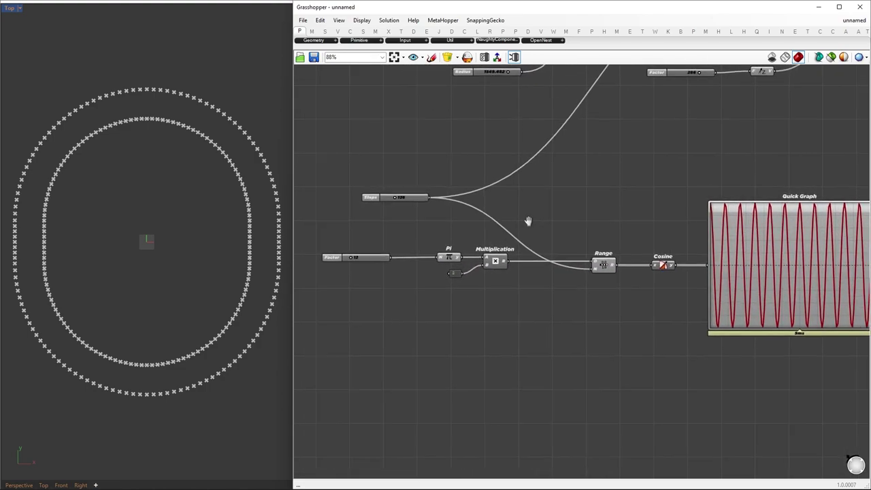
{"action": "scroll", "coordinate": [388, 219], "scroll_direction": "up", "scroll_amount": 3}
{"action": "right_click_drag", "start_coordinate": [389, 219], "coordinate": [419, 215]}
{"action": "key", "text": "ctrl+2"}
{"action": "left_click_drag", "start_coordinate": [312, 223], "coordinate": [428, 313], "text": "ctrl"}
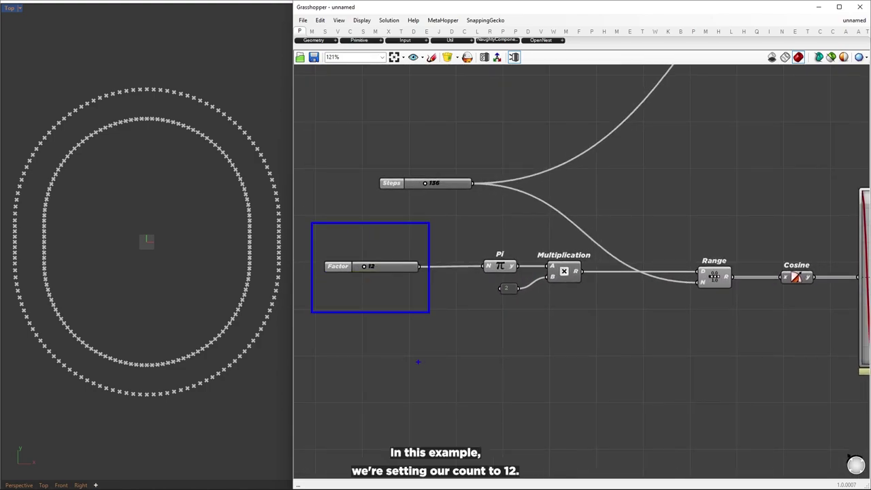
{"action": "key", "text": "Escape"}
{"action": "right_click_drag", "start_coordinate": [575, 253], "coordinate": [315, 243]}
{"action": "right_click_drag", "start_coordinate": [708, 211], "coordinate": [559, 213]}
{"action": "scroll", "coordinate": [591, 128], "scroll_direction": "up", "scroll_amount": 2}
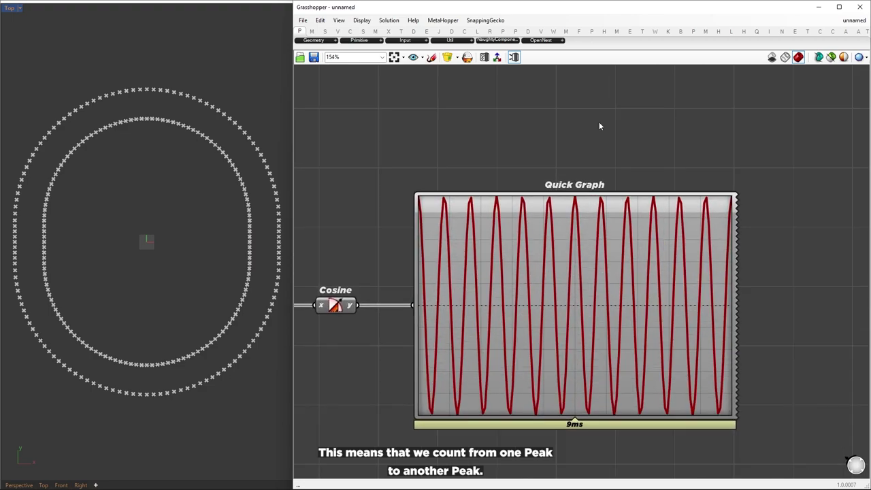
{"action": "right_click_drag", "start_coordinate": [599, 124], "coordinate": [589, 111]}
{"action": "key", "text": "ctrl+2"}
{"action": "left_click_drag", "start_coordinate": [406, 175], "coordinate": [426, 161]}
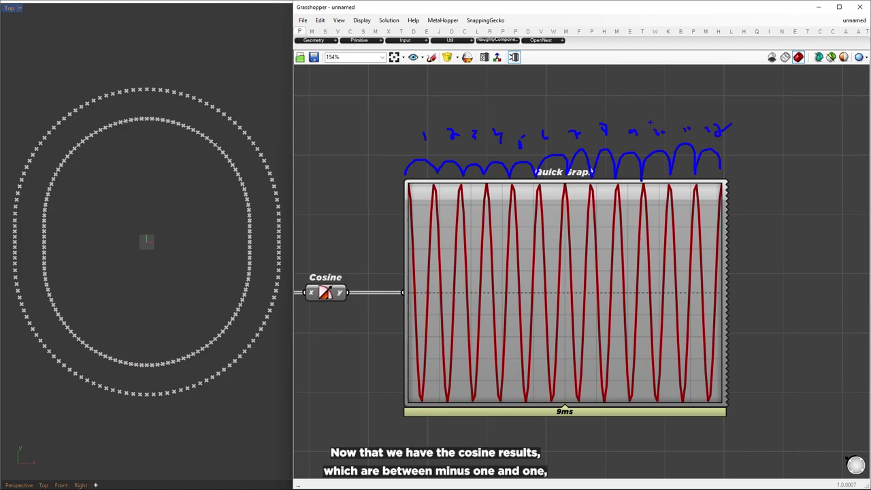
{"action": "double_click", "coordinate": [514, 335]}
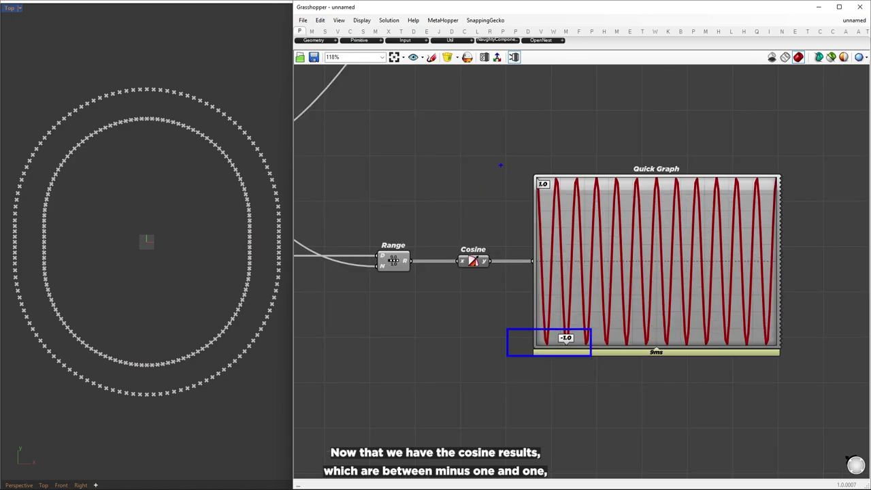
{"action": "key", "text": "Escape"}
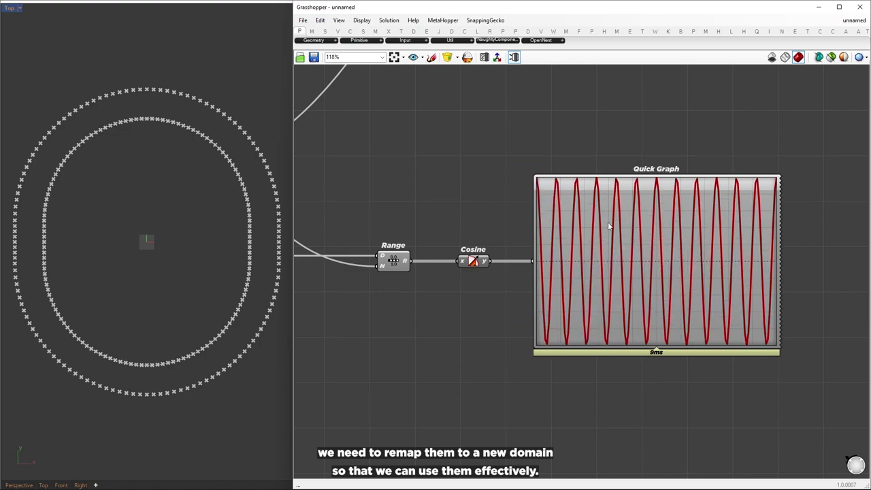
Delete the Quick Graph component from the Cosine output.
{"action": "right_click_drag", "start_coordinate": [611, 251], "coordinate": [536, 257]}
{"action": "left_click", "coordinate": [536, 257]}
{"action": "key", "text": "Delete"}
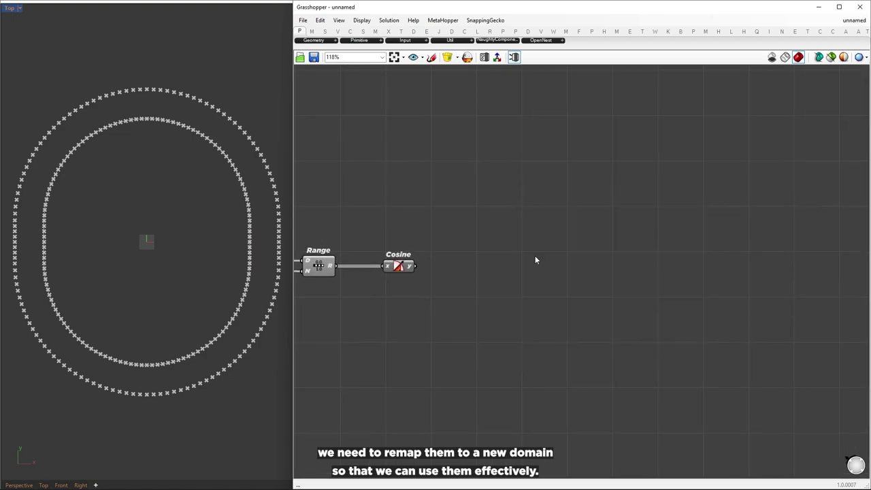
Insert the saved "Remap with bounds" snippet on the canvas beside the Cosine component.
{"action": "left_click", "coordinate": [457, 57]}
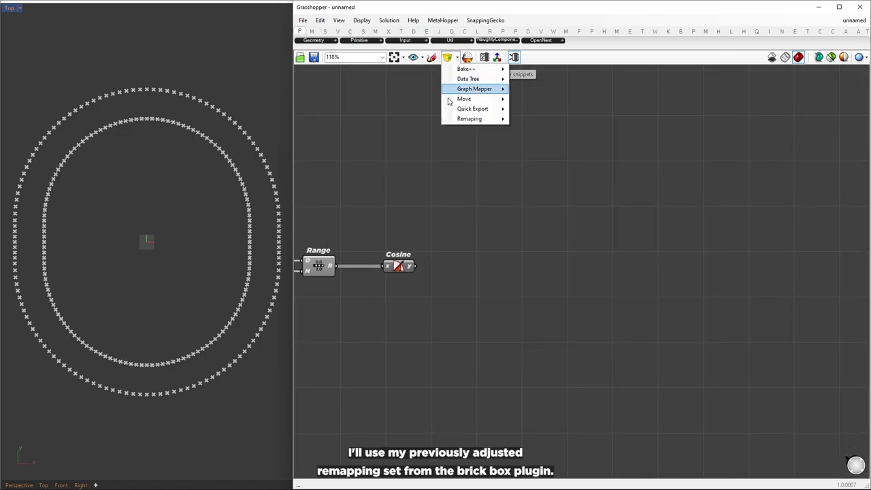
{"action": "mouse_move", "coordinate": [486, 120]}
{"action": "mouse_move", "coordinate": [524, 124]}
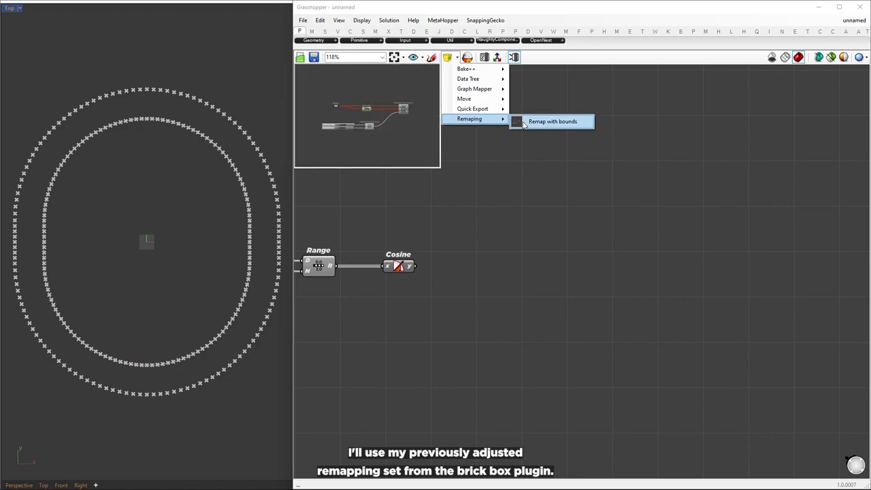
{"action": "left_click", "coordinate": [524, 124]}
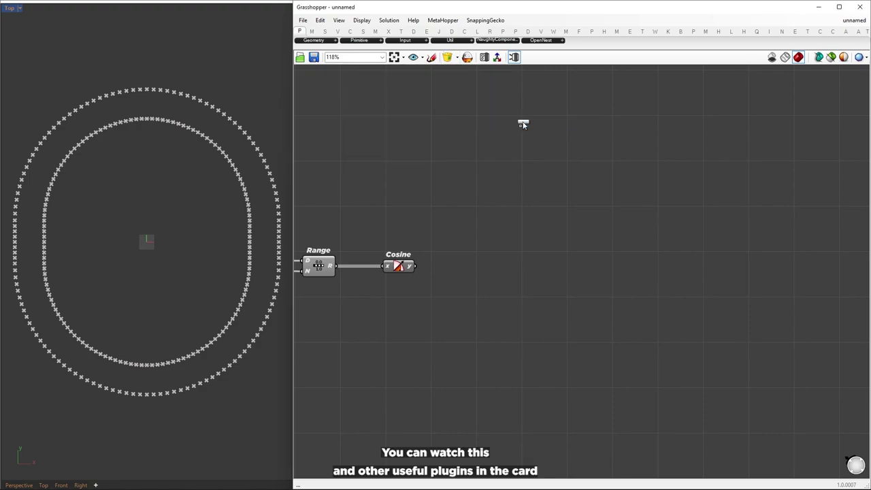
{"action": "left_click", "coordinate": [490, 279]}
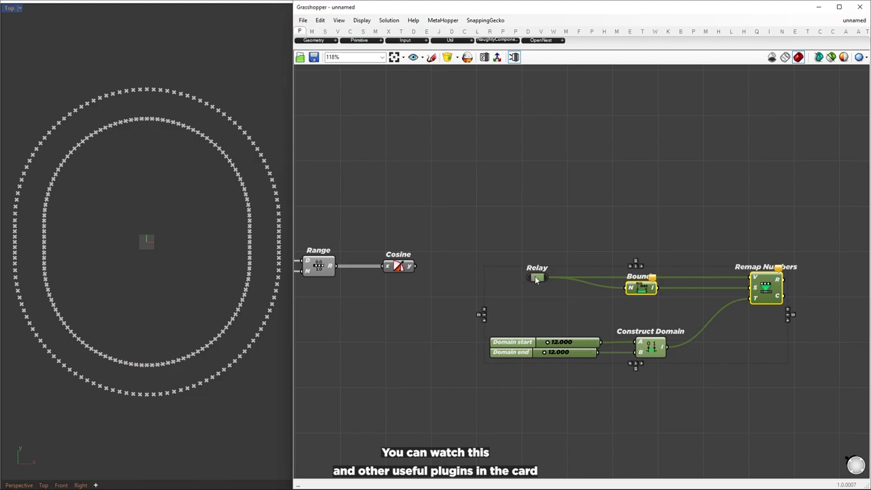
{"action": "left_click", "coordinate": [517, 270]}
Connect the Cosine output to the remapping set's Relay and align the set with the Cosine component.
{"action": "left_click_drag", "start_coordinate": [413, 266], "coordinate": [474, 174]}
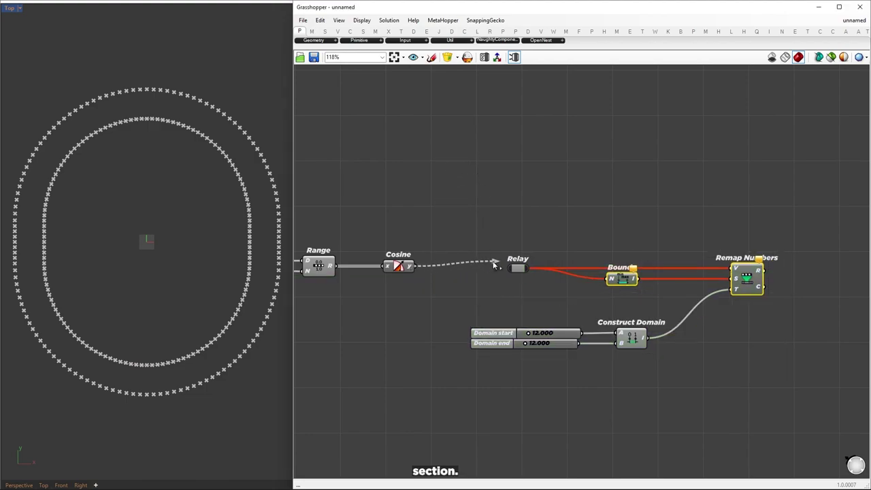
{"action": "left_click_drag", "start_coordinate": [493, 262], "coordinate": [509, 268]}
{"action": "left_click_drag", "start_coordinate": [461, 218], "coordinate": [763, 388]}
{"action": "left_click_drag", "start_coordinate": [519, 269], "coordinate": [476, 267]}
{"action": "left_click", "coordinate": [488, 301]}
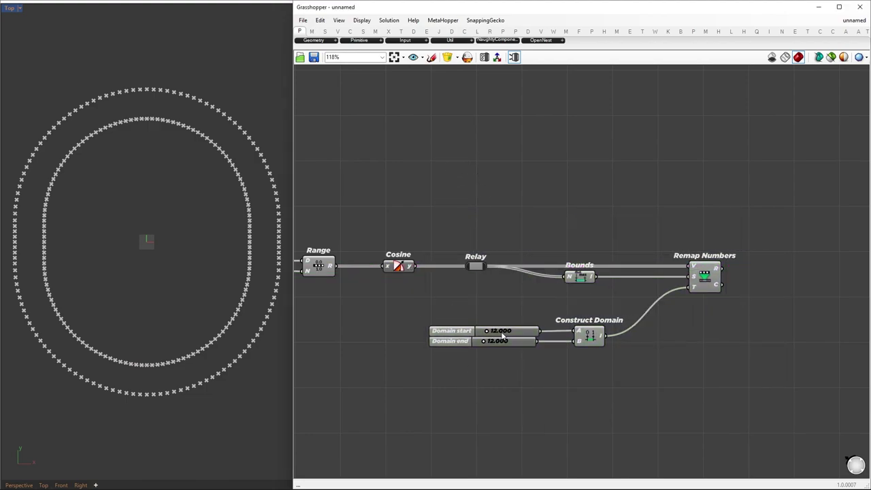
Rearrange the Move vector components to make room for connecting the remapping set.
{"action": "scroll", "coordinate": [504, 334], "scroll_direction": "down", "scroll_amount": 4}
{"action": "right_click_drag", "start_coordinate": [586, 208], "coordinate": [495, 281]}
{"action": "left_click_drag", "start_coordinate": [711, 239], "coordinate": [534, 115]}
{"action": "left_click_drag", "start_coordinate": [322, 164], "coordinate": [461, 232], "text": "shift"}
{"action": "left_click_drag", "start_coordinate": [529, 157], "coordinate": [735, 156]}
{"action": "left_click", "coordinate": [663, 251]}
Feed the Remap Numbers output into the Unit Z factor in place of its slider and tidy the component layout.
{"action": "left_click_drag", "start_coordinate": [574, 298], "coordinate": [625, 194]}
{"action": "left_click_drag", "start_coordinate": [485, 164], "coordinate": [603, 239]}
{"action": "key", "text": "Delete"}
{"action": "left_click_drag", "start_coordinate": [634, 195], "coordinate": [614, 372]}
{"action": "left_click_drag", "start_coordinate": [783, 102], "coordinate": [848, 102]}
{"action": "left_click_drag", "start_coordinate": [729, 157], "coordinate": [800, 120]}
{"action": "left_click", "coordinate": [720, 323]}
Increase the Domain start and Domain end sliders to give the moved points a wave amplitude.
{"action": "right_click_drag", "start_coordinate": [436, 432], "coordinate": [482, 386]}
{"action": "scroll", "coordinate": [481, 387], "scroll_direction": "up", "scroll_amount": 5}
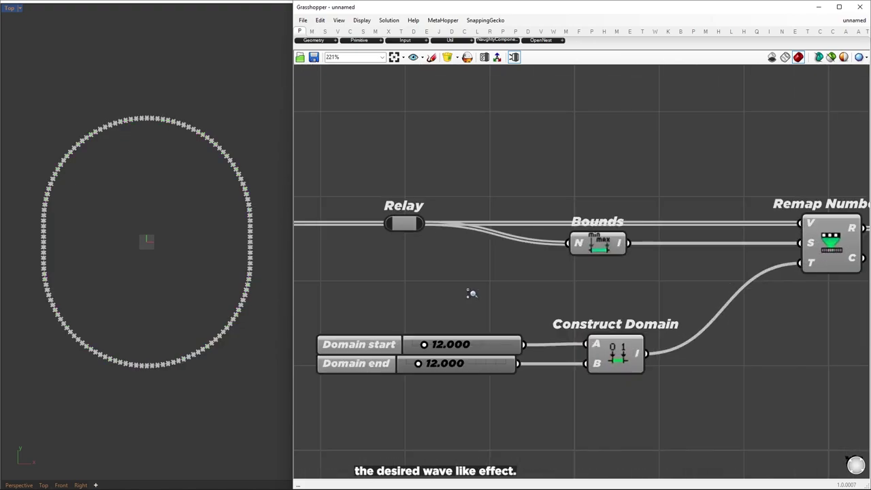
{"action": "left_click_drag", "start_coordinate": [414, 344], "coordinate": [482, 345]}
Set the Steps slider to 334 to smooth the wave of points.
{"action": "scroll", "coordinate": [409, 328], "scroll_direction": "down", "scroll_amount": 5}
{"action": "right_click_drag", "start_coordinate": [300, 236], "coordinate": [506, 290]}
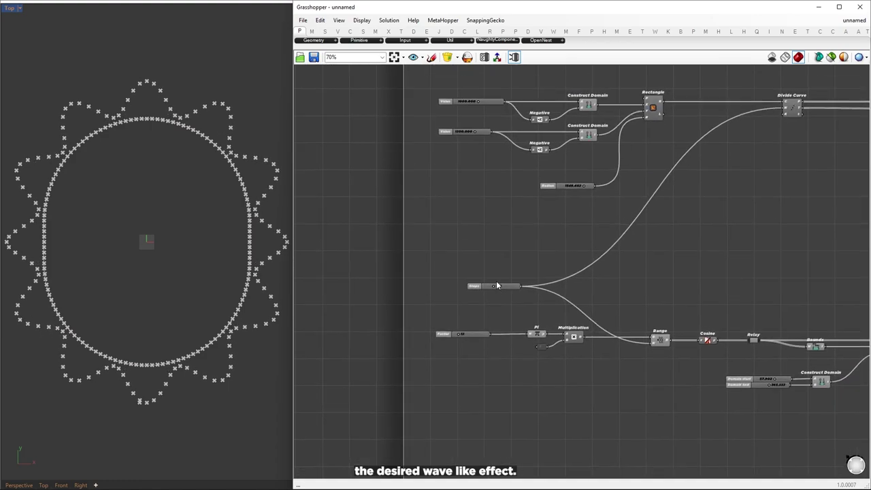
{"action": "scroll", "coordinate": [498, 283], "scroll_direction": "up", "scroll_amount": 4}
{"action": "left_click_drag", "start_coordinate": [491, 296], "coordinate": [519, 297]}
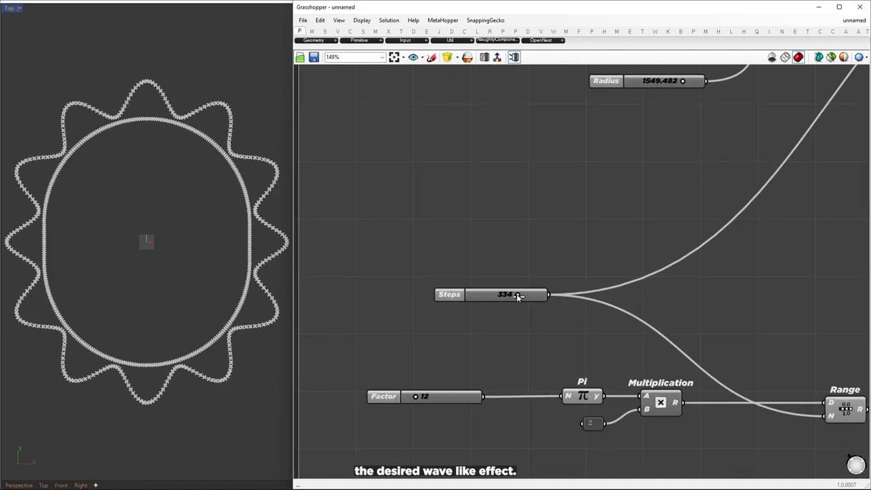
Examine a single wave cycle of the moved points in the Top viewport and how its points relate to the full outline.
{"action": "right_click_drag", "start_coordinate": [194, 290], "coordinate": [195, 401]}
{"action": "scroll", "coordinate": [156, 181], "scroll_direction": "up", "scroll_amount": 5}
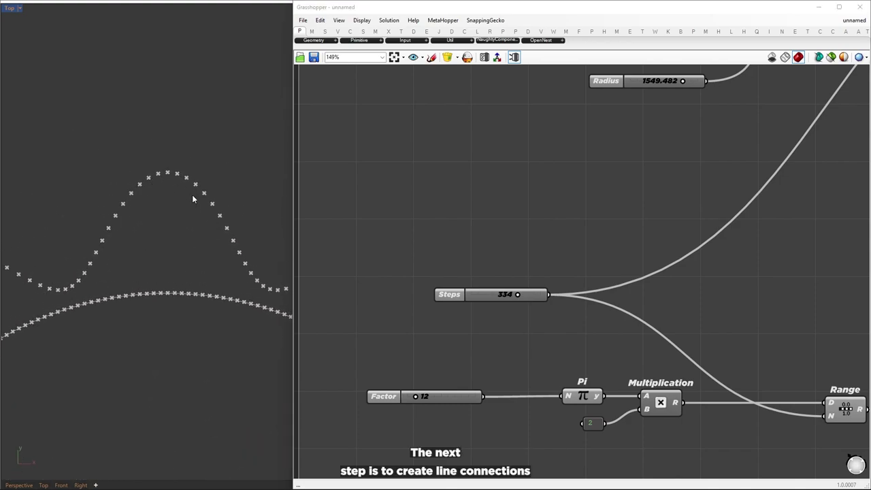
{"action": "right_click_drag", "start_coordinate": [193, 197], "coordinate": [168, 256]}
{"action": "scroll", "coordinate": [165, 234], "scroll_direction": "up", "scroll_amount": 2}
{"action": "scroll", "coordinate": [162, 250], "scroll_direction": "down", "scroll_amount": 1}
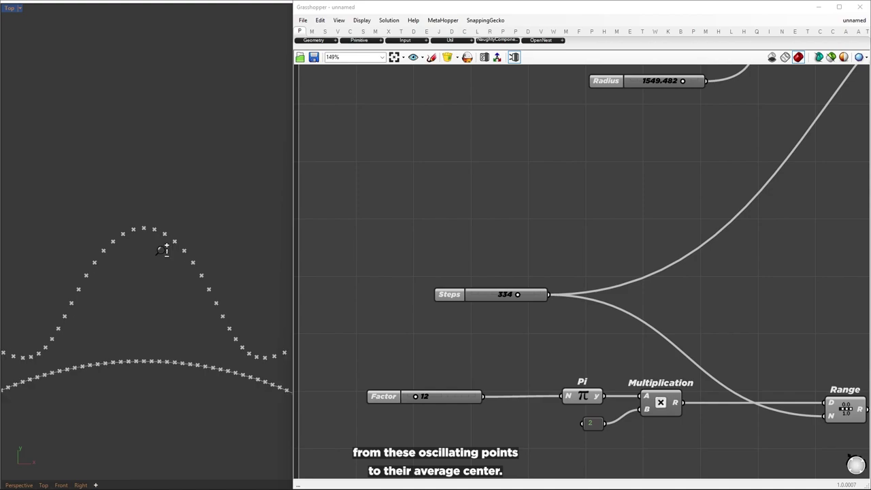
{"action": "scroll", "coordinate": [162, 250], "scroll_direction": "down", "scroll_amount": 1}
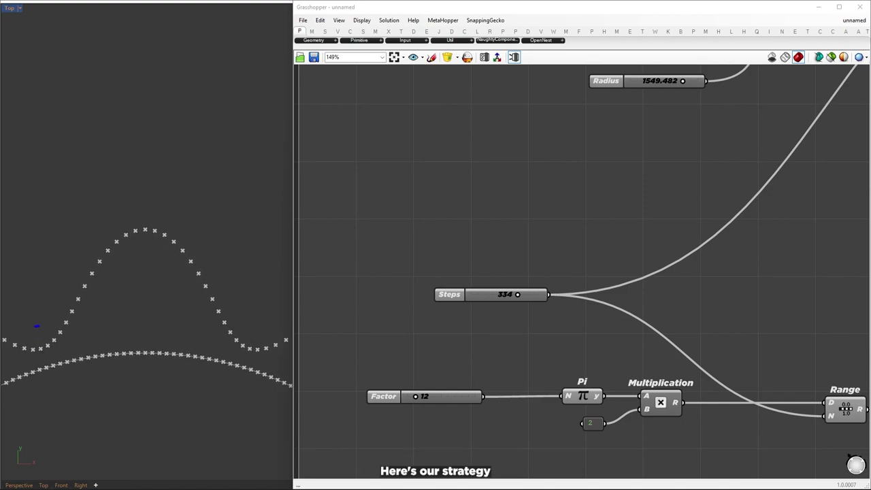
{"action": "left_click_drag", "start_coordinate": [37, 327], "coordinate": [42, 362]}
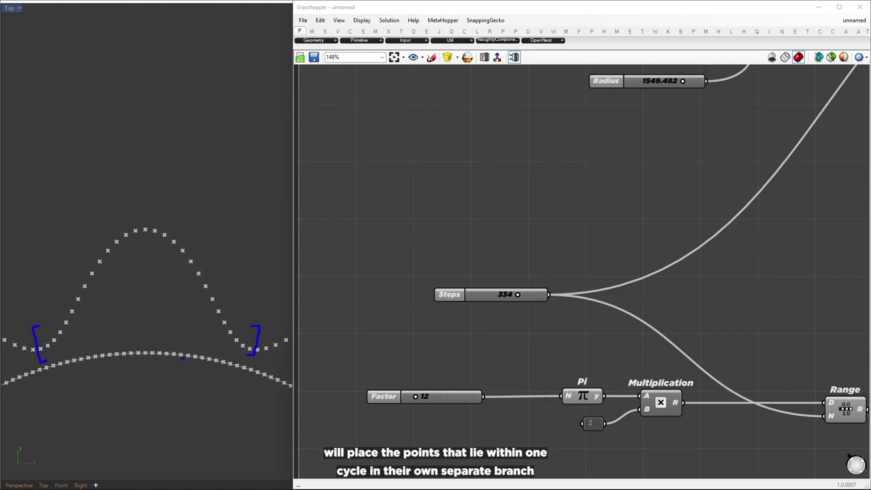
{"action": "mouse_move", "coordinate": [134, 348]}
{"action": "left_mouse_down"}
{"action": "mouse_move", "coordinate": [146, 358]}
{"action": "mouse_move", "coordinate": [117, 240]}
{"action": "left_mouse_up"}
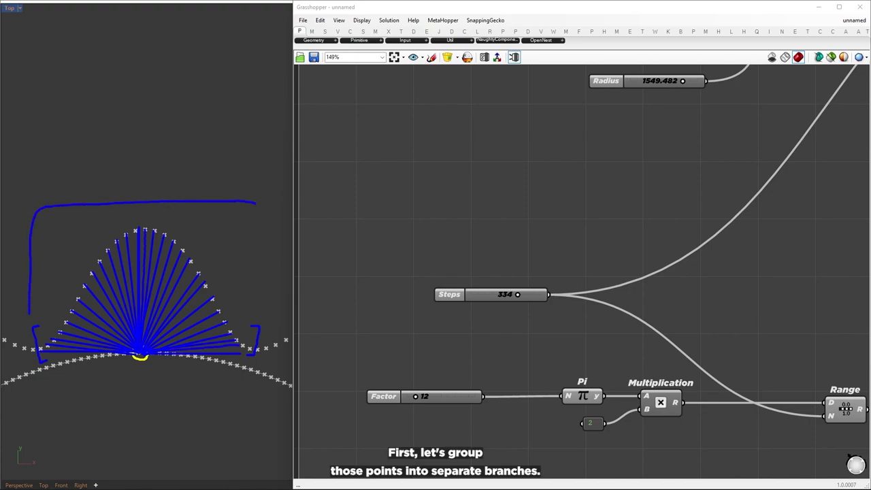
{"action": "mouse_move", "coordinate": [146, 169]}
{"action": "left_mouse_down"}
{"action": "mouse_move", "coordinate": [156, 179]}
{"action": "mouse_move", "coordinate": [147, 182]}
{"action": "left_mouse_up"}
{"action": "key", "text": "Escape"}
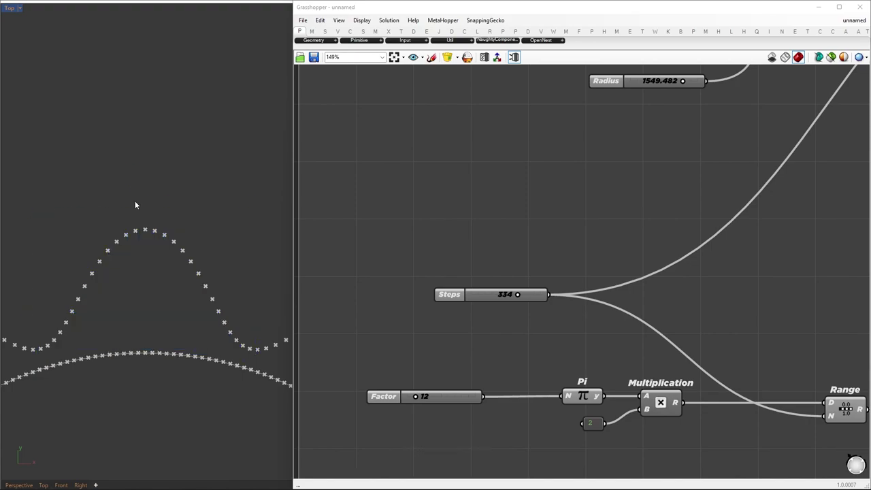
{"action": "scroll", "coordinate": [156, 181], "scroll_direction": "down", "scroll_amount": 1}
{"action": "right_click_drag", "start_coordinate": [156, 182], "coordinate": [154, 224], "text": "ctrl"}
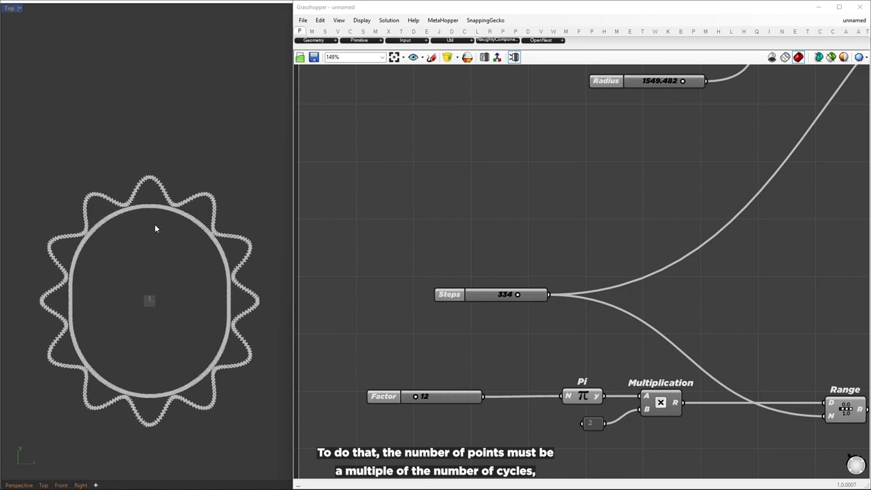
{"action": "scroll", "coordinate": [391, 158], "scroll_direction": "down", "scroll_amount": 1}
Add a Multiplication component below the Steps slider and connect the 12-cycle Factor slider to its B input.
{"action": "right_click_drag", "start_coordinate": [395, 185], "coordinate": [410, 136]}
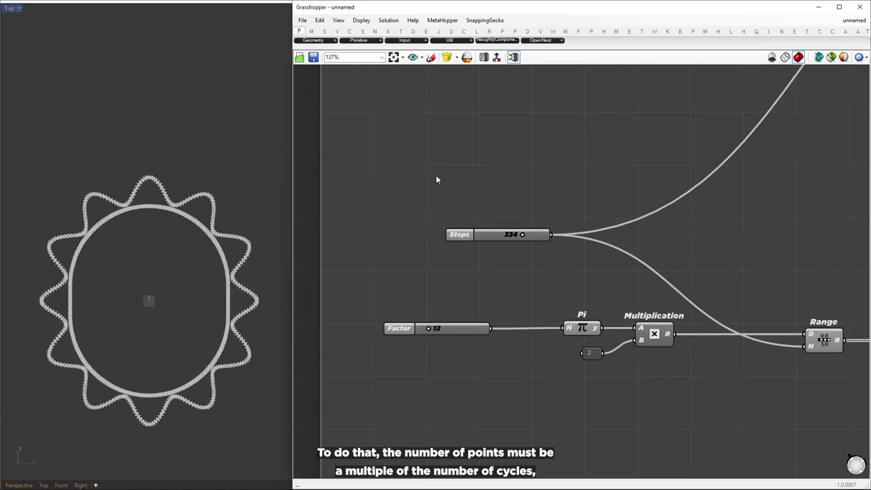
{"action": "double_click", "coordinate": [458, 292]}
{"action": "type", "text": "*"}
{"action": "key", "text": "Return"}
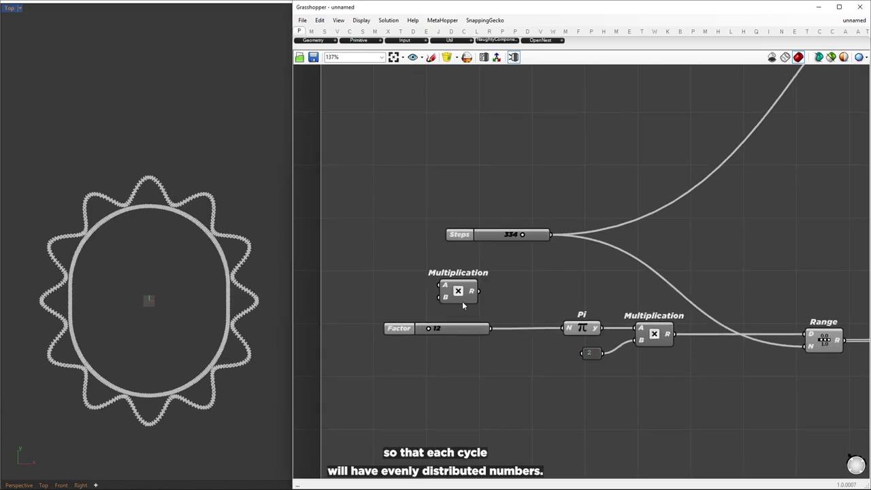
{"action": "left_click_drag", "start_coordinate": [462, 300], "coordinate": [511, 289]}
{"action": "left_click_drag", "start_coordinate": [490, 328], "coordinate": [501, 289]}
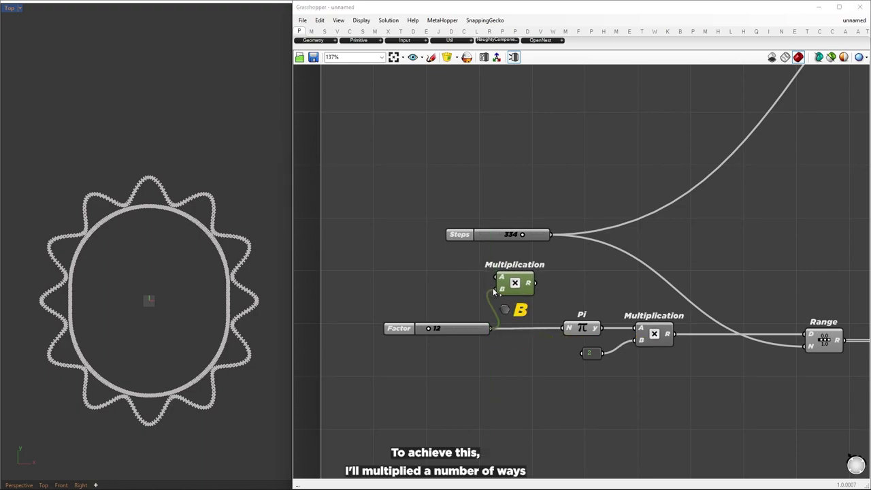
{"action": "left_click_drag", "start_coordinate": [440, 328], "coordinate": [412, 328]}
Add a number slider of 34 for the points per cycle and connect it to the new Multiplication's A input.
{"action": "double_click", "coordinate": [371, 274]}
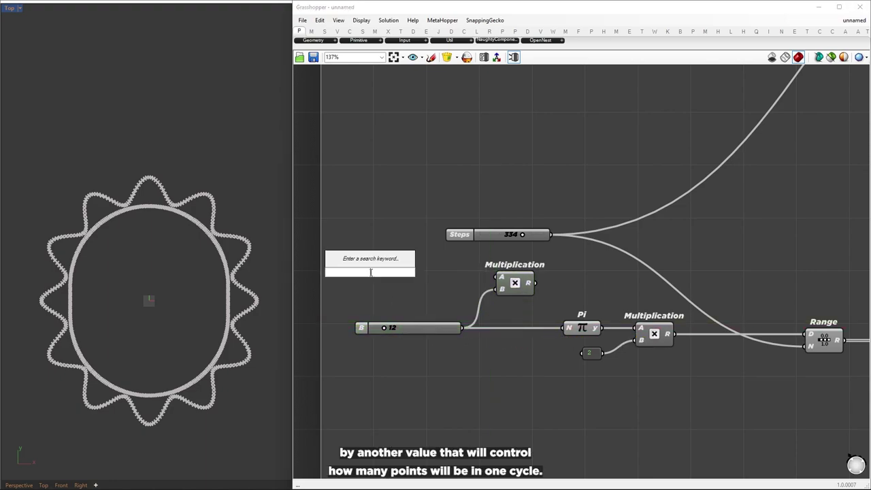
{"action": "type", "text": "34"}
{"action": "key", "text": "Return"}
{"action": "left_click_drag", "start_coordinate": [423, 271], "coordinate": [496, 277]}
{"action": "left_click_drag", "start_coordinate": [365, 274], "coordinate": [383, 280]}
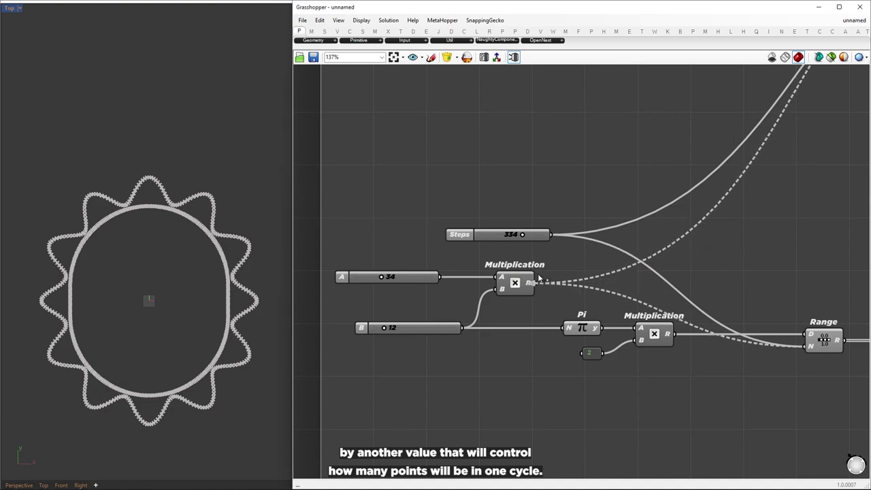
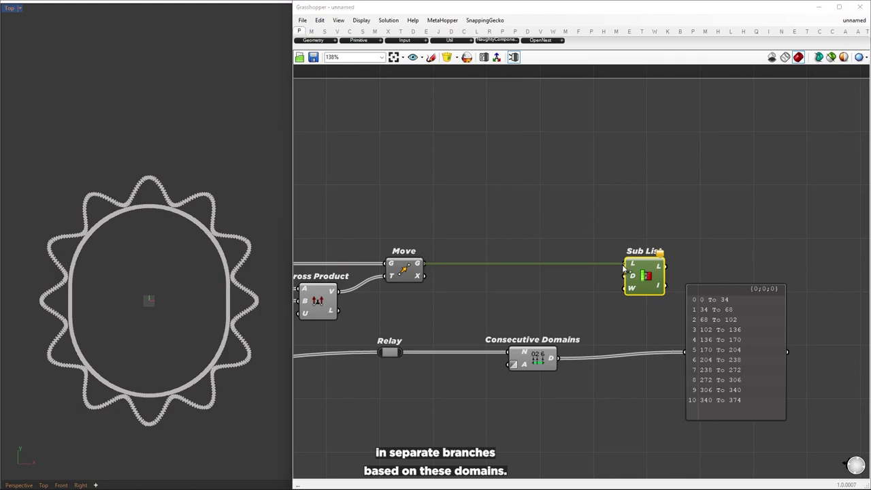
Delete the panel listing the domains and align Sub List, with Consecutive Domains feeding its D input.
{"action": "right_click_drag", "start_coordinate": [691, 296], "coordinate": [498, 294]}
{"action": "left_click", "coordinate": [614, 321]}
{"action": "key", "text": "Delete"}
{"action": "left_click_drag", "start_coordinate": [517, 274], "coordinate": [509, 274]}
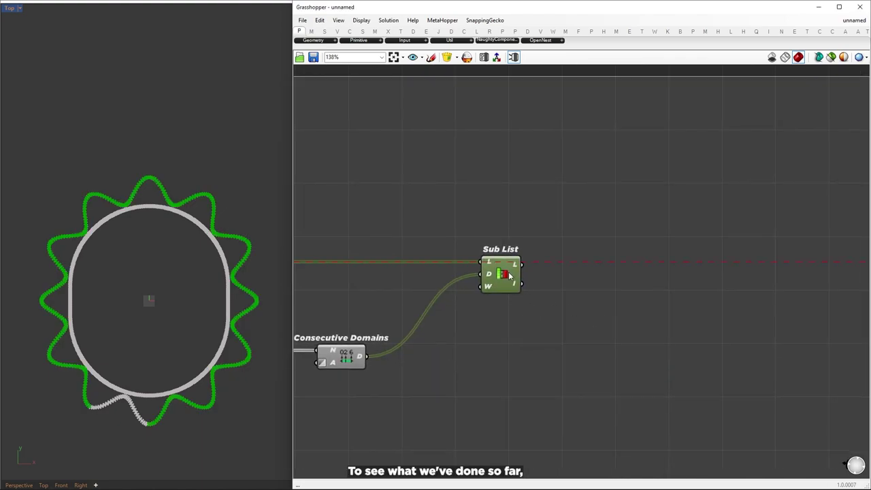
Add a PolyLine component, connect Sub List's list output to its V input and select it to preview the curves.
{"action": "double_click", "coordinate": [640, 274]}
{"action": "type", "text": "polyline"}
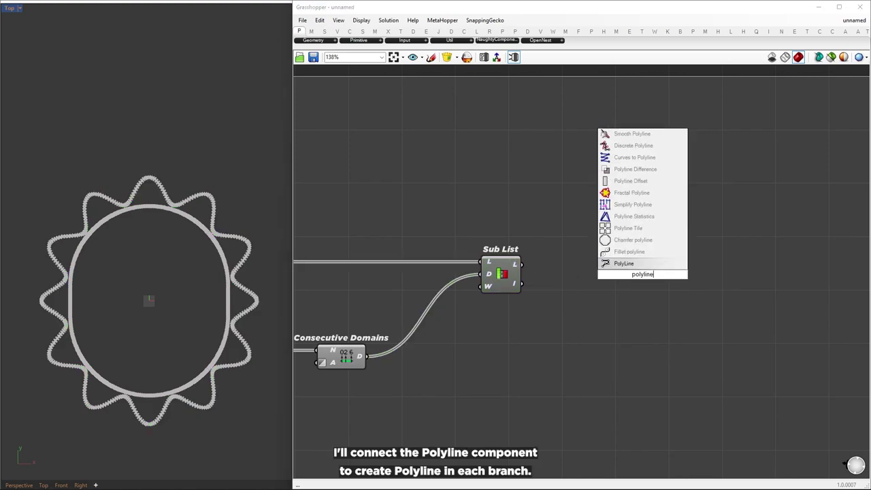
{"action": "key", "text": "Return"}
{"action": "left_click_drag", "start_coordinate": [616, 257], "coordinate": [625, 267]}
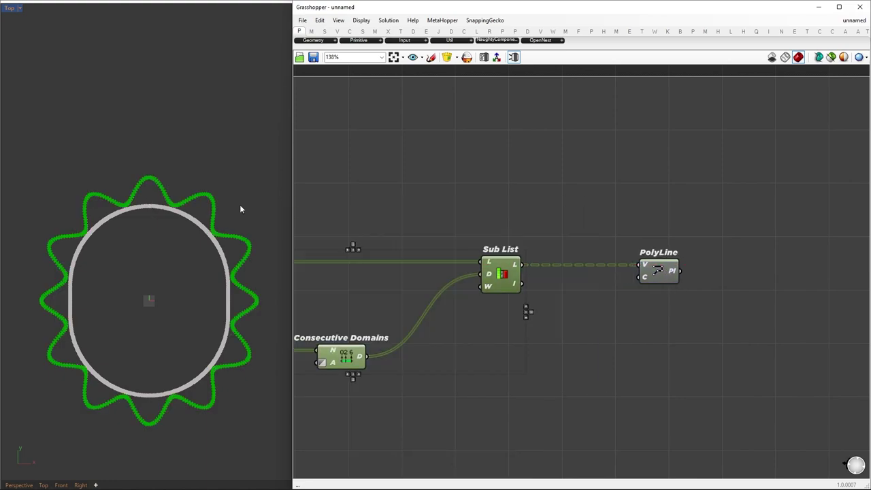
{"action": "left_click", "coordinate": [658, 272]}
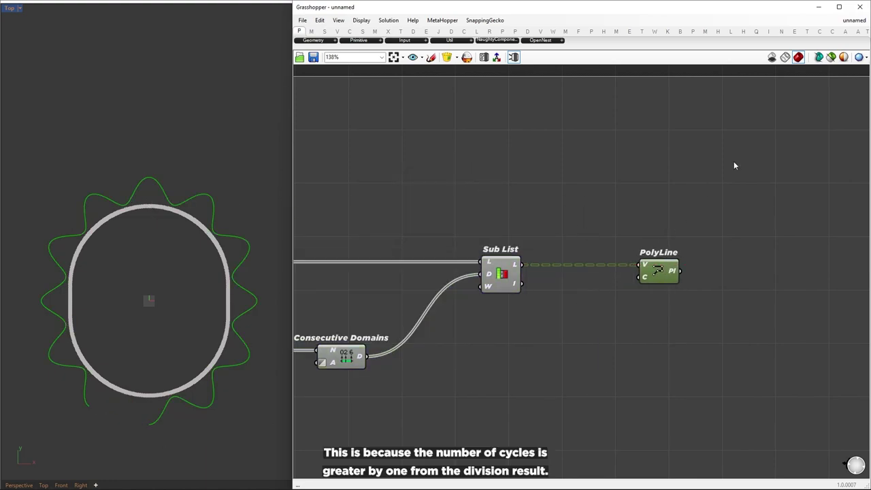
Apply the expression x+1 to the Series component's count input to account for the missing cycle.
{"action": "scroll", "coordinate": [734, 162], "scroll_direction": "down", "scroll_amount": 3}
{"action": "right_click_drag", "start_coordinate": [460, 309], "coordinate": [723, 199]}
{"action": "right_click_drag", "start_coordinate": [453, 308], "coordinate": [708, 211]}
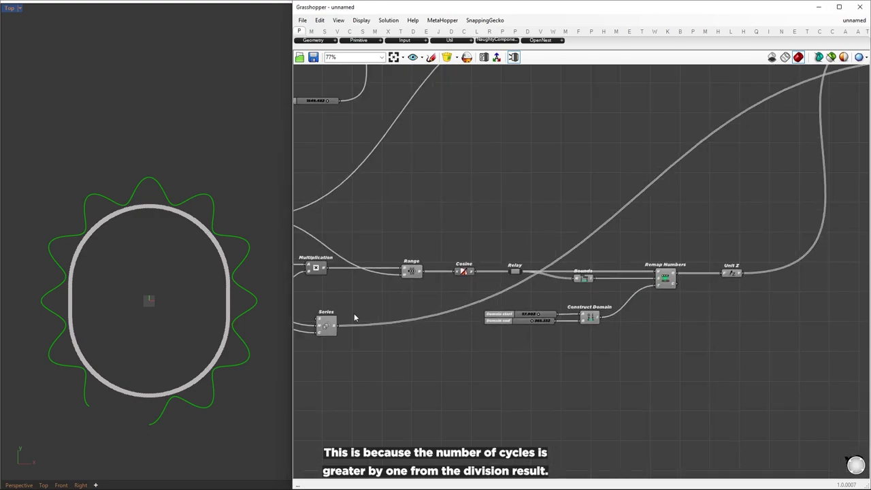
{"action": "right_click_drag", "start_coordinate": [341, 318], "coordinate": [604, 258]}
{"action": "scroll", "coordinate": [593, 259], "scroll_direction": "up", "scroll_amount": 3}
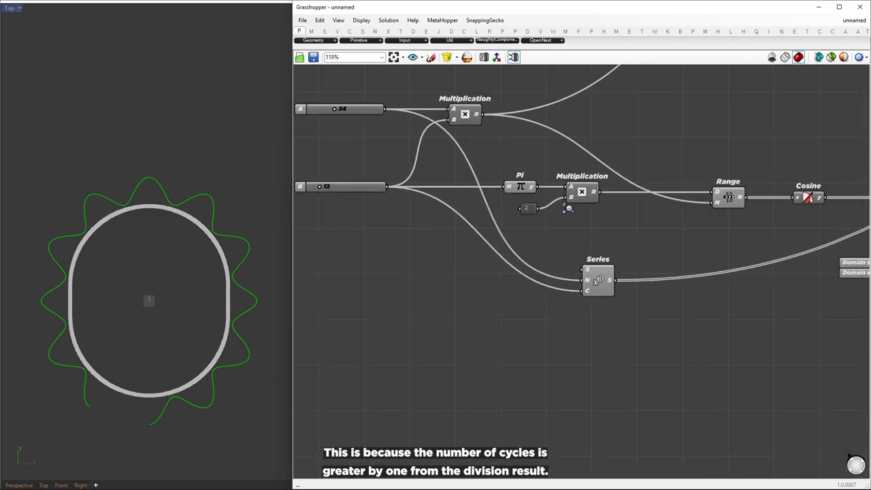
{"action": "right_click", "coordinate": [586, 292]}
{"action": "mouse_move", "coordinate": [615, 390]}
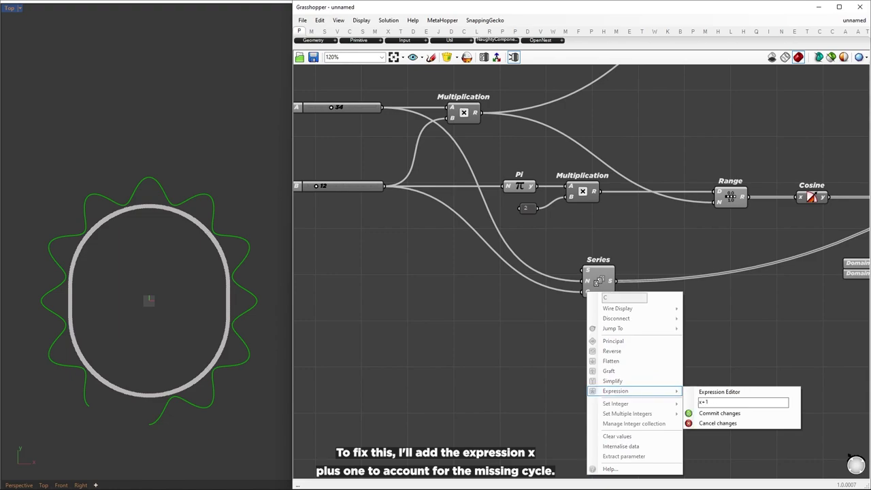
{"action": "left_click", "coordinate": [720, 412]}
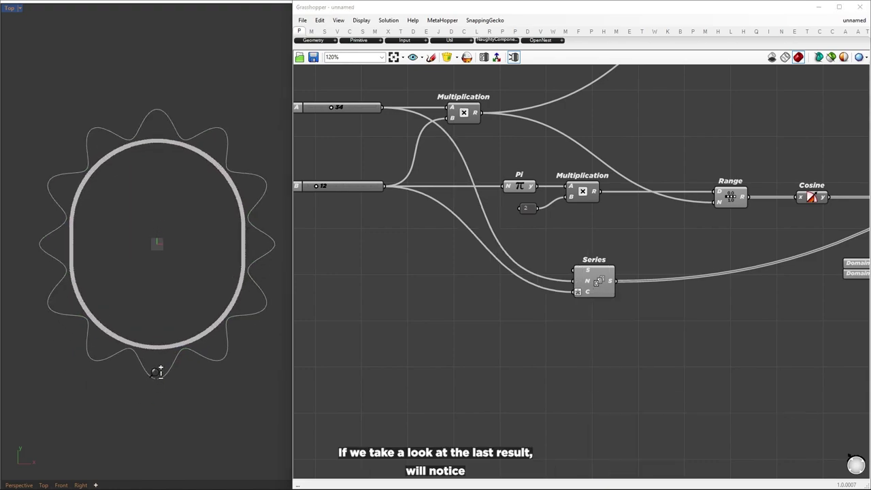
Make room between Remap Numbers and Unit Z and add a Cull Index component there.
{"action": "scroll", "coordinate": [157, 371], "scroll_direction": "up", "scroll_amount": 5}
{"action": "left_click_drag", "start_coordinate": [149, 336], "coordinate": [205, 406]}
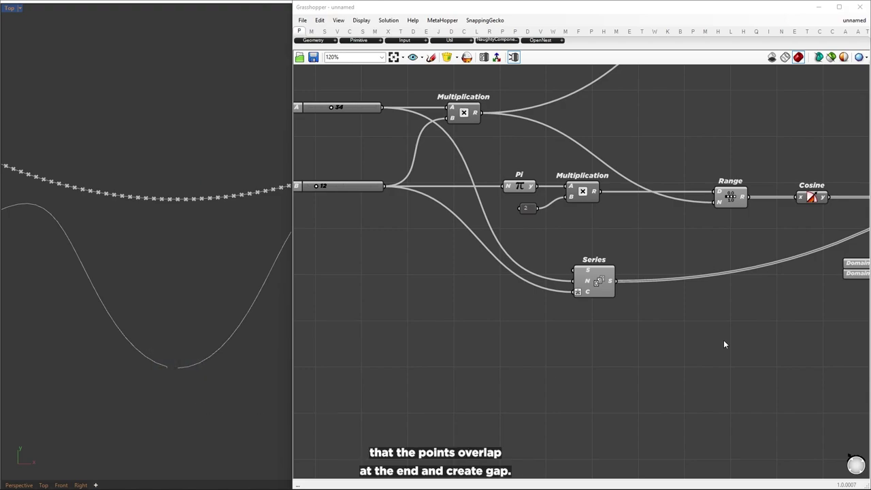
{"action": "right_click_drag", "start_coordinate": [726, 340], "coordinate": [386, 396]}
{"action": "scroll", "coordinate": [405, 371], "scroll_direction": "down", "scroll_amount": 3}
{"action": "scroll", "coordinate": [669, 252], "scroll_direction": "up", "scroll_amount": 1}
{"action": "right_click_drag", "start_coordinate": [731, 219], "coordinate": [545, 255]}
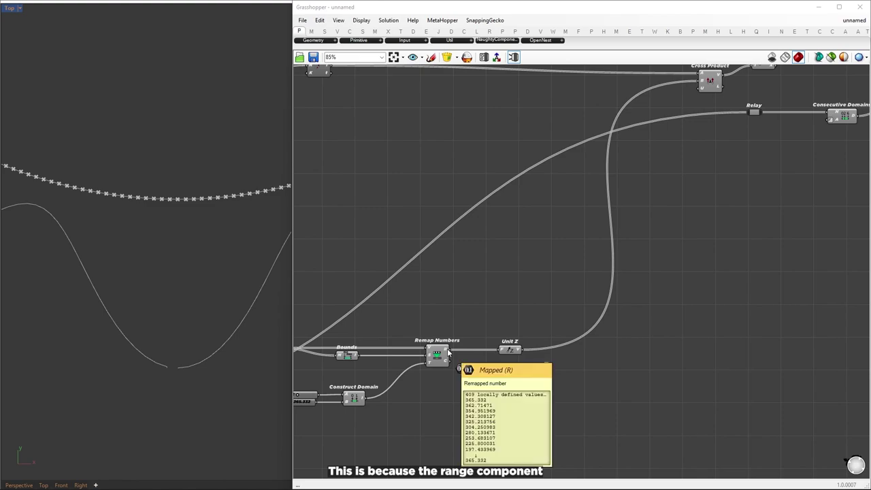
{"action": "left_click_drag", "start_coordinate": [491, 379], "coordinate": [552, 385], "text": "alt"}
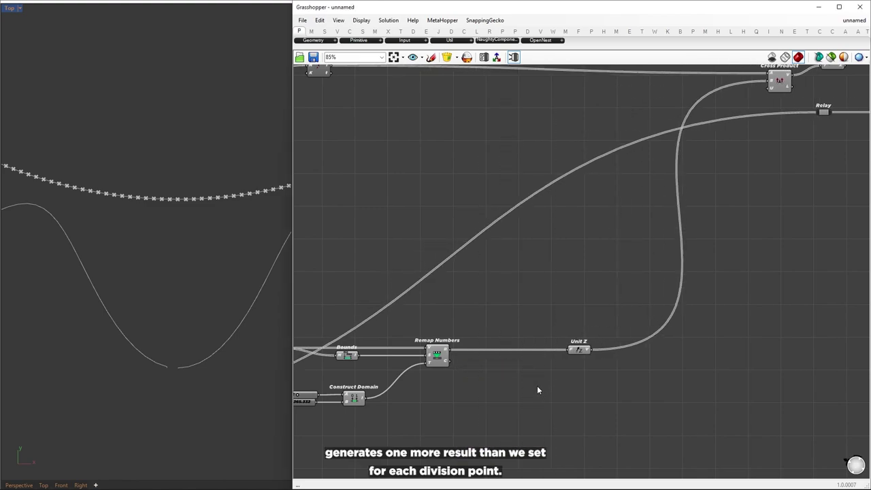
{"action": "double_click", "coordinate": [537, 386]}
{"action": "type", "text": "cull index"}
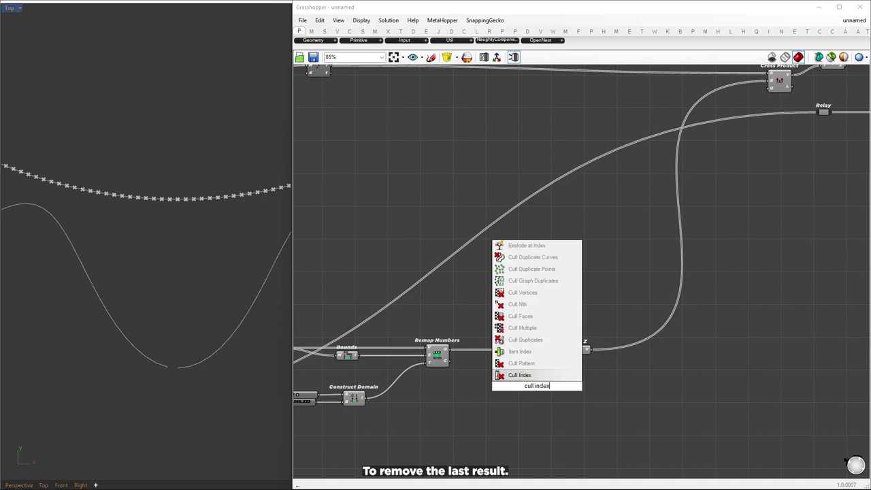
{"action": "key", "text": "Return"}
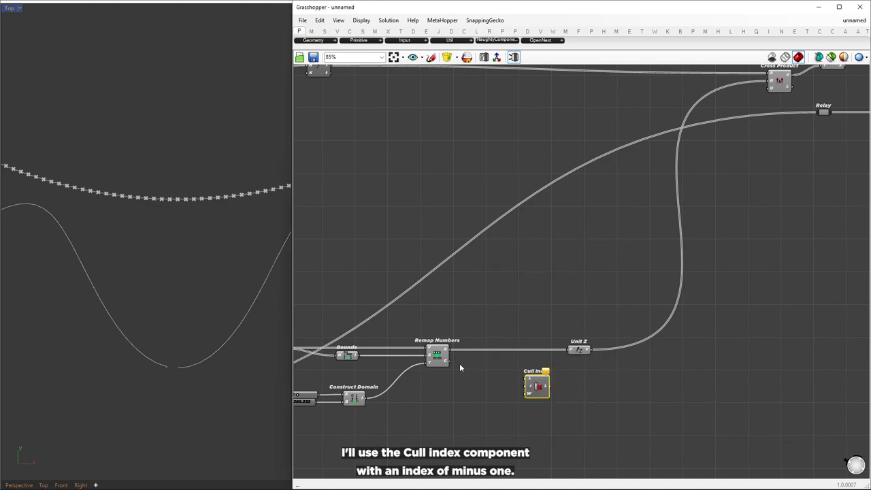
Cull index -1 from the remapped values using a panel input and feed the culled list into Unit Z.
{"action": "double_click", "coordinate": [477, 409]}
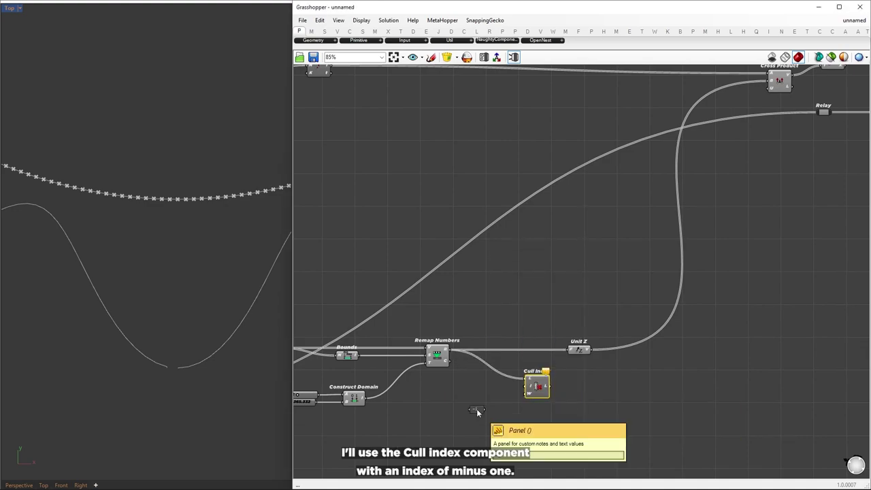
{"action": "key", "text": "Return"}
{"action": "left_click_drag", "start_coordinate": [486, 411], "coordinate": [527, 389]}
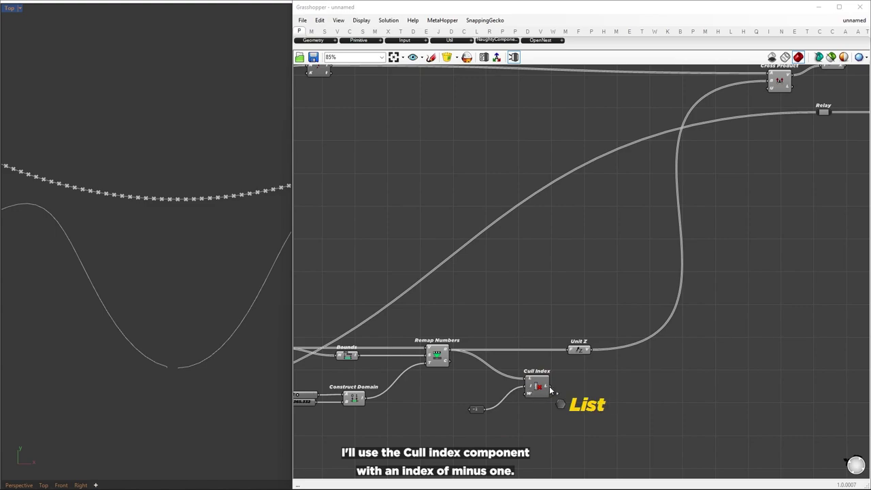
{"action": "left_click_drag", "start_coordinate": [571, 350], "coordinate": [571, 350]}
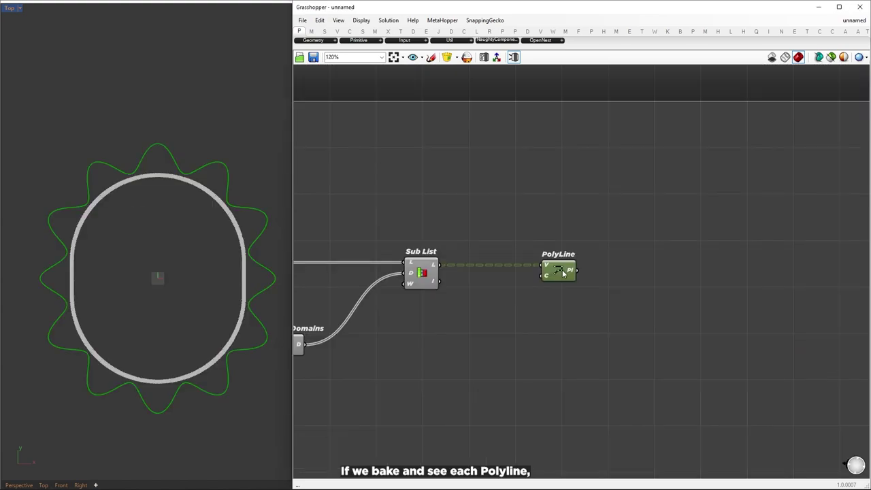
Bake the wave-cycle polylines, try moving one to check it is a separate curve, and undo the test.
{"action": "right_click", "coordinate": [563, 271]}
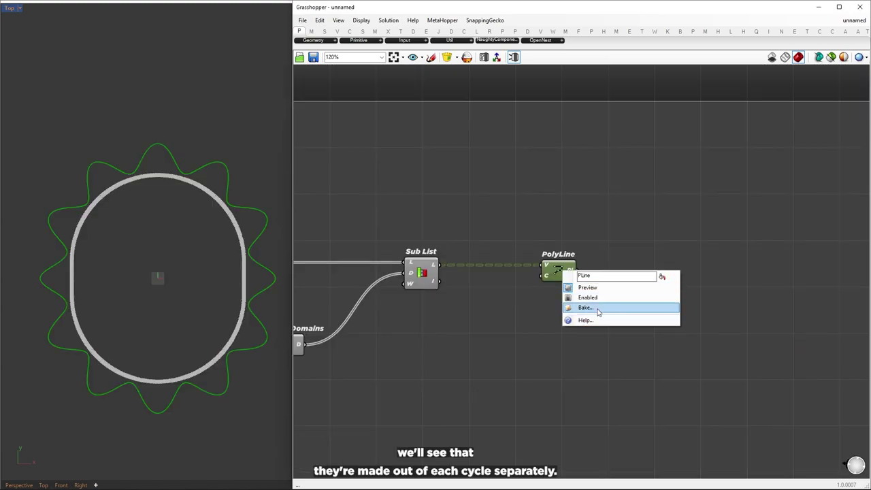
{"action": "left_click", "coordinate": [591, 307]}
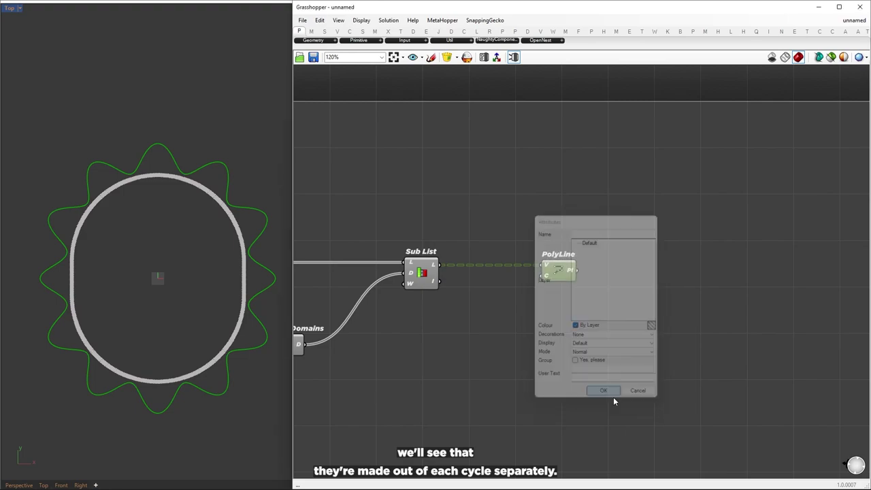
{"action": "left_click", "coordinate": [613, 397]}
{"action": "left_click", "coordinate": [228, 370]}
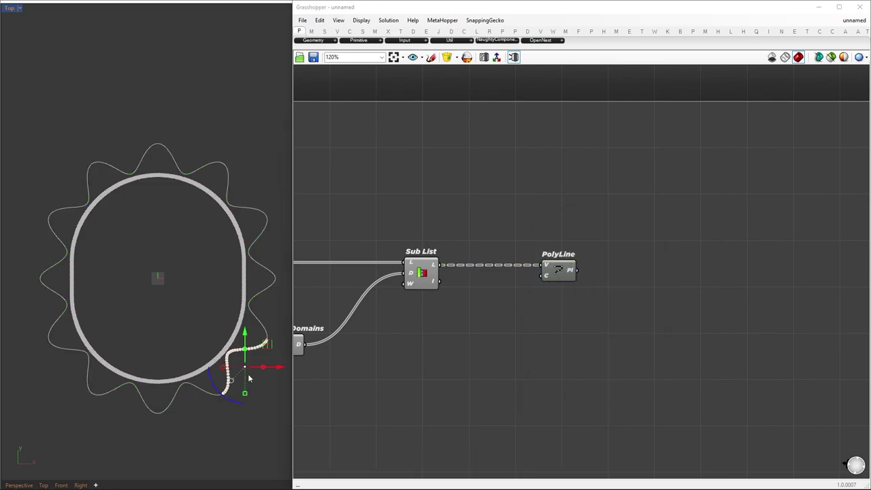
{"action": "left_click_drag", "start_coordinate": [267, 347], "coordinate": [221, 303]}
{"action": "key", "text": "ctrl+z"}
Reverse the remapping domain by swapping the two sliders into Construct Domain, making the start 365.332 and the end 57.902, and reorder them.
{"action": "scroll", "coordinate": [613, 259], "scroll_direction": "down", "scroll_amount": 3}
{"action": "right_click_drag", "start_coordinate": [388, 334], "coordinate": [706, 264]}
{"action": "right_click_drag", "start_coordinate": [323, 406], "coordinate": [676, 184]}
{"action": "scroll", "coordinate": [540, 235], "scroll_direction": "up", "scroll_amount": 7}
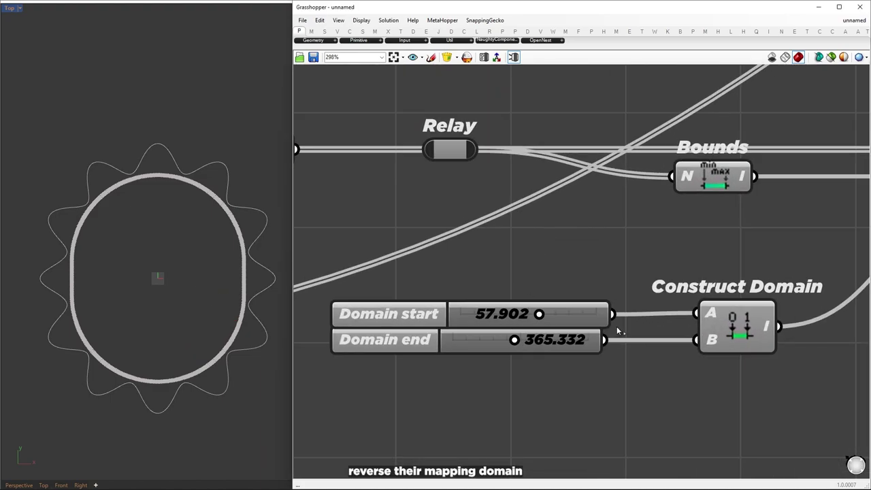
{"action": "left_click_drag", "start_coordinate": [605, 339], "coordinate": [696, 314]}
{"action": "left_click_drag", "start_coordinate": [614, 314], "coordinate": [668, 341]}
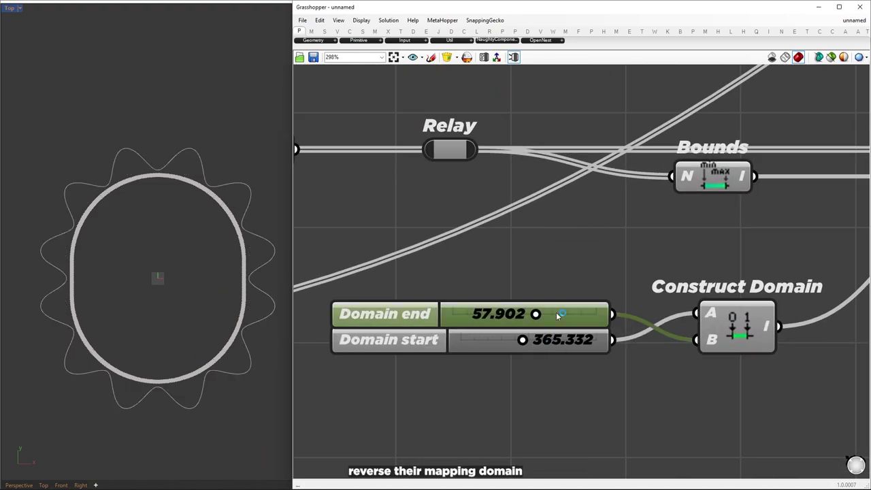
{"action": "left_click_drag", "start_coordinate": [383, 311], "coordinate": [384, 339]}
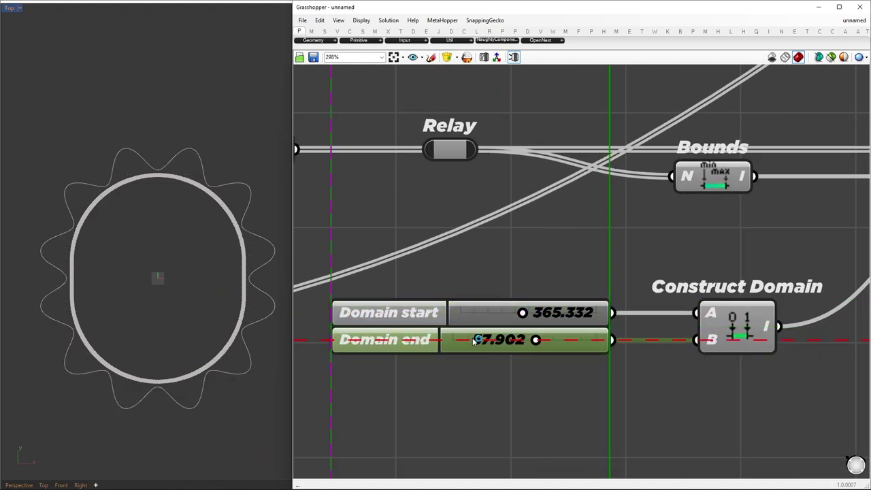
Duplicate the Sub List component below the original and feed the unmodified Divide Curve points into its list input.
{"action": "scroll", "coordinate": [459, 393], "scroll_direction": "down", "scroll_amount": 5}
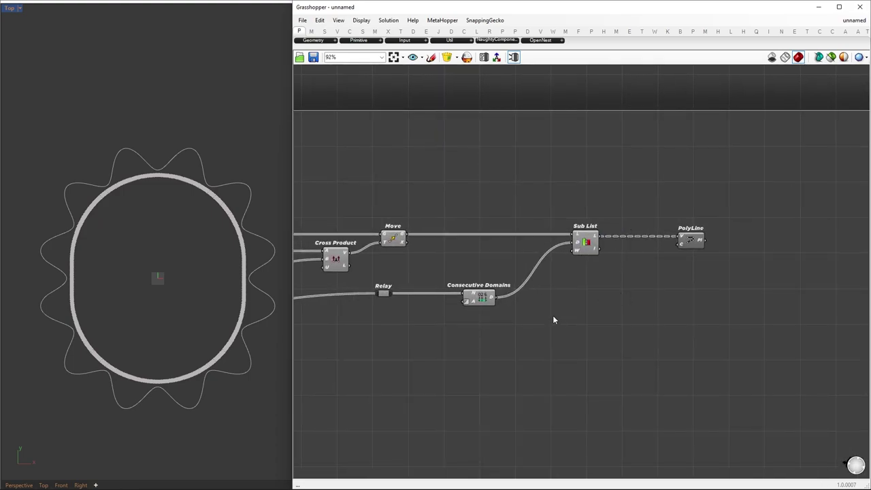
{"action": "right_click_drag", "start_coordinate": [553, 315], "coordinate": [584, 298]}
{"action": "left_click_drag", "start_coordinate": [618, 214], "coordinate": [623, 292]}
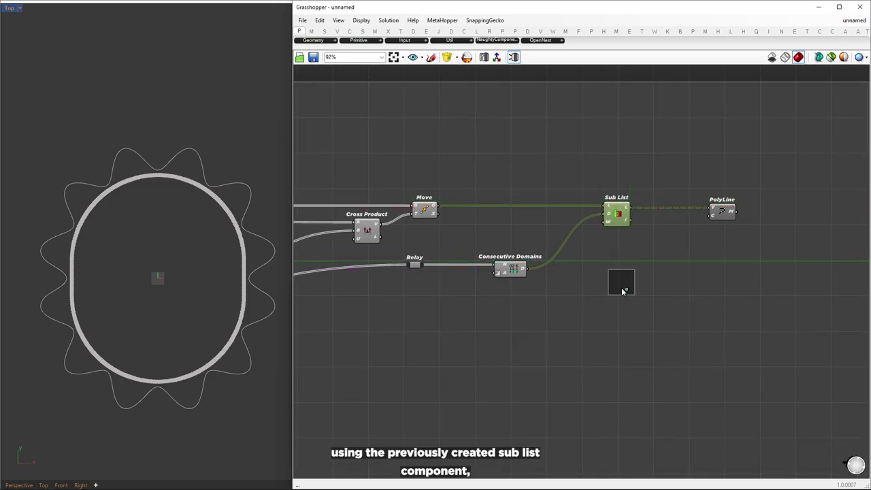
{"action": "left_click_drag", "start_coordinate": [621, 331], "coordinate": [621, 330], "text": "alt"}
{"action": "scroll", "coordinate": [591, 283], "scroll_direction": "down", "scroll_amount": 3}
{"action": "right_click_drag", "start_coordinate": [425, 261], "coordinate": [631, 259]}
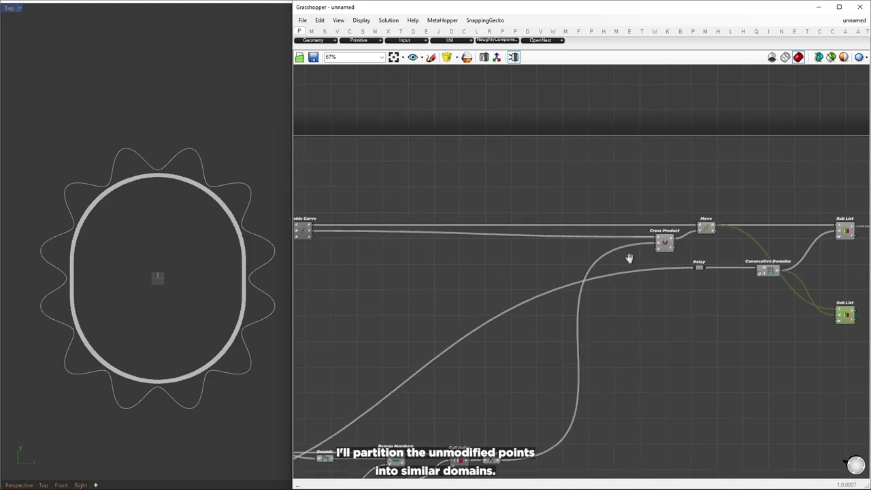
{"action": "left_click_drag", "start_coordinate": [751, 313], "coordinate": [840, 311]}
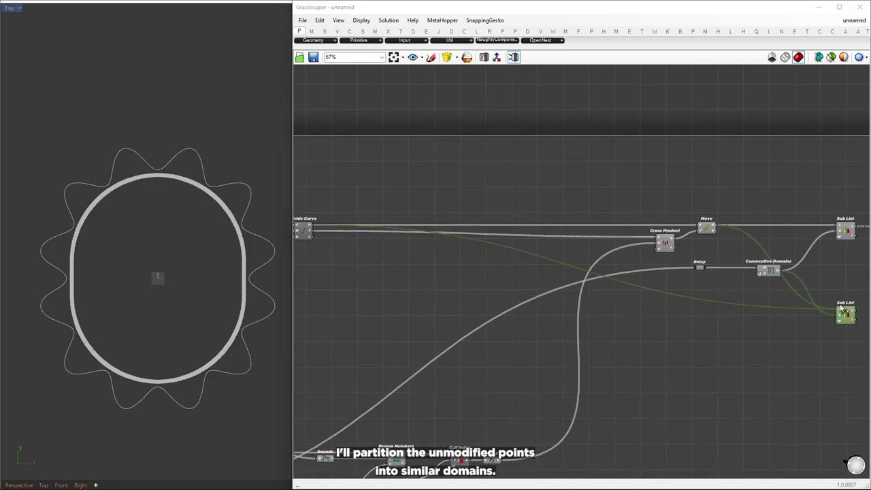
Add a List Item component beside the lower Sub List and connect the partitioned point list to its list input.
{"action": "right_click_drag", "start_coordinate": [821, 328], "coordinate": [519, 339]}
{"action": "scroll", "coordinate": [528, 340], "scroll_direction": "up", "scroll_amount": 2}
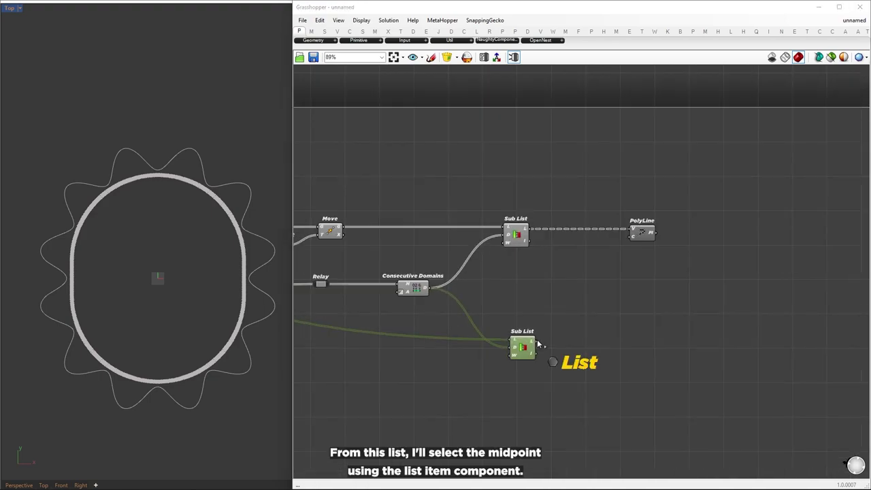
{"action": "scroll", "coordinate": [646, 332], "scroll_direction": "up", "scroll_amount": 1}
{"action": "double_click", "coordinate": [637, 352]}
{"action": "type", "text": "list item"}
{"action": "key", "text": "Return"}
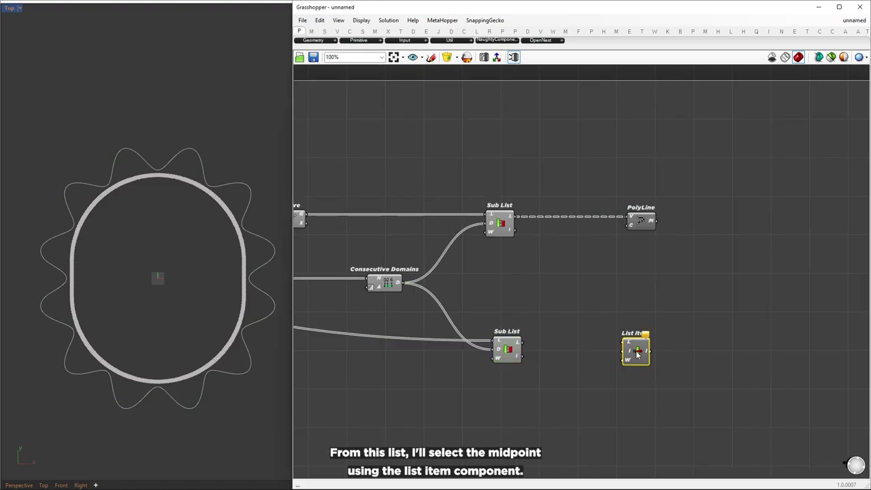
{"action": "left_click_drag", "start_coordinate": [627, 351], "coordinate": [660, 351]}
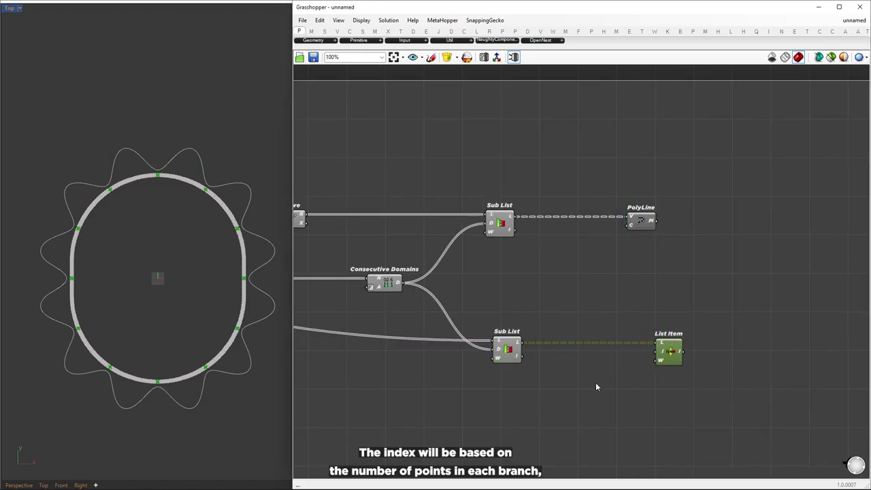
Add a List Length fed by the lower Sub List, apply the expression x/2 to its output, and feed it into List Item's index.
{"action": "double_click", "coordinate": [596, 384]}
{"action": "type", "text": "list length"}
{"action": "key", "text": "Return"}
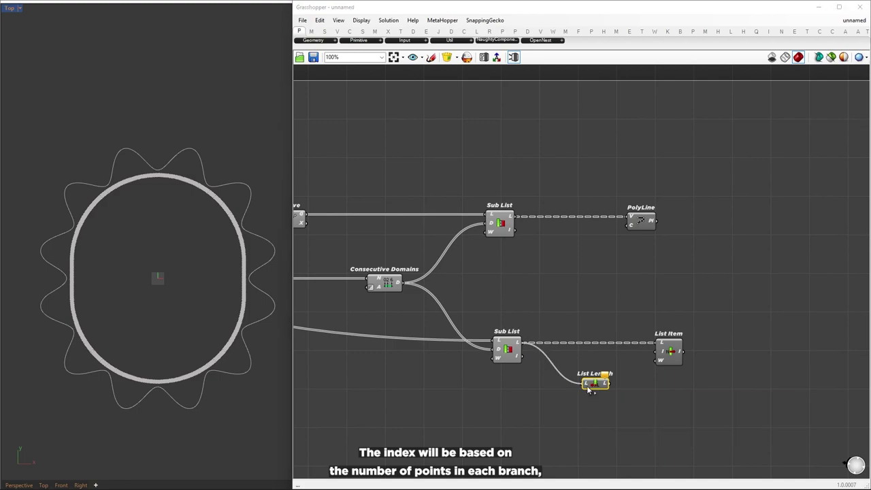
{"action": "left_click_drag", "start_coordinate": [592, 389], "coordinate": [594, 375]}
{"action": "right_click", "coordinate": [606, 371]}
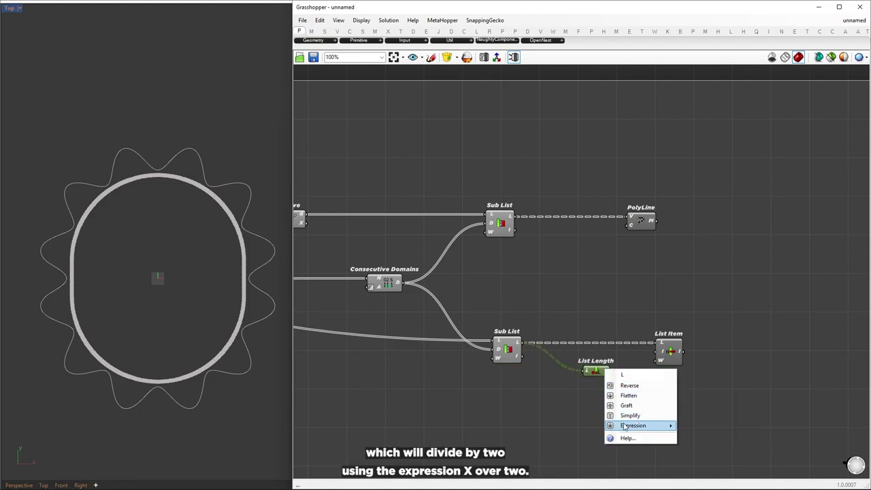
{"action": "mouse_move", "coordinate": [643, 425]}
{"action": "type", "text": "x/2"}
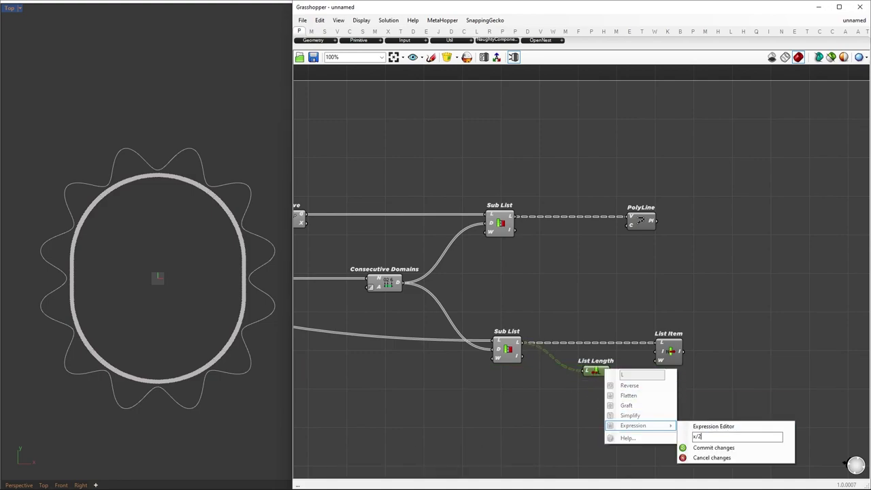
{"action": "left_click", "coordinate": [713, 448]}
{"action": "left_click_drag", "start_coordinate": [601, 373], "coordinate": [596, 361]}
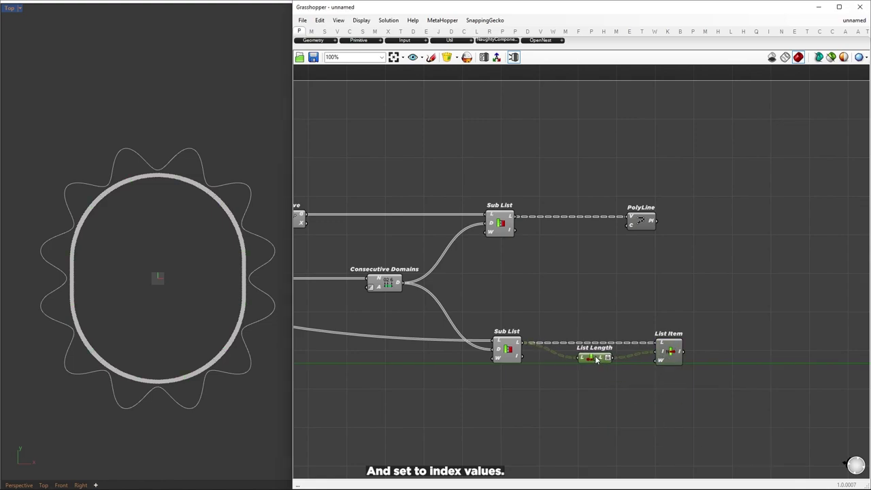
Make room before PolyLine and add a Line component from the upper Sub List points (A) to the List Item midpoints (B).
{"action": "left_click_drag", "start_coordinate": [642, 225], "coordinate": [831, 221]}
{"action": "double_click", "coordinate": [755, 259]}
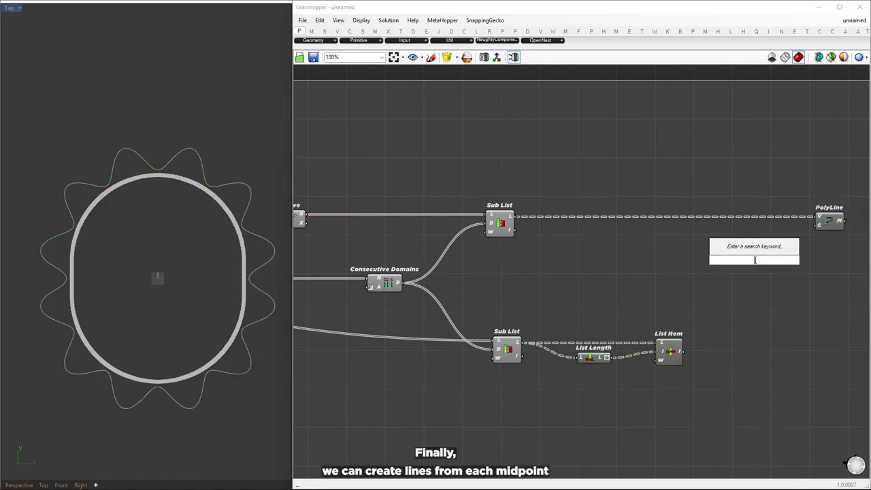
{"action": "type", "text": "line"}
{"action": "key", "text": "Return"}
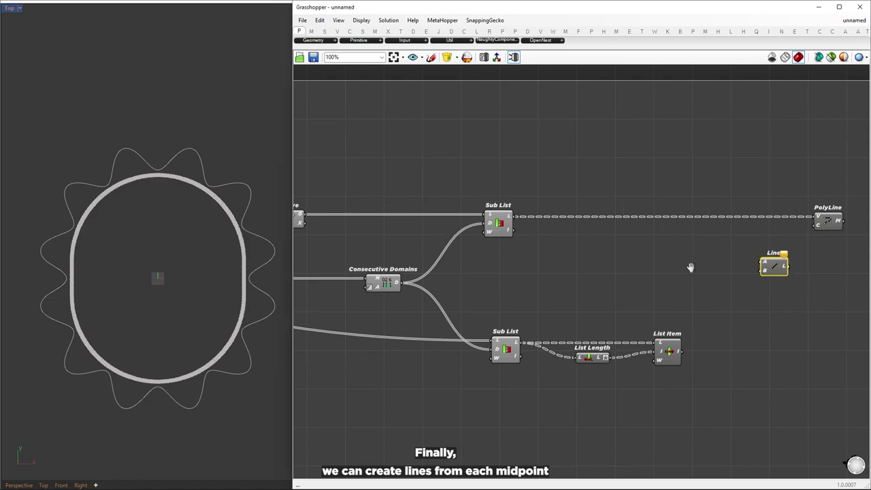
{"action": "right_click_drag", "start_coordinate": [688, 267], "coordinate": [619, 267]}
{"action": "left_click_drag", "start_coordinate": [646, 251], "coordinate": [606, 348]}
Delete the PolyLine component and align Line with the upper Sub List output.
{"action": "left_click", "coordinate": [754, 218]}
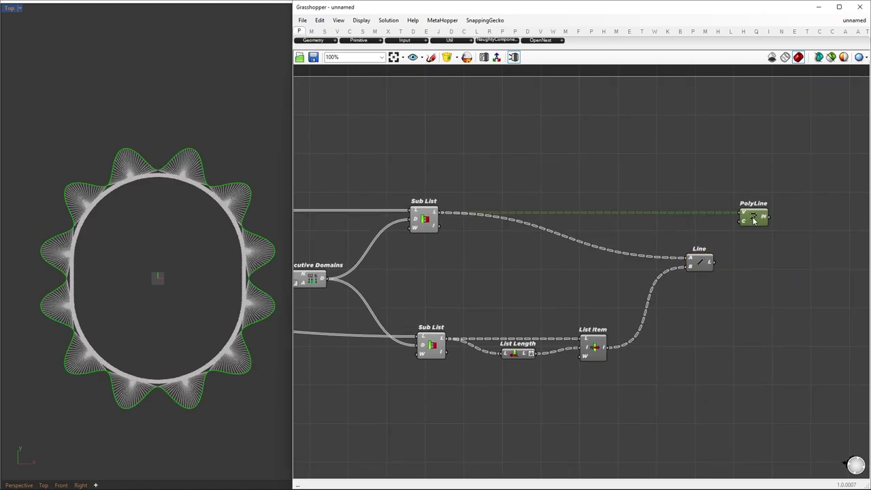
{"action": "key", "text": "Delete"}
{"action": "left_click_drag", "start_coordinate": [706, 258], "coordinate": [731, 216]}
Hide the preview of every component except Line and frame a single wave's fan of lines in the viewport.
{"action": "right_click_drag", "start_coordinate": [820, 180], "coordinate": [607, 209]}
{"action": "scroll", "coordinate": [607, 208], "scroll_direction": "up", "scroll_amount": 1}
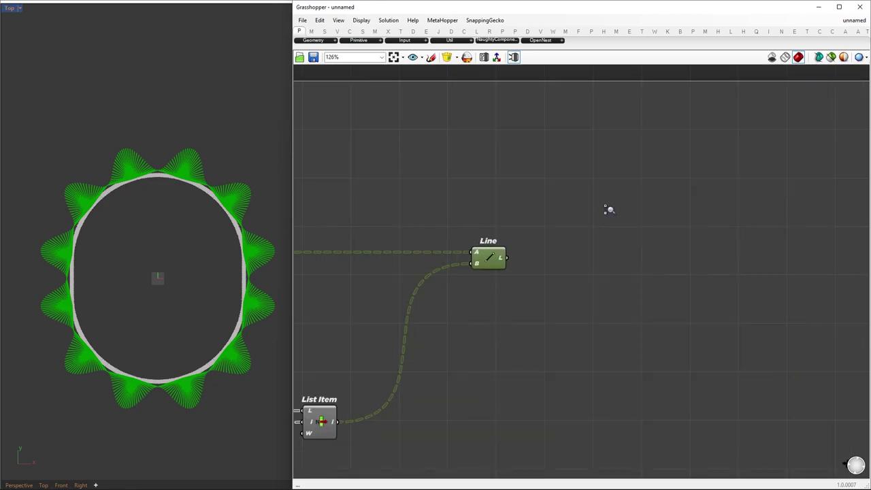
{"action": "key", "text": "ctrl+i"}
{"action": "left_click", "coordinate": [487, 194]}
{"action": "scroll", "coordinate": [259, 235], "scroll_direction": "up", "scroll_amount": 5}
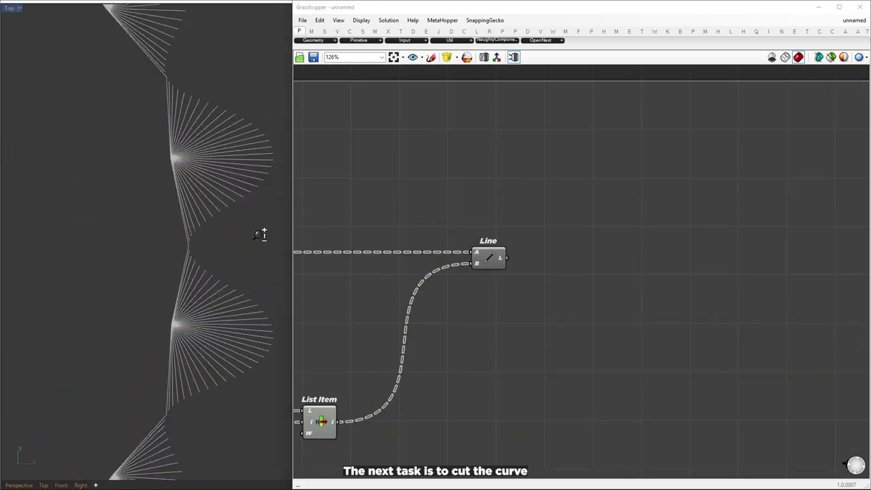
{"action": "scroll", "coordinate": [232, 252], "scroll_direction": "up", "scroll_amount": 3}
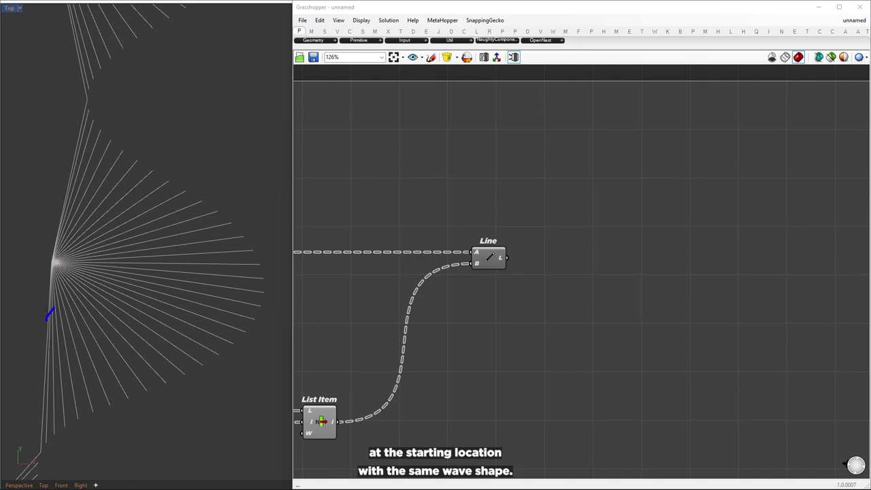
Add a Shatter component for the lines with a Parameters slider at 0.250, and reparameterize its curve input.
{"action": "right_click_drag", "start_coordinate": [627, 303], "coordinate": [581, 279]}
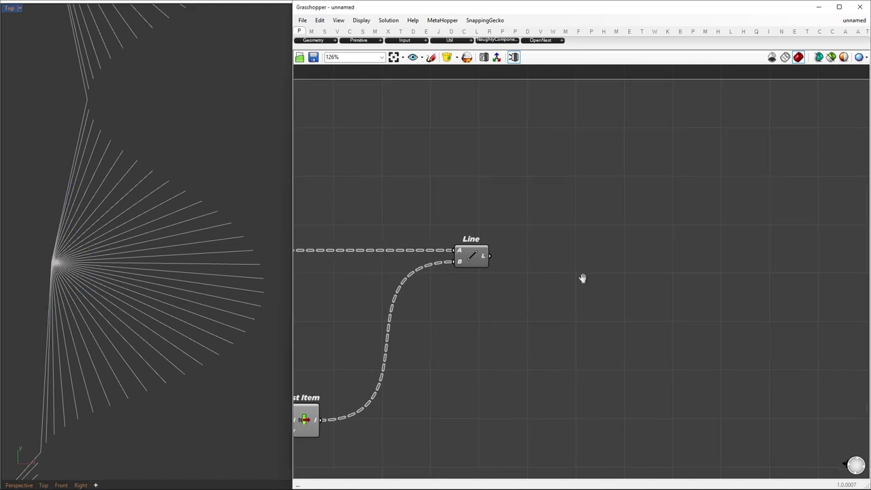
{"action": "double_click", "coordinate": [652, 281]}
{"action": "type", "text": "shatter"}
{"action": "key", "text": "Return"}
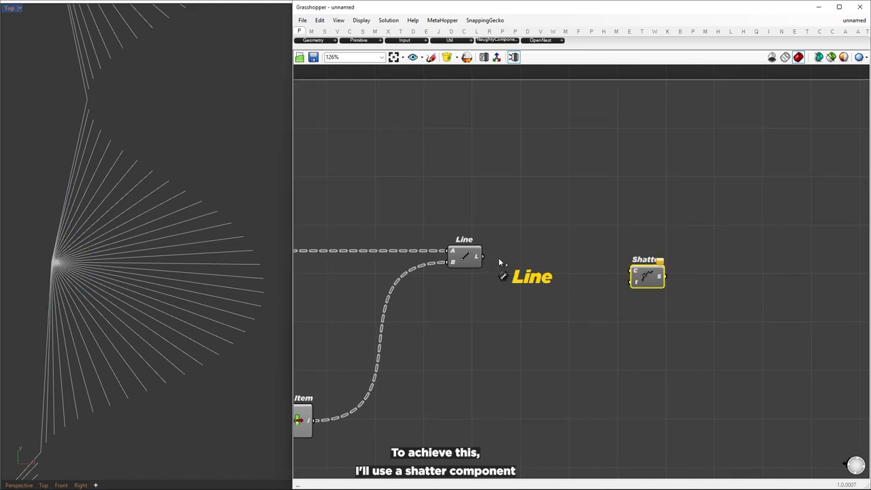
{"action": "left_click_drag", "start_coordinate": [645, 277], "coordinate": [592, 342]}
{"action": "left_click", "coordinate": [629, 406]}
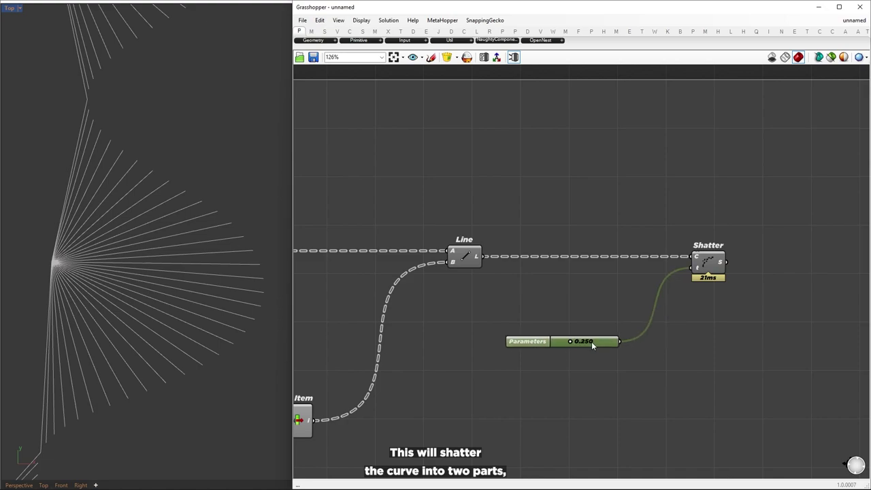
{"action": "right_click", "coordinate": [695, 257]}
{"action": "left_click", "coordinate": [728, 362]}
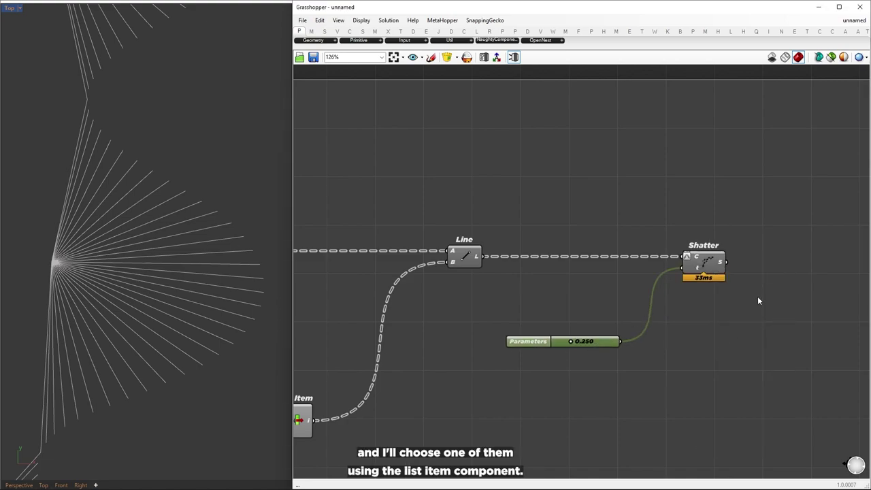
Add a List Item component after Shatter and connect the shattered segments to its list input.
{"action": "right_click_drag", "start_coordinate": [758, 296], "coordinate": [610, 302]}
{"action": "double_click", "coordinate": [681, 286]}
{"action": "type", "text": "list i"}
{"action": "key", "text": "Return"}
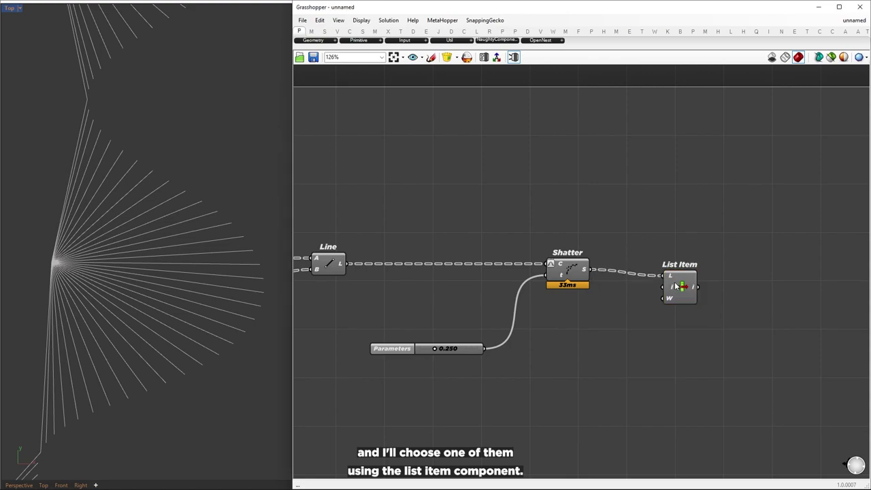
{"action": "left_click_drag", "start_coordinate": [676, 287], "coordinate": [698, 281]}
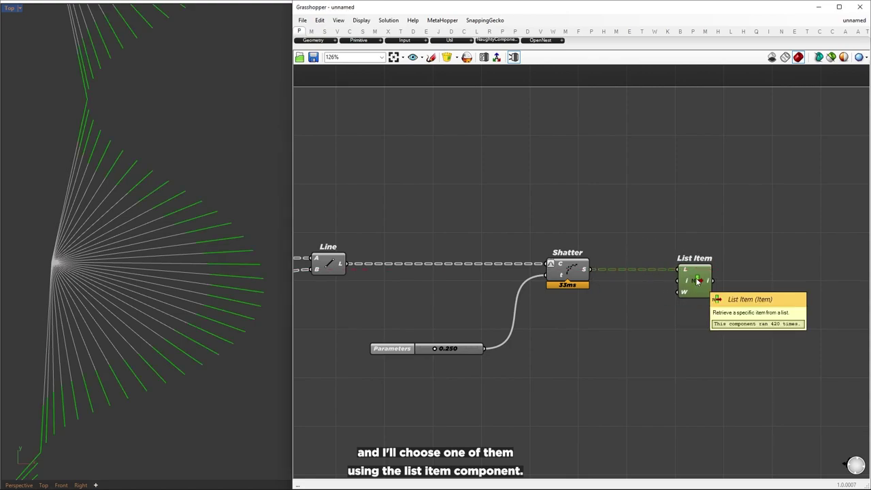
Hide the preview of everything except the new List Item and set the Shatter Parameters slider to 0.815.
{"action": "key", "text": "ctrl+i"}
{"action": "left_click", "coordinate": [468, 163]}
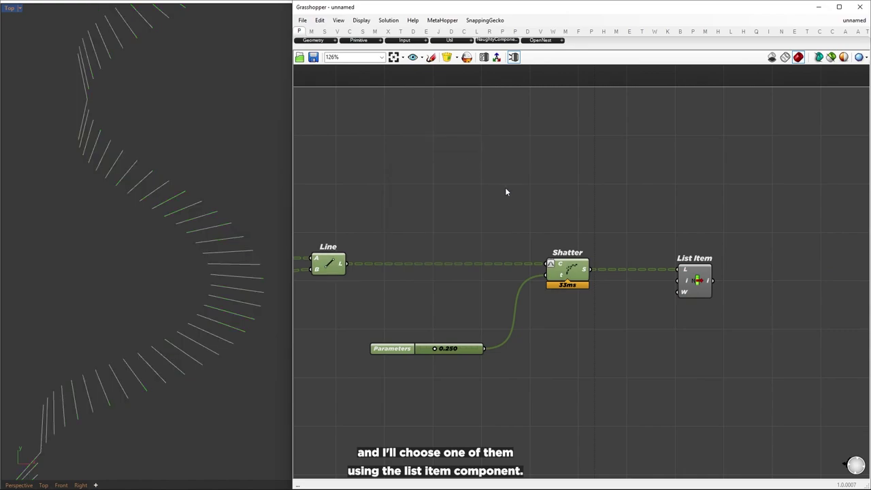
{"action": "left_click_drag", "start_coordinate": [436, 350], "coordinate": [468, 350]}
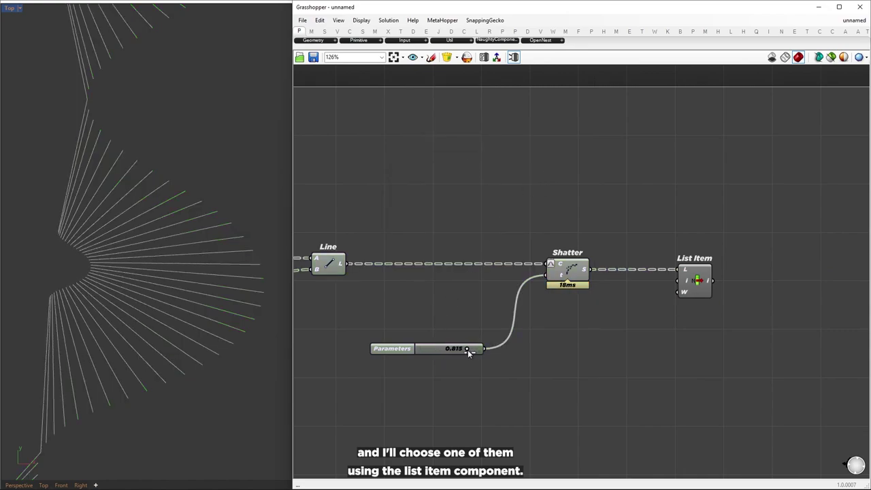
Add a Divide Curve component fed by the List Item segments and inspect the division points in the Perspective view.
{"action": "right_click_drag", "start_coordinate": [762, 311], "coordinate": [555, 321]}
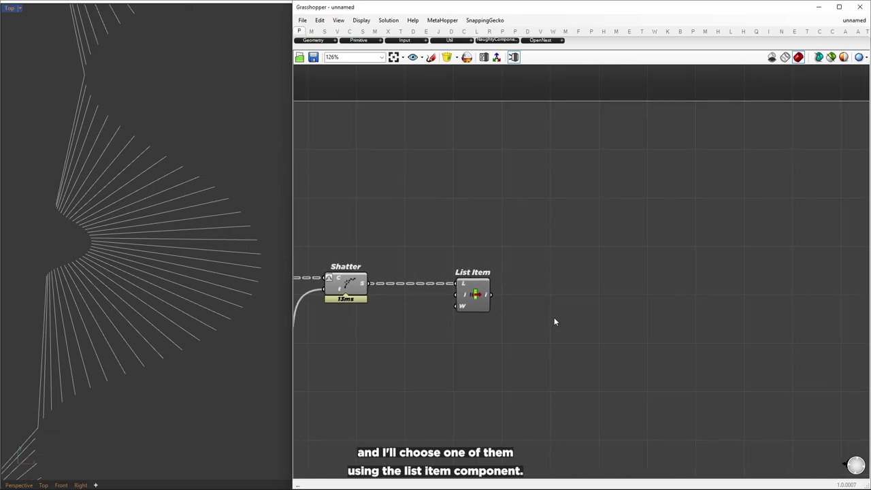
{"action": "double_click", "coordinate": [610, 305]}
{"action": "type", "text": "divide curve"}
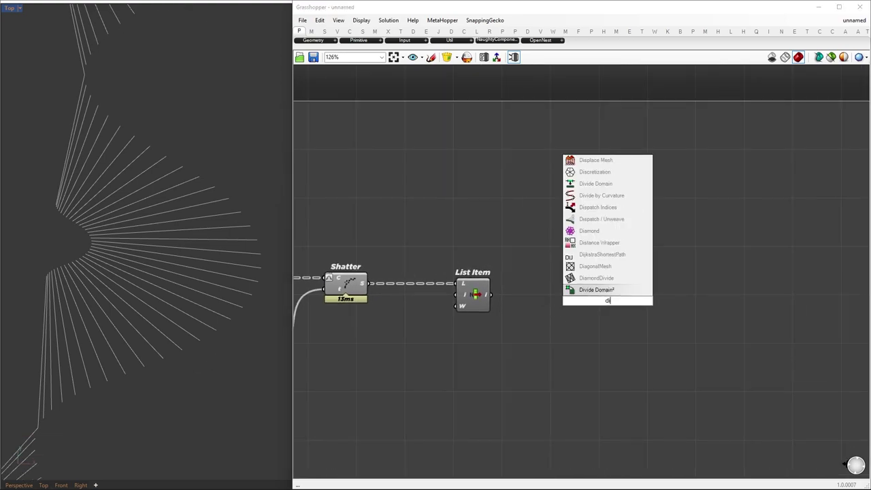
{"action": "key", "text": "Return"}
{"action": "left_click_drag", "start_coordinate": [492, 294], "coordinate": [611, 300]}
{"action": "left_click_drag", "start_coordinate": [611, 299], "coordinate": [636, 306]}
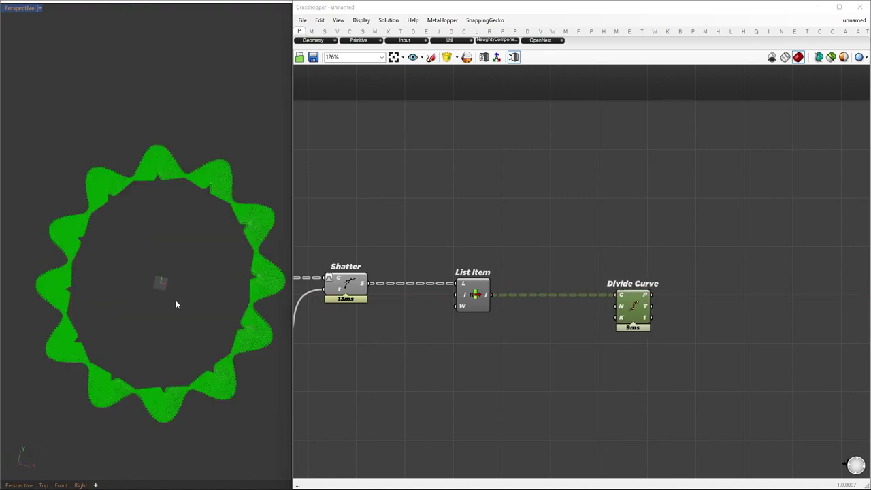
{"action": "scroll", "coordinate": [176, 301], "scroll_direction": "up", "scroll_amount": 5}
{"action": "right_click_drag", "start_coordinate": [181, 314], "coordinate": [85, 272]}
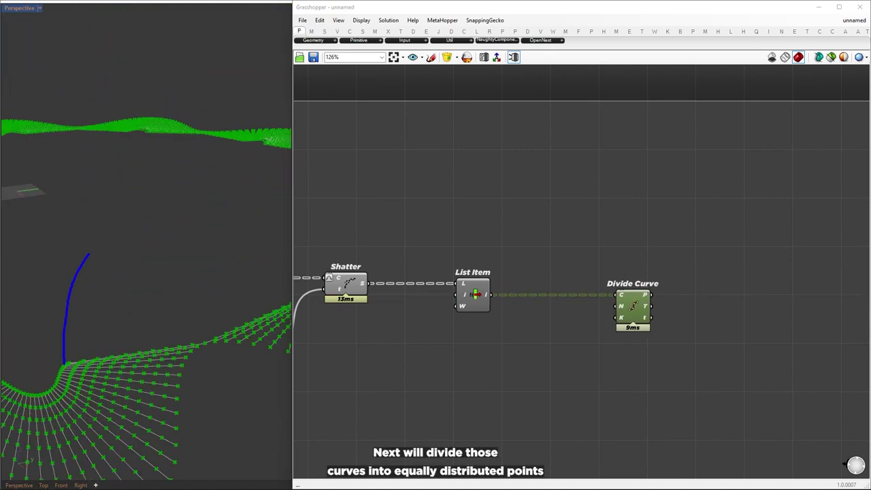
{"action": "left_click_drag", "start_coordinate": [89, 254], "coordinate": [131, 224]}
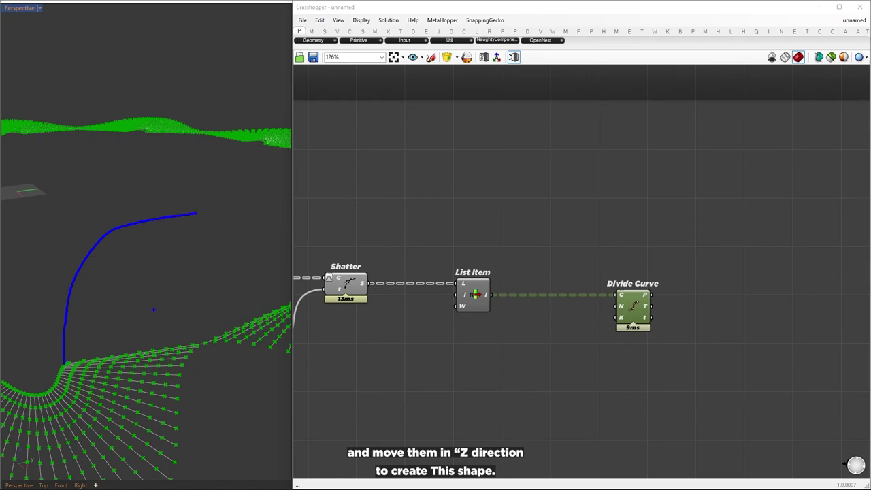
{"action": "right_click_drag", "start_coordinate": [135, 286], "coordinate": [123, 357]}
Add a Move component for the Divide Curve points and supply its translation with a Unit Z vector.
{"action": "right_click_drag", "start_coordinate": [778, 299], "coordinate": [558, 272]}
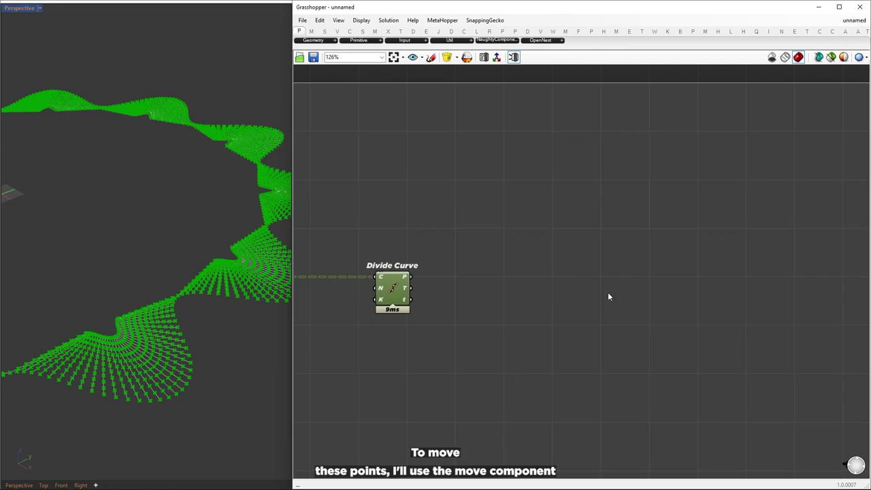
{"action": "double_click", "coordinate": [608, 292]}
{"action": "type", "text": "move"}
{"action": "key", "text": "Return"}
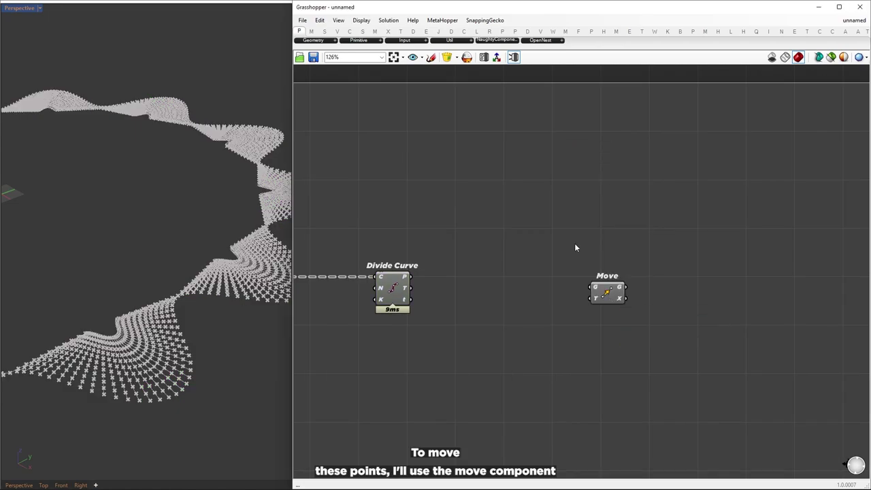
{"action": "left_click_drag", "start_coordinate": [411, 276], "coordinate": [726, 291]}
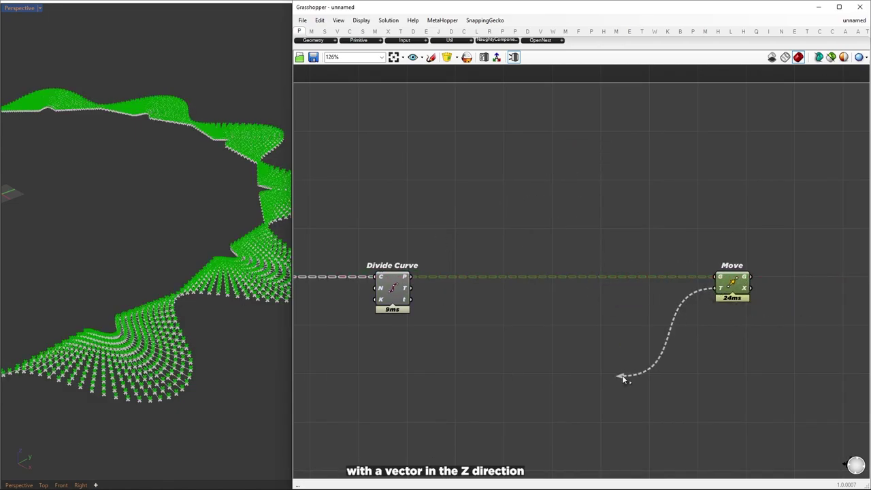
{"action": "left_click_drag", "start_coordinate": [622, 375], "coordinate": [619, 376]}
{"action": "left_click", "coordinate": [692, 396]}
Connect a Count slider set to 12 to the Divide Curve segment number and place it below the component.
{"action": "left_click", "coordinate": [393, 339]}
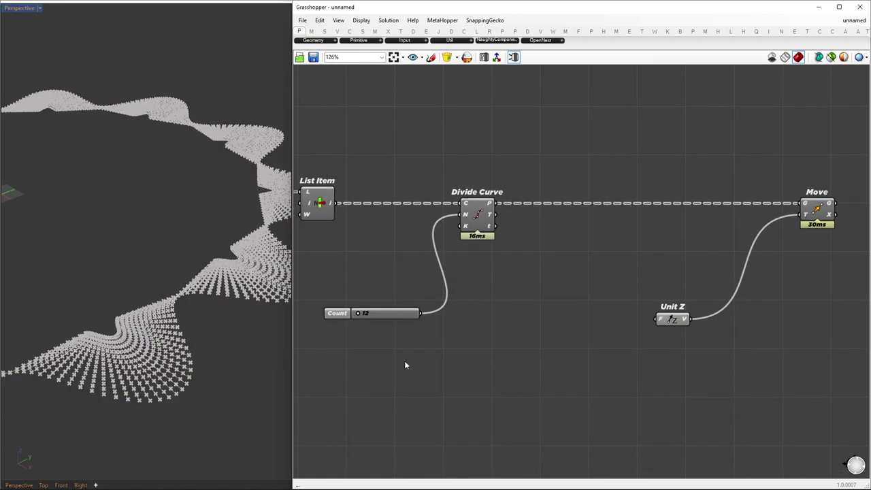
{"action": "left_click_drag", "start_coordinate": [388, 313], "coordinate": [358, 325]}
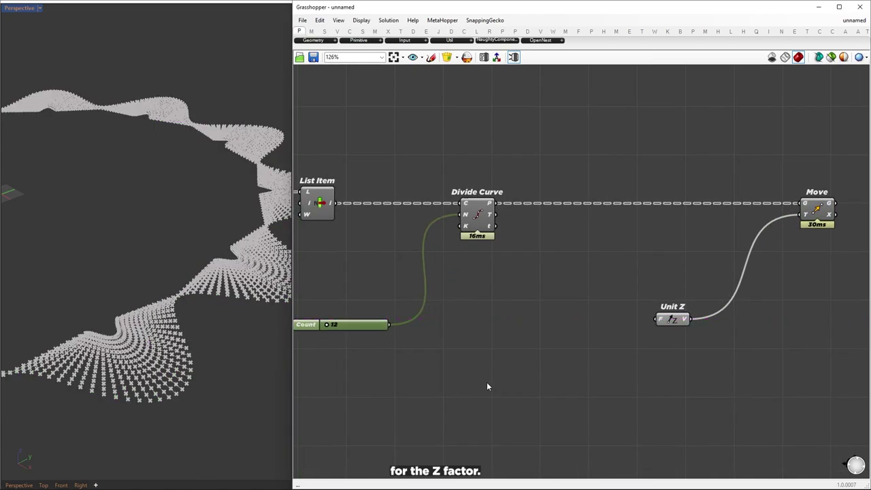
Insert the saved Graph mapper + remap snippet beside Unit Z and drive its Range steps with the slider used for Divide Curve.
{"action": "scroll", "coordinate": [499, 234], "scroll_direction": "down", "scroll_amount": 3}
{"action": "scroll", "coordinate": [494, 241], "scroll_direction": "up", "scroll_amount": 1}
{"action": "left_click_drag", "start_coordinate": [468, 268], "coordinate": [602, 280], "text": "alt"}
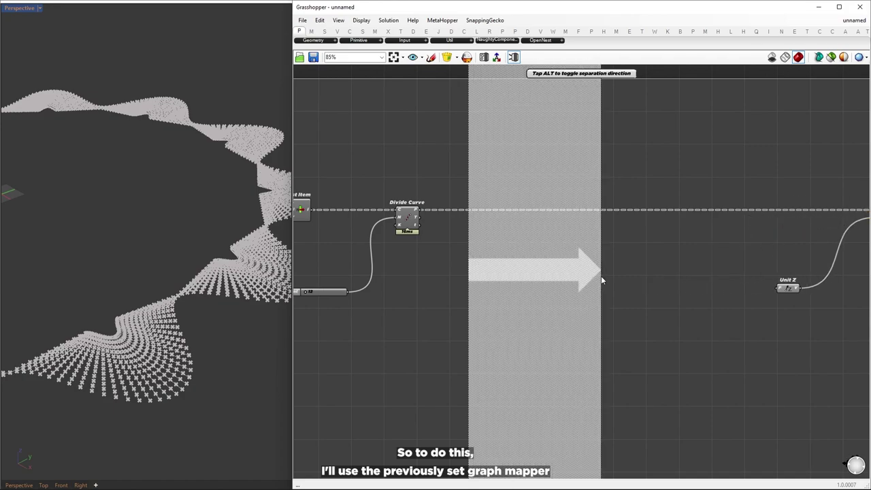
{"action": "scroll", "coordinate": [518, 241], "scroll_direction": "down", "scroll_amount": 2}
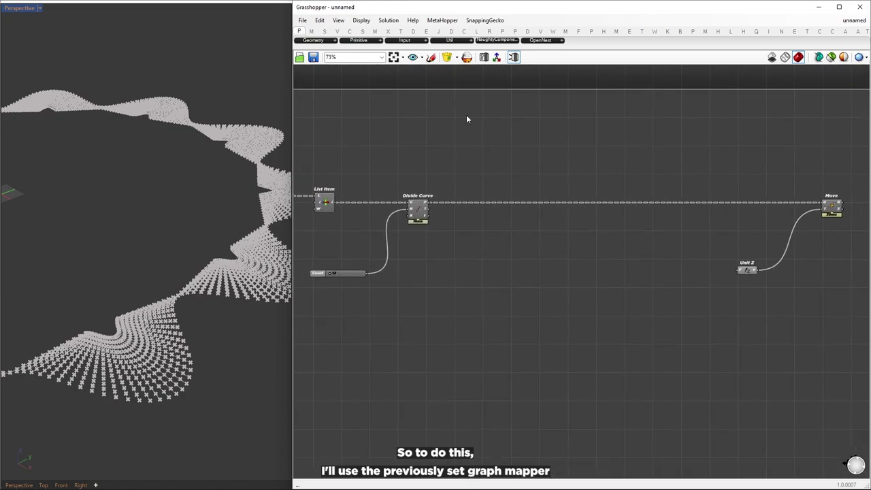
{"action": "left_click", "coordinate": [457, 59]}
{"action": "mouse_move", "coordinate": [503, 88]}
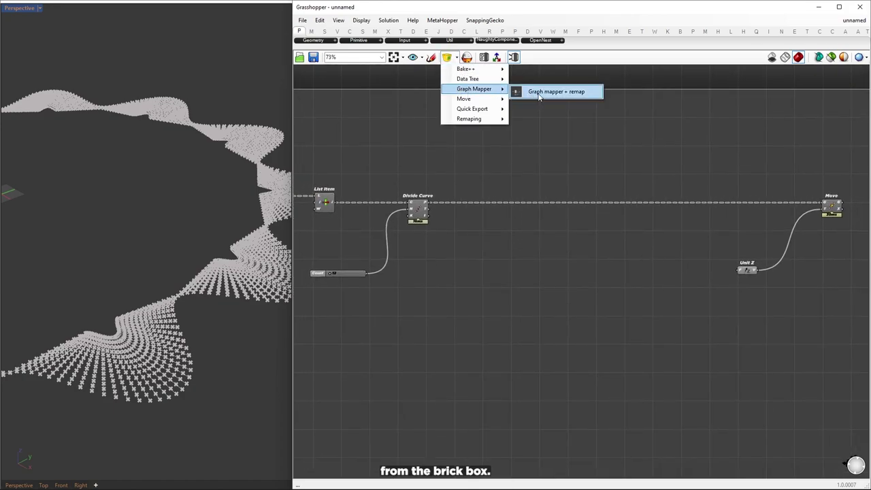
{"action": "left_click_drag", "start_coordinate": [559, 89], "coordinate": [486, 308]}
{"action": "left_click_drag", "start_coordinate": [368, 272], "coordinate": [446, 308]}
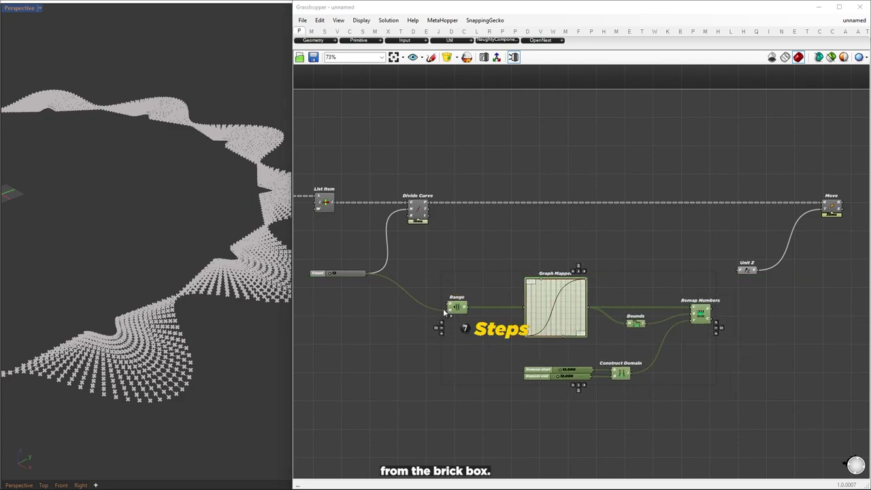
{"action": "left_click_drag", "start_coordinate": [354, 275], "coordinate": [341, 314]}
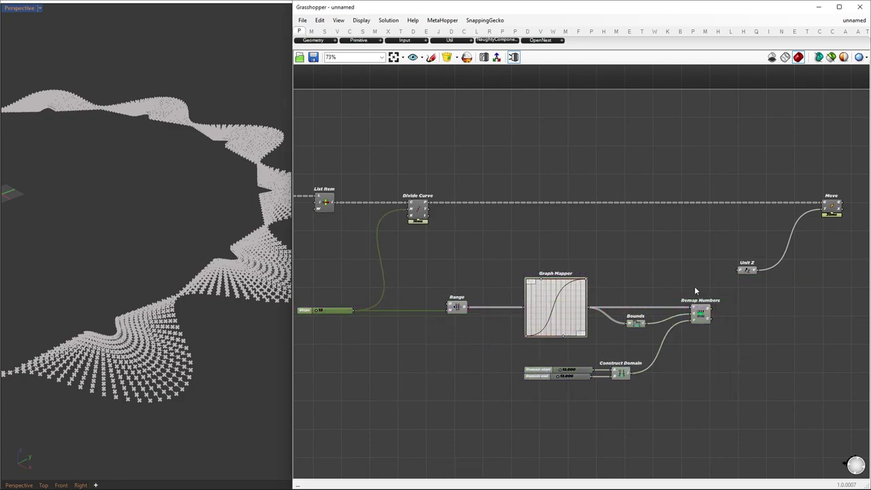
Feed the Remap Numbers result into the Unit Z factor and set the Domain end slider to 0.
{"action": "scroll", "coordinate": [694, 291], "scroll_direction": "up", "scroll_amount": 3}
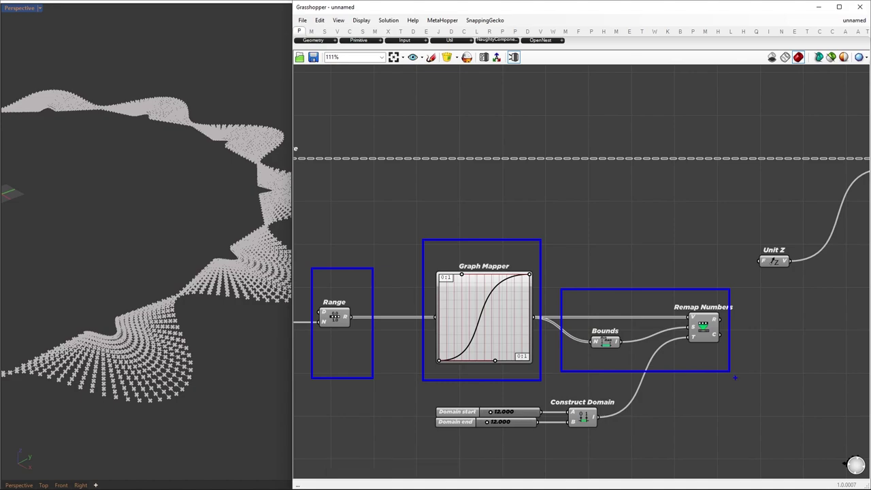
{"action": "key", "text": "Escape"}
{"action": "right_click_drag", "start_coordinate": [790, 300], "coordinate": [616, 308]}
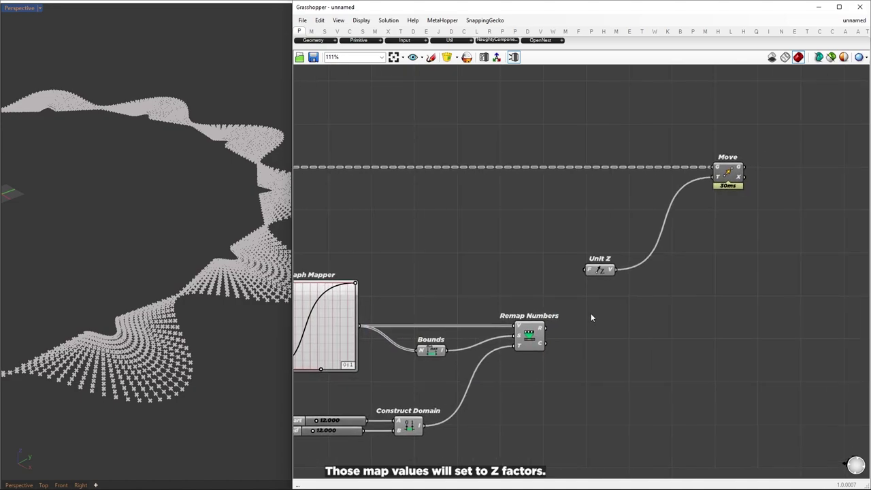
{"action": "left_click_drag", "start_coordinate": [545, 329], "coordinate": [588, 270]}
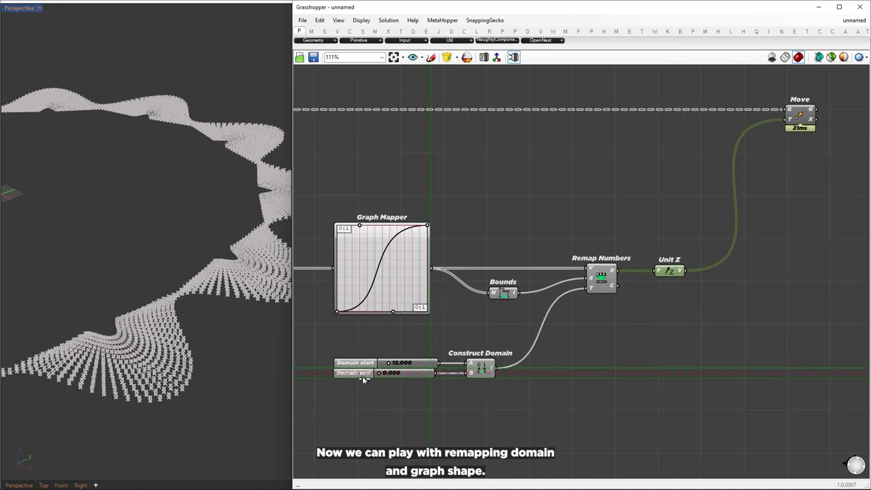
Set the Domain start slider to 300 and bend the Graph Mapper into a curve that starts flat and ends steep.
{"action": "left_click_drag", "start_coordinate": [388, 364], "coordinate": [398, 365]}
{"action": "left_click_drag", "start_coordinate": [360, 225], "coordinate": [450, 288]}
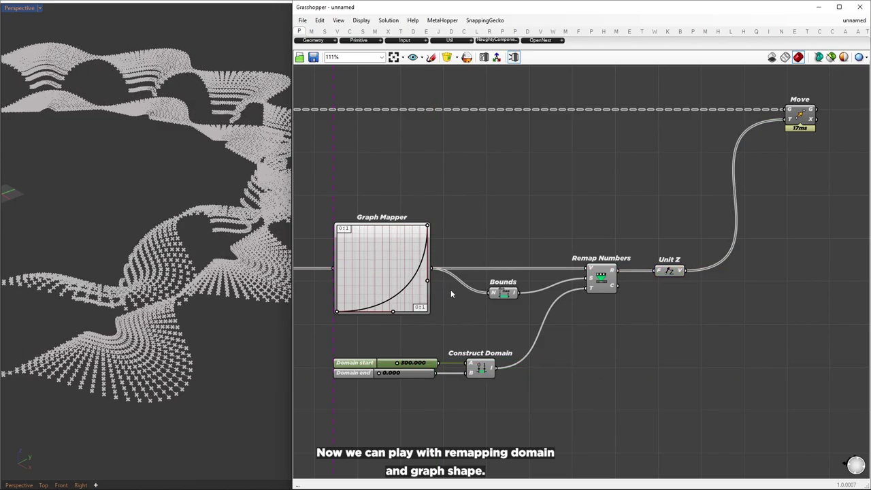
{"action": "right_click_drag", "start_coordinate": [92, 347], "coordinate": [85, 326]}
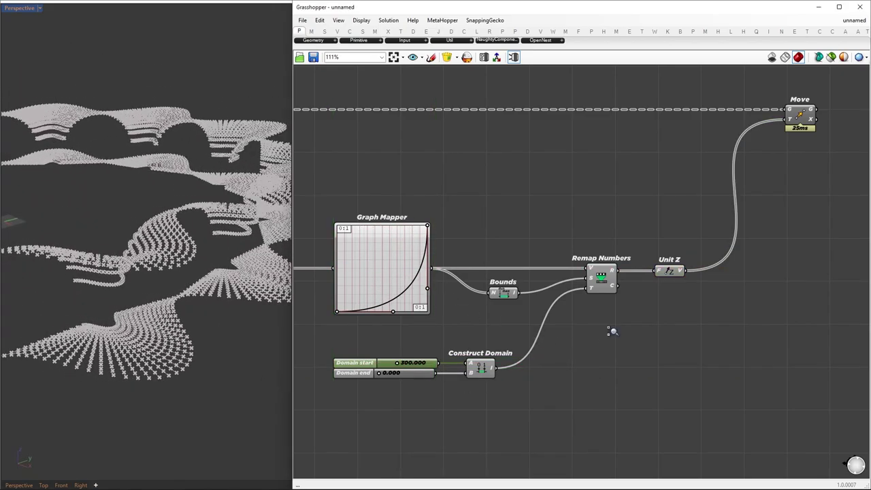
Hide the preview of Divide Curve and the graph mapping components around it.
{"action": "scroll", "coordinate": [609, 331], "scroll_direction": "down", "scroll_amount": 3}
{"action": "left_click_drag", "start_coordinate": [638, 404], "coordinate": [326, 195]}
{"action": "middle_click", "coordinate": [379, 172]}
{"action": "left_click", "coordinate": [408, 145]}
Add a Nurbs Curve through the moved points and hide the preview of every other component.
{"action": "right_click_drag", "start_coordinate": [704, 170], "coordinate": [472, 225]}
{"action": "scroll", "coordinate": [522, 259], "scroll_direction": "up", "scroll_amount": 2}
{"action": "double_click", "coordinate": [565, 268]}
{"action": "type", "text": "n"}
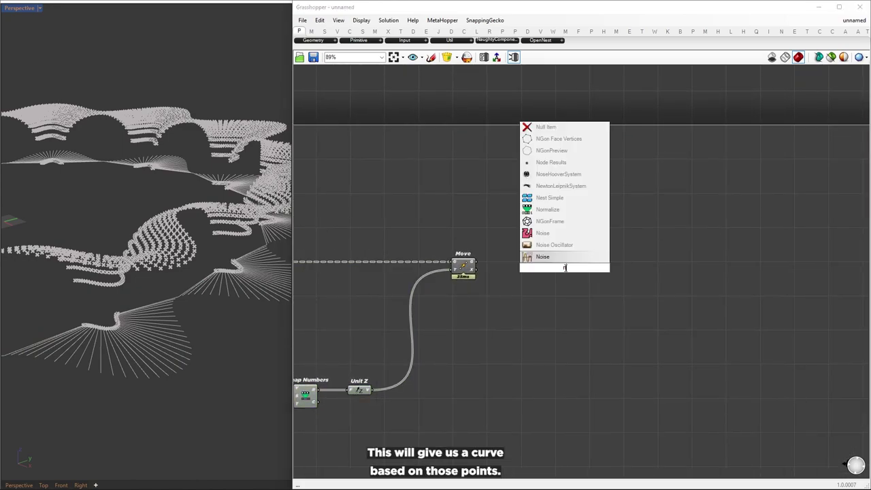
{"action": "type", "text": "urbs c"}
{"action": "key", "text": "Return"}
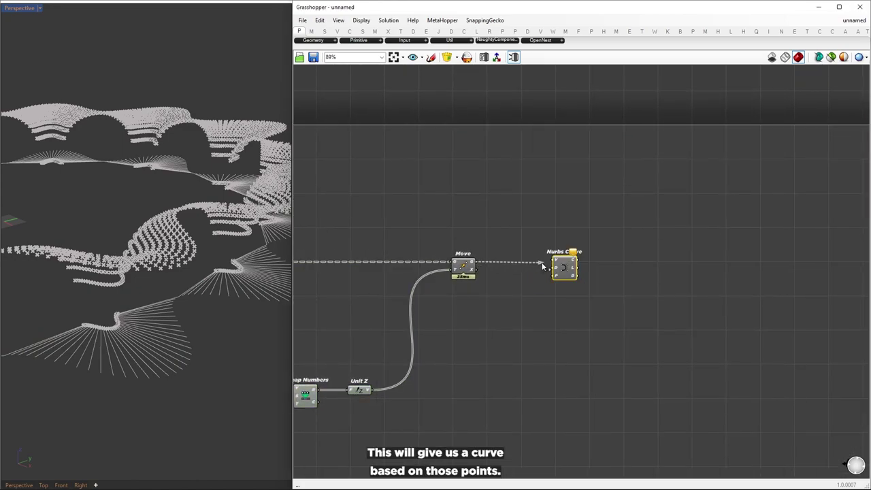
{"action": "left_click_drag", "start_coordinate": [543, 264], "coordinate": [576, 272]}
{"action": "key", "text": "ctrl+i"}
{"action": "middle_click", "coordinate": [638, 298]}
{"action": "left_click", "coordinate": [667, 274]}
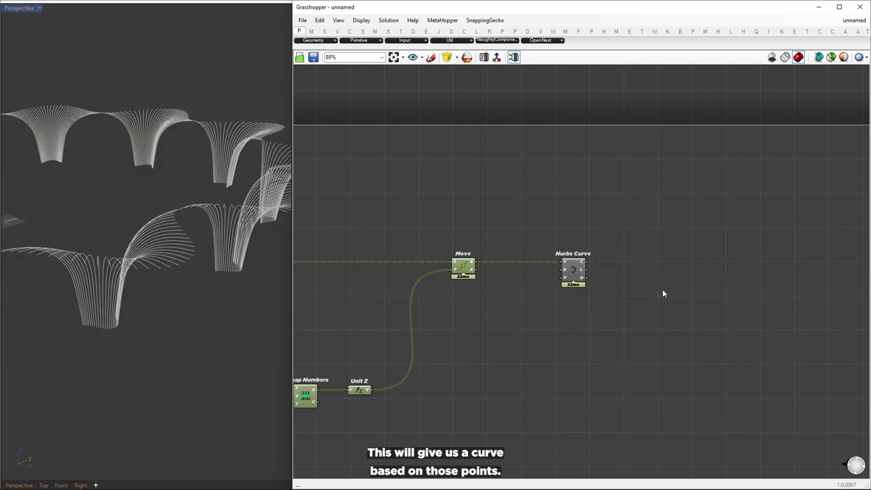
Sharpen the Graph Mapper curve by moving its lower handle to the bottom-right corner and raising the right-edge handle slightly.
{"action": "scroll", "coordinate": [171, 311], "scroll_direction": "up", "scroll_amount": 5}
{"action": "right_click_drag", "start_coordinate": [408, 326], "coordinate": [702, 304]}
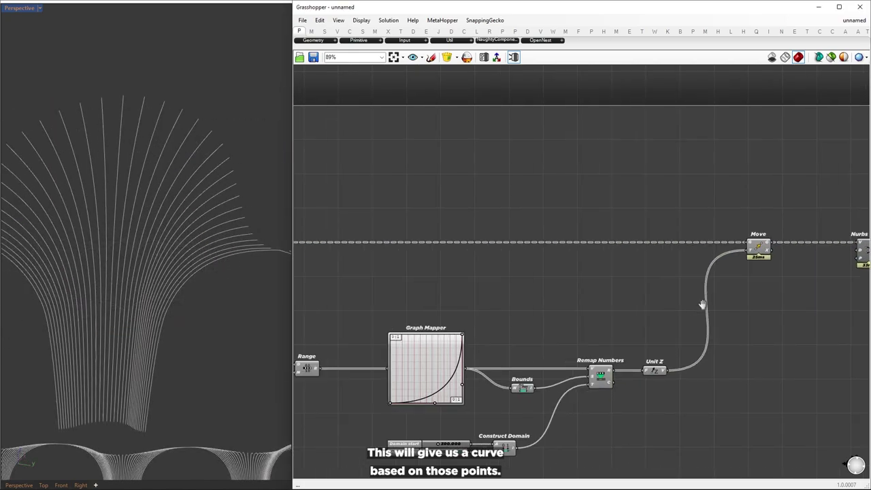
{"action": "scroll", "coordinate": [452, 307], "scroll_direction": "up", "scroll_amount": 4}
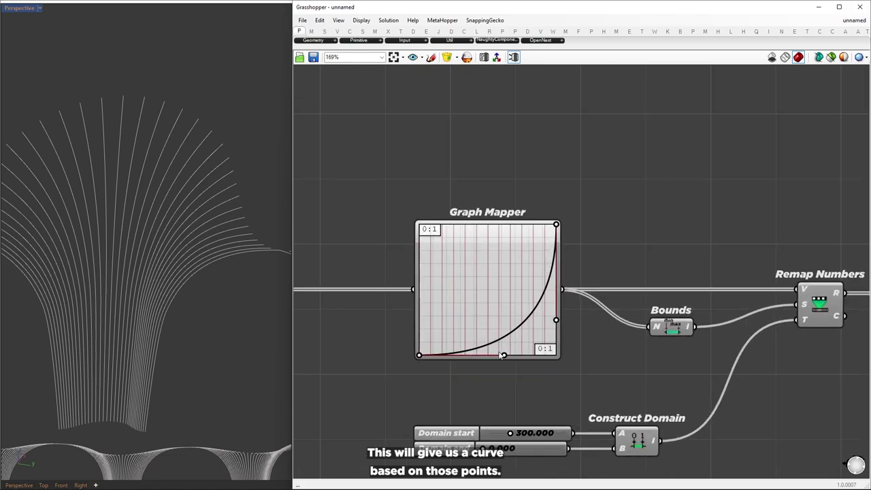
{"action": "left_click_drag", "start_coordinate": [504, 356], "coordinate": [573, 357]}
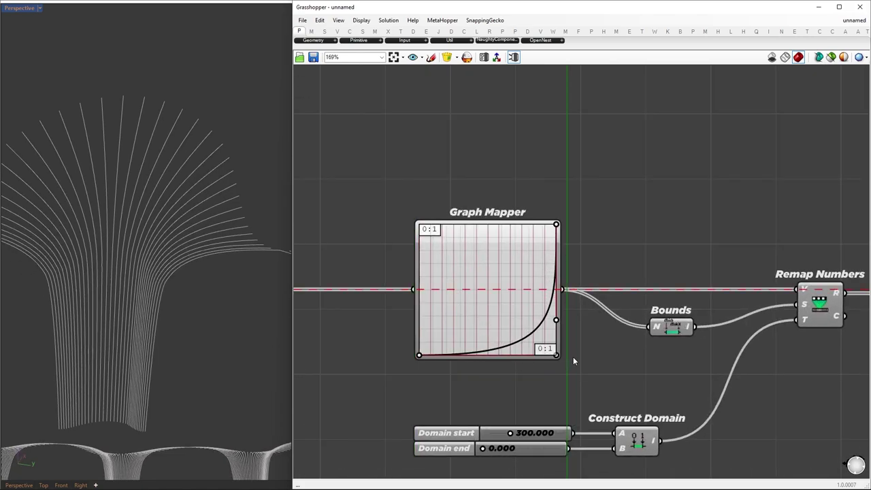
{"action": "mouse_move", "coordinate": [556, 320]}
{"action": "left_mouse_down"}
{"action": "mouse_move", "coordinate": [559, 342]}
{"action": "mouse_move", "coordinate": [560, 303]}
{"action": "left_mouse_up"}
{"action": "right_click_drag", "start_coordinate": [158, 251], "coordinate": [196, 360]}
{"action": "scroll", "coordinate": [196, 332], "scroll_direction": "down", "scroll_amount": 4}
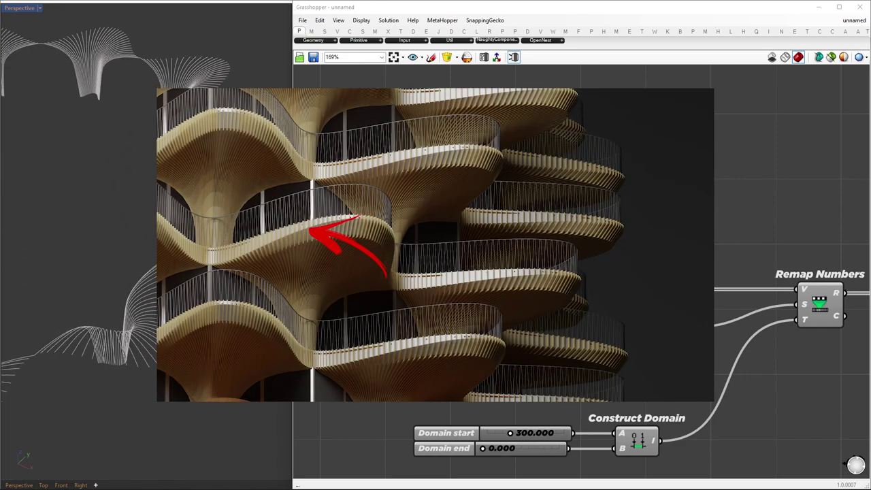
{"action": "right_click_drag", "start_coordinate": [134, 316], "coordinate": [204, 307]}
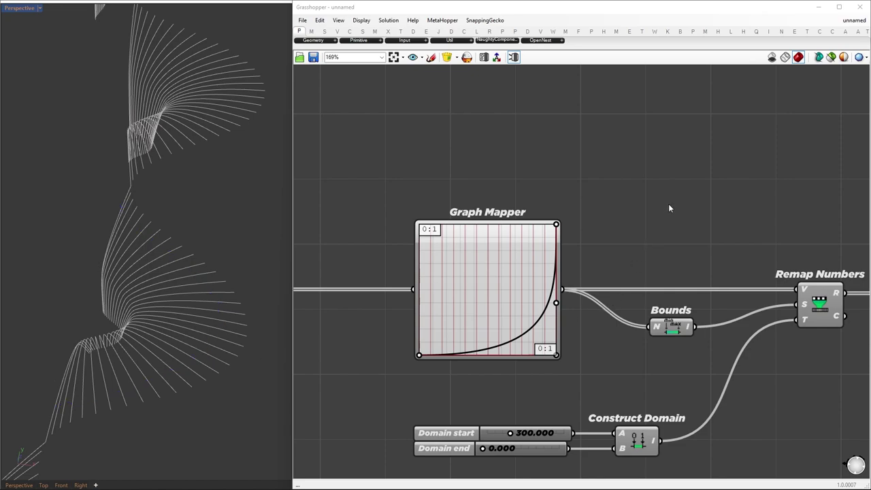
Add an End Points component fed by the Nurbs Curve and place it above the main wire.
{"action": "scroll", "coordinate": [393, 275], "scroll_direction": "down", "scroll_amount": 4}
{"action": "right_click_drag", "start_coordinate": [769, 232], "coordinate": [475, 306]}
{"action": "scroll", "coordinate": [546, 236], "scroll_direction": "up", "scroll_amount": 1}
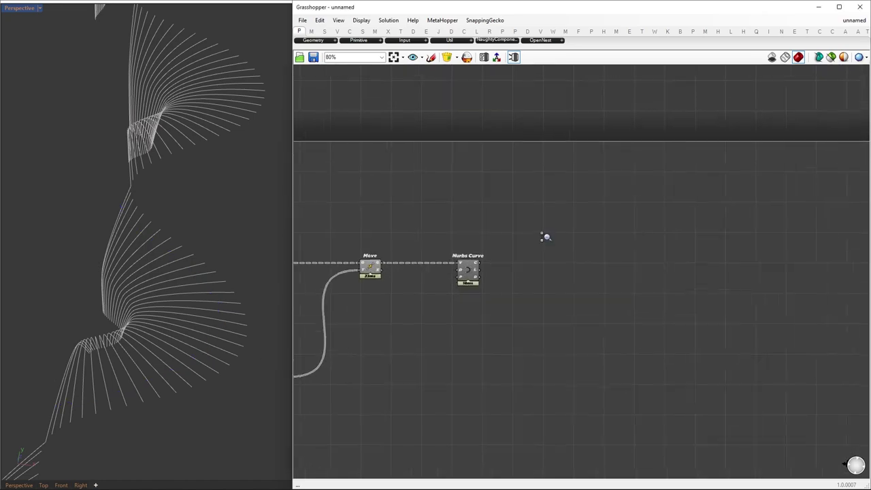
{"action": "double_click", "coordinate": [596, 233]}
{"action": "type", "text": "5"}
{"action": "type", "text": "point"}
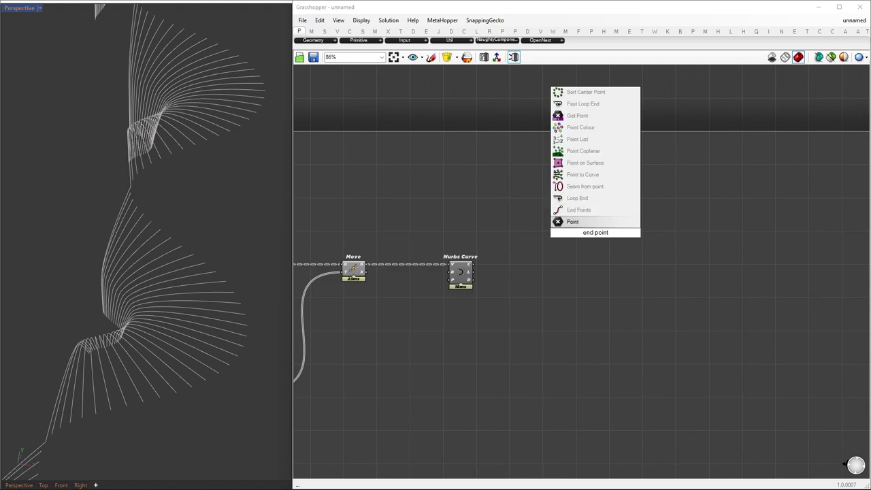
{"action": "key", "text": "Up"}
{"action": "key", "text": "Return"}
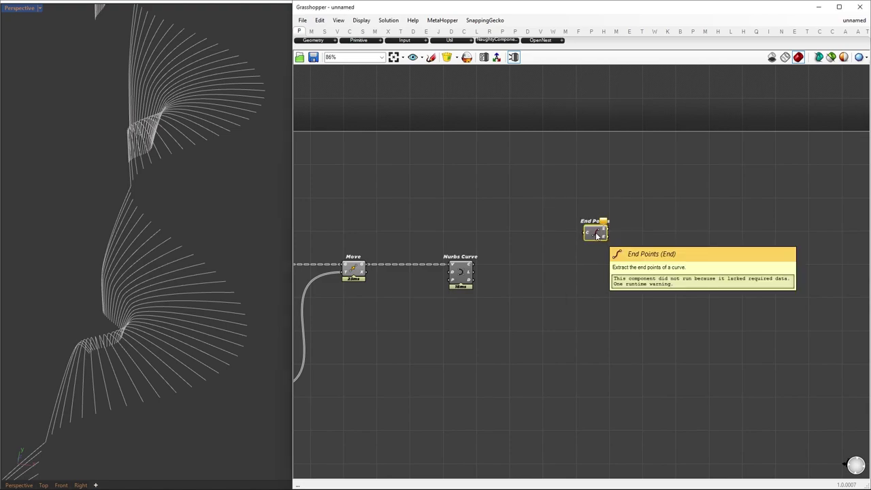
{"action": "left_click_drag", "start_coordinate": [593, 232], "coordinate": [623, 197]}
Add an Extend Curve component and connect the Nurbs Curve output to its curve input.
{"action": "double_click", "coordinate": [633, 271]}
{"action": "type", "text": "extend curve"}
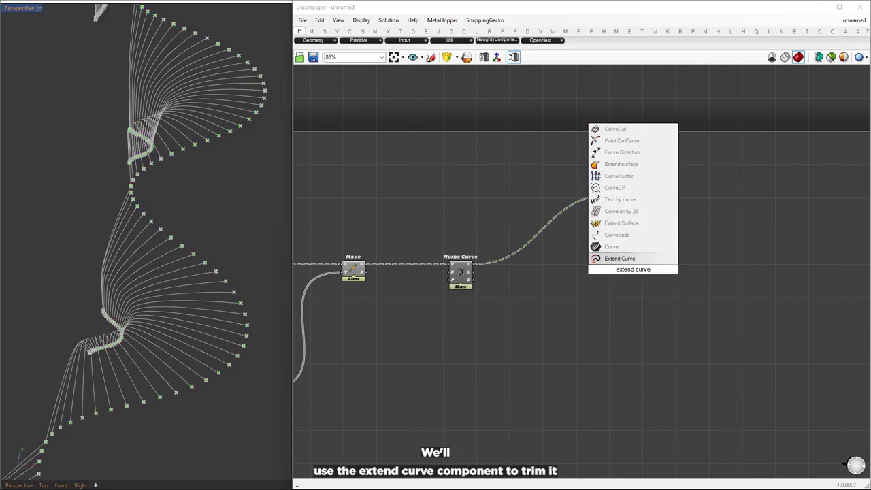
{"action": "key", "text": "Return"}
{"action": "left_click_drag", "start_coordinate": [475, 264], "coordinate": [622, 258]}
{"action": "left_click_drag", "start_coordinate": [633, 263], "coordinate": [680, 271]}
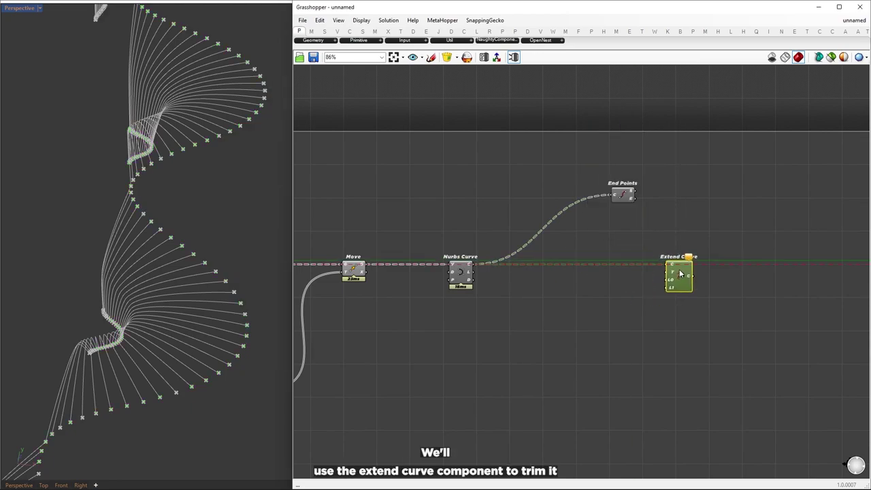
Supply Extend Curve with a start length of 0 and a 12.000 end-length slider, and attach a second End Points to its output.
{"action": "double_click", "coordinate": [550, 310]}
{"action": "type", "text": "neg"}
{"action": "key", "text": "Return"}
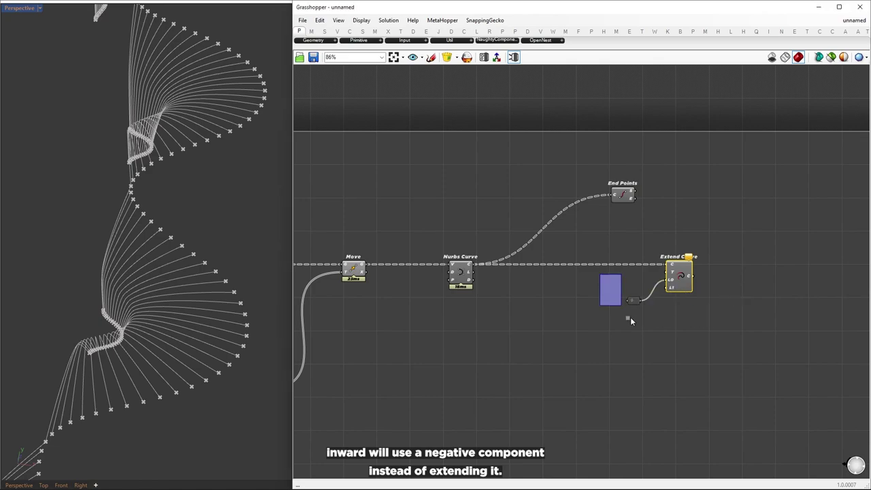
{"action": "left_click_drag", "start_coordinate": [633, 302], "coordinate": [667, 288]}
{"action": "double_click", "coordinate": [594, 312]}
{"action": "type", "text": "12.000"}
{"action": "key", "text": "Return"}
{"action": "left_click_drag", "start_coordinate": [622, 195], "coordinate": [645, 193]}
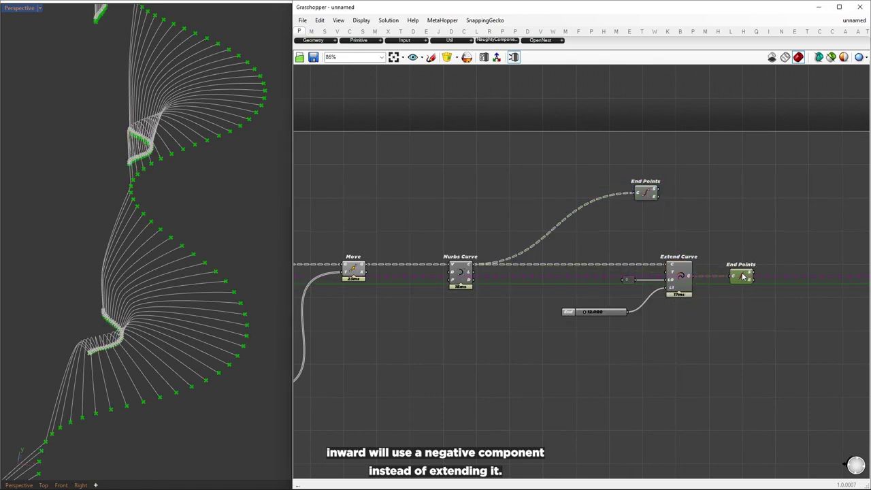
Swap the Extend Curve lengths so the slider drives the start and 0 the end, and set the slider to 43.834.
{"action": "scroll", "coordinate": [654, 281], "scroll_direction": "up", "scroll_amount": 4}
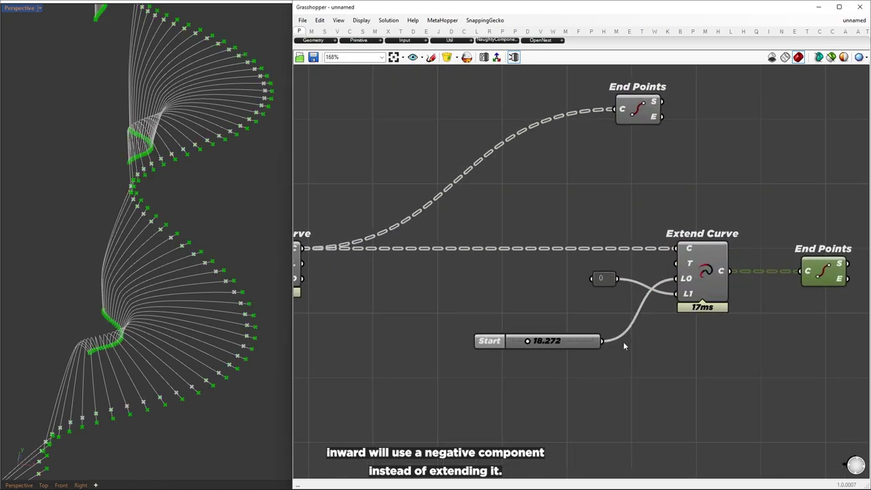
{"action": "left_click_drag", "start_coordinate": [528, 341], "coordinate": [549, 341]}
{"action": "left_click_drag", "start_coordinate": [582, 342], "coordinate": [525, 290]}
{"action": "scroll", "coordinate": [648, 352], "scroll_direction": "down", "scroll_amount": 2}
{"action": "left_click_drag", "start_coordinate": [611, 297], "coordinate": [619, 326]}
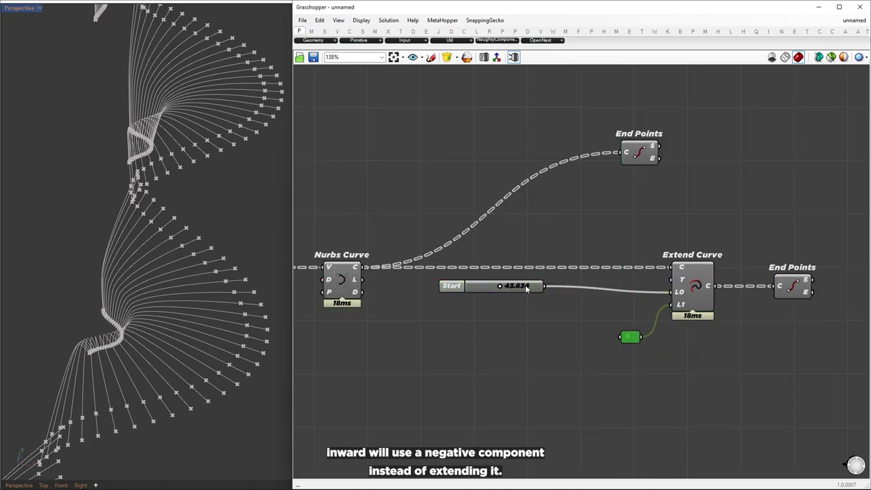
{"action": "left_click_drag", "start_coordinate": [526, 289], "coordinate": [504, 294]}
Insert a Negative component between the length slider and the start length input of Extend Curve.
{"action": "double_click", "coordinate": [536, 337]}
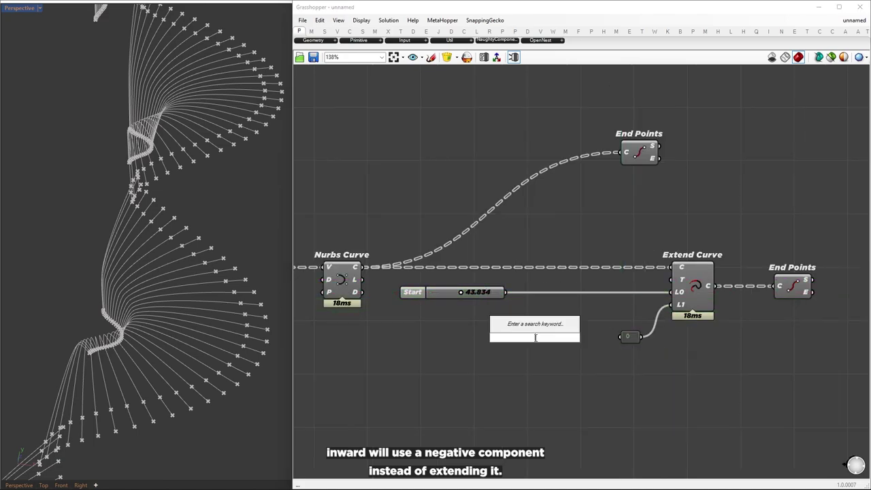
{"action": "type", "text": "negative"}
{"action": "key", "text": "Return"}
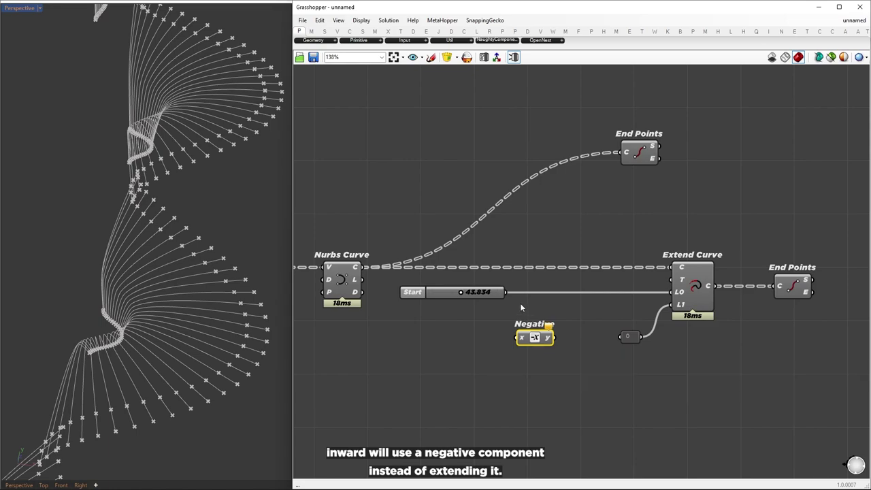
{"action": "left_click_drag", "start_coordinate": [506, 292], "coordinate": [679, 292]}
{"action": "left_click_drag", "start_coordinate": [535, 344], "coordinate": [578, 295]}
Hide all previews except Extend Curve and the upper End Points, and lower the slider feeding Negative.
{"action": "left_click", "coordinate": [689, 283]}
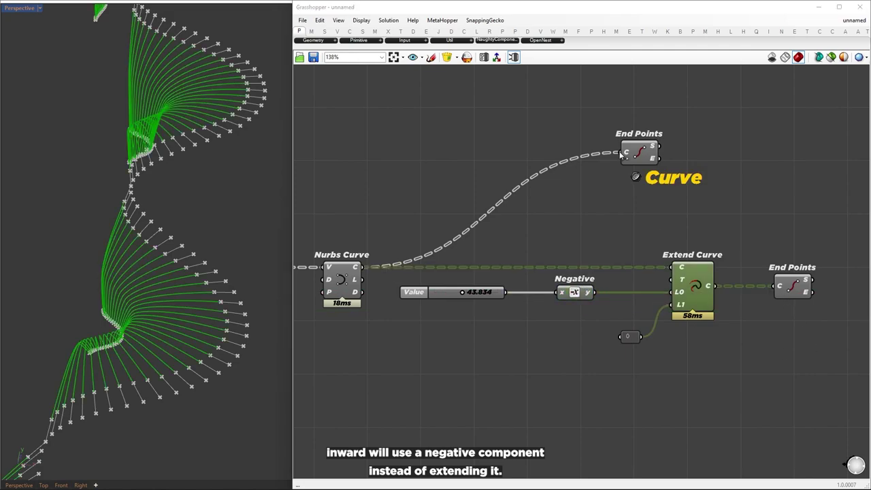
{"action": "left_click", "coordinate": [636, 151], "text": "shift"}
{"action": "key", "text": "ctrl+i"}
{"action": "middle_click", "coordinate": [747, 176]}
{"action": "left_click", "coordinate": [779, 145]}
{"action": "left_click", "coordinate": [694, 197]}
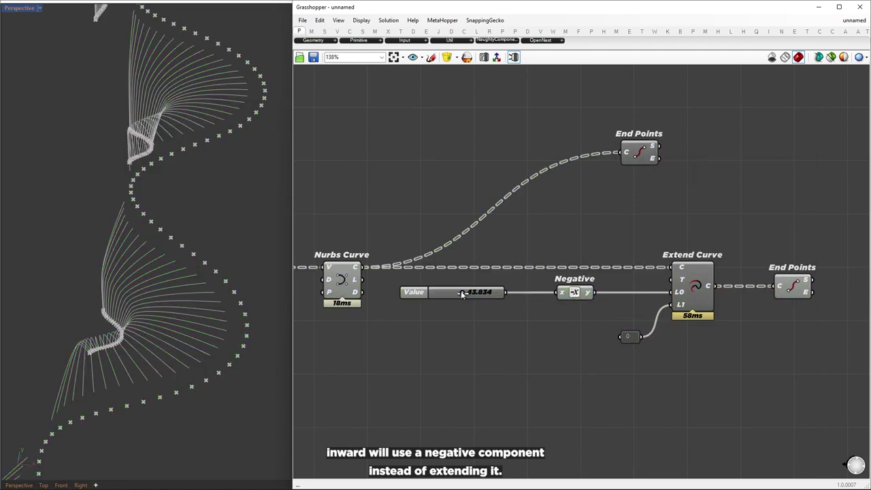
{"action": "mouse_move", "coordinate": [461, 293]}
{"action": "left_mouse_down"}
{"action": "mouse_move", "coordinate": [438, 296]}
{"action": "mouse_move", "coordinate": [479, 296]}
{"action": "mouse_move", "coordinate": [476, 303]}
{"action": "mouse_move", "coordinate": [449, 297]}
{"action": "left_mouse_up"}
Add a Point parameter and connect it to the start output of the upper End Points component.
{"action": "double_click", "coordinate": [585, 247]}
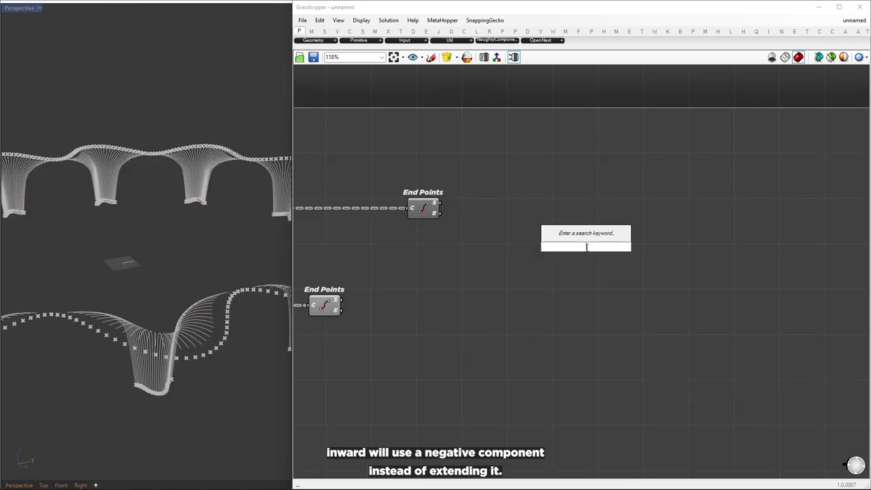
{"action": "type", "text": "poit"}
{"action": "key", "text": "Return"}
{"action": "left_click_drag", "start_coordinate": [440, 213], "coordinate": [572, 246]}
{"action": "left_click_drag", "start_coordinate": [585, 247], "coordinate": [578, 212]}
{"action": "left_click_drag", "start_coordinate": [441, 203], "coordinate": [565, 213]}
{"action": "left_click_drag", "start_coordinate": [578, 212], "coordinate": [538, 204]}
Connect a Param Viewer to the Point parameter and inspect the branch paths of its data tree.
{"action": "right_click_drag", "start_coordinate": [705, 224], "coordinate": [588, 230]}
{"action": "double_click", "coordinate": [606, 215]}
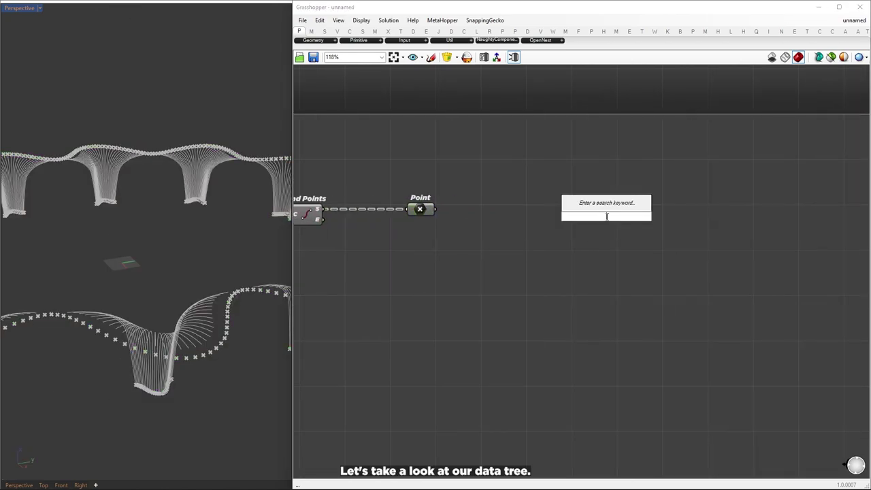
{"action": "type", "text": "param"}
{"action": "key", "text": "Return"}
{"action": "left_click_drag", "start_coordinate": [436, 209], "coordinate": [588, 368]}
{"action": "left_click_drag", "start_coordinate": [604, 283], "coordinate": [599, 213]}
{"action": "scroll", "coordinate": [722, 187], "scroll_direction": "up", "scroll_amount": 2}
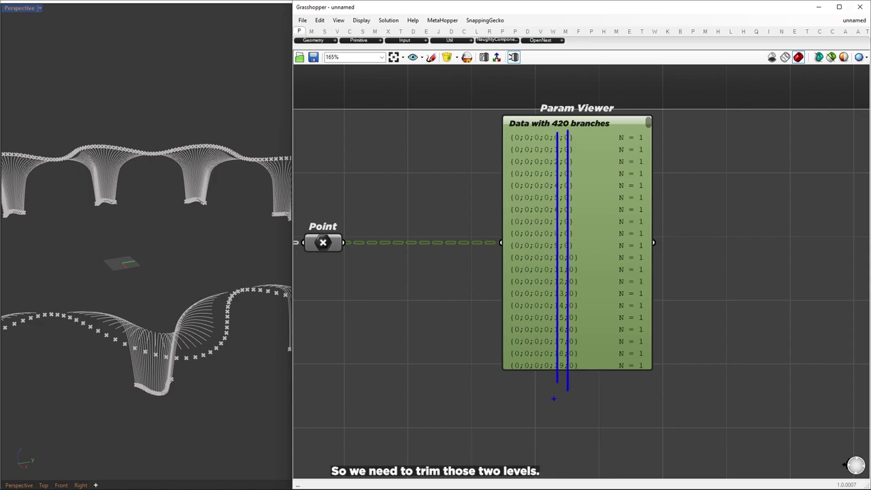
{"action": "key", "text": "Escape"}
Add a Trim Tree component between the Point parameter and the Param Viewer, and connect the points to its tree input.
{"action": "left_click_drag", "start_coordinate": [550, 266], "coordinate": [710, 266]}
{"action": "double_click", "coordinate": [488, 318]}
{"action": "type", "text": "trim tree"}
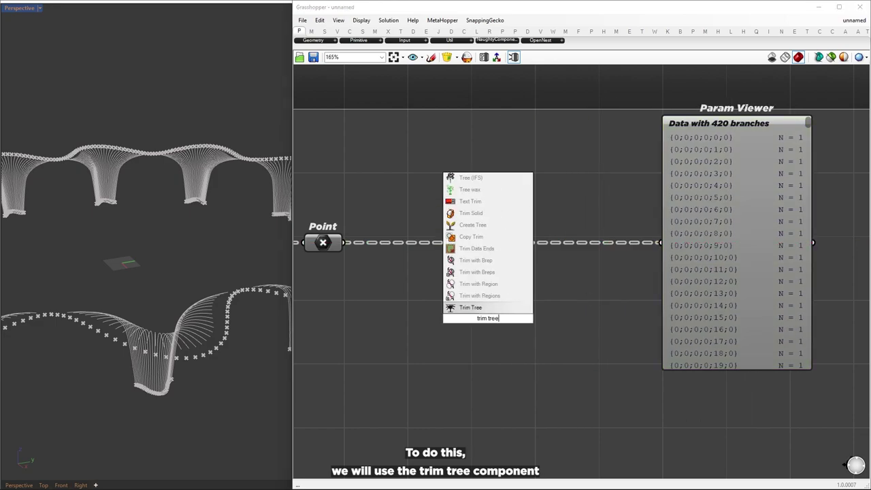
{"action": "key", "text": "Return"}
{"action": "left_click_drag", "start_coordinate": [345, 243], "coordinate": [467, 311]}
{"action": "left_click_drag", "start_coordinate": [483, 328], "coordinate": [551, 311]}
Set the Trim Tree depth with a slider at 2, and inspect the trimmed tree in the Param Viewer.
{"action": "double_click", "coordinate": [468, 331]}
{"action": "type", "text": "2"}
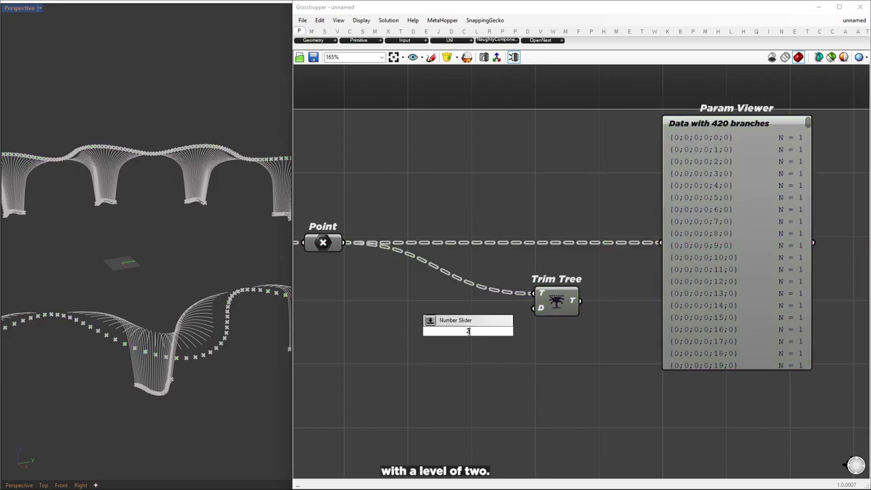
{"action": "key", "text": "Return"}
{"action": "left_click_drag", "start_coordinate": [422, 331], "coordinate": [370, 323]}
{"action": "mouse_move", "coordinate": [480, 323]}
{"action": "left_mouse_down"}
{"action": "mouse_move", "coordinate": [531, 312]}
{"action": "mouse_move", "coordinate": [662, 242]}
{"action": "left_mouse_up"}
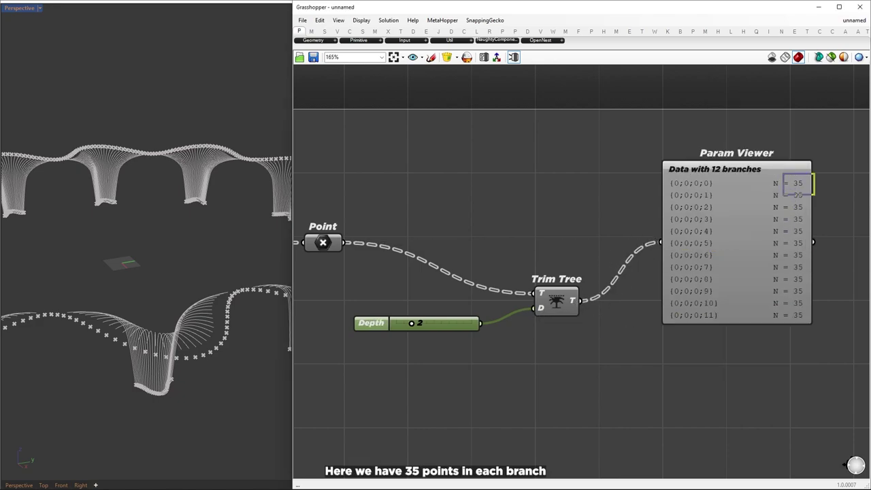
{"action": "left_click_drag", "start_coordinate": [782, 189], "coordinate": [819, 203], "text": "ctrl"}
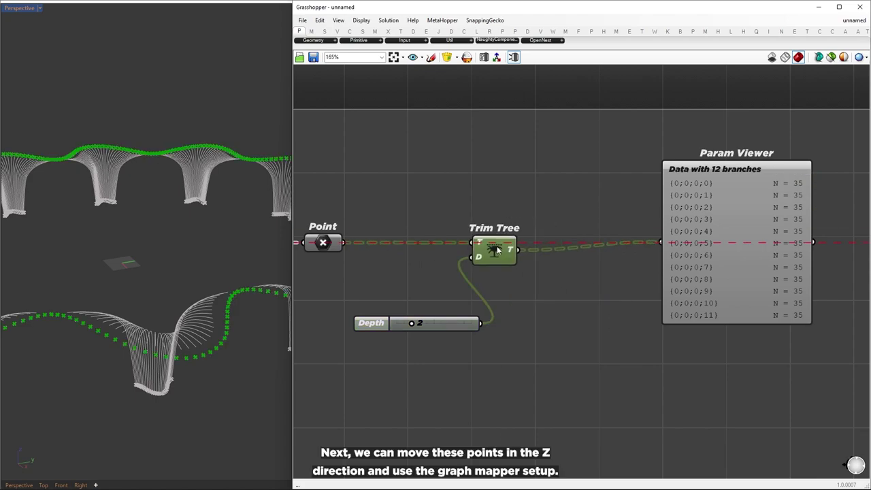
Remove the Param Viewer and add a Move component that takes the Trim Tree output as its geometry.
{"action": "left_click", "coordinate": [441, 298]}
{"action": "scroll", "coordinate": [441, 298], "scroll_direction": "down", "scroll_amount": 2}
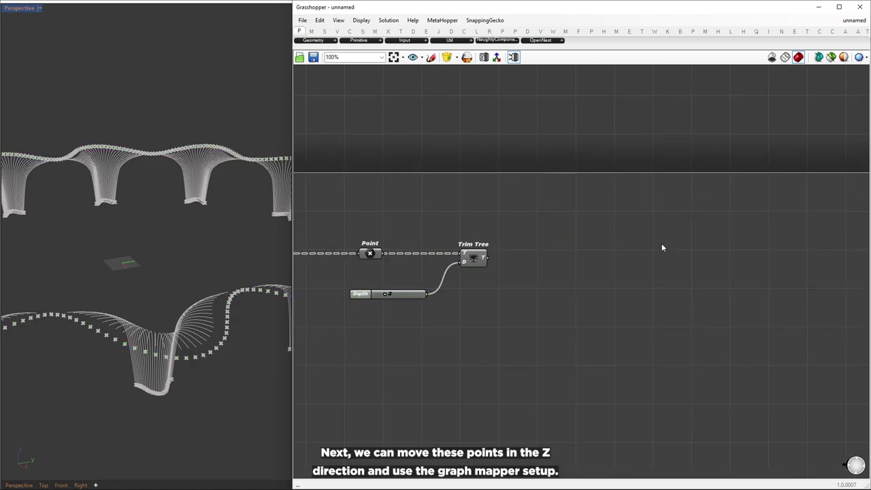
{"action": "double_click", "coordinate": [639, 254]}
{"action": "type", "text": "move"}
{"action": "left_click", "coordinate": [627, 240]}
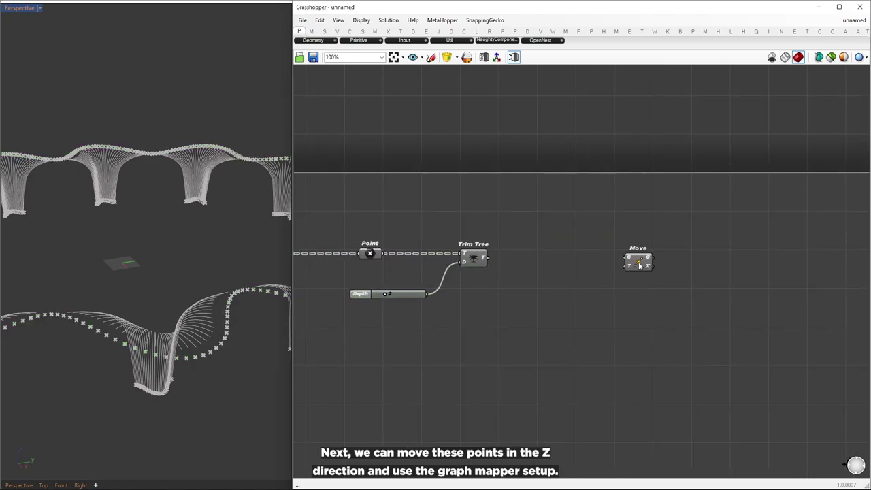
{"action": "left_click_drag", "start_coordinate": [488, 257], "coordinate": [627, 256]}
{"action": "left_click_drag", "start_coordinate": [637, 262], "coordinate": [830, 263]}
Connect a Unit Z vector to the motion input of Move, leaving room before it for more components.
{"action": "scroll", "coordinate": [619, 294], "scroll_direction": "down", "scroll_amount": 2}
{"action": "right_click_drag", "start_coordinate": [618, 294], "coordinate": [565, 286]}
{"action": "left_click_drag", "start_coordinate": [564, 286], "coordinate": [621, 286], "text": "alt"}
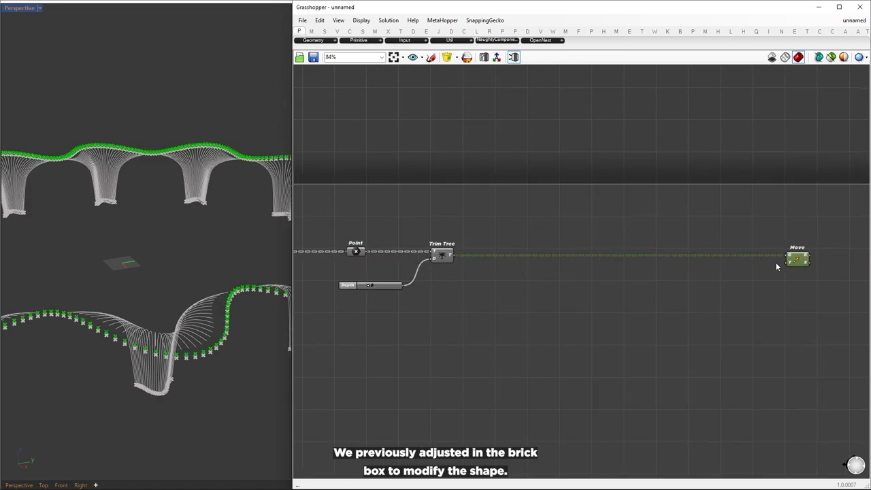
{"action": "left_click_drag", "start_coordinate": [786, 262], "coordinate": [734, 293]}
{"action": "left_click", "coordinate": [797, 309]}
{"action": "left_click_drag", "start_coordinate": [626, 308], "coordinate": [691, 309], "text": "alt"}
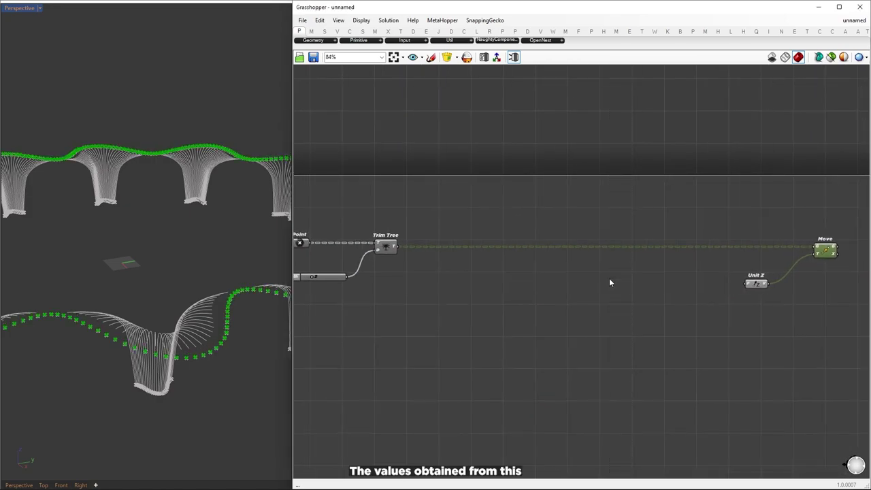
Insert the saved graph mapper setup, feed its Remap Numbers result into Unit Z, and check the Range output.
{"action": "left_click", "coordinate": [449, 57]}
{"action": "mouse_move", "coordinate": [476, 89]}
{"action": "left_click", "coordinate": [555, 91]}
{"action": "left_click_drag", "start_coordinate": [593, 324], "coordinate": [526, 296]}
{"action": "right_click_drag", "start_coordinate": [418, 345], "coordinate": [578, 283]}
{"action": "mouse_move", "coordinate": [590, 270]}
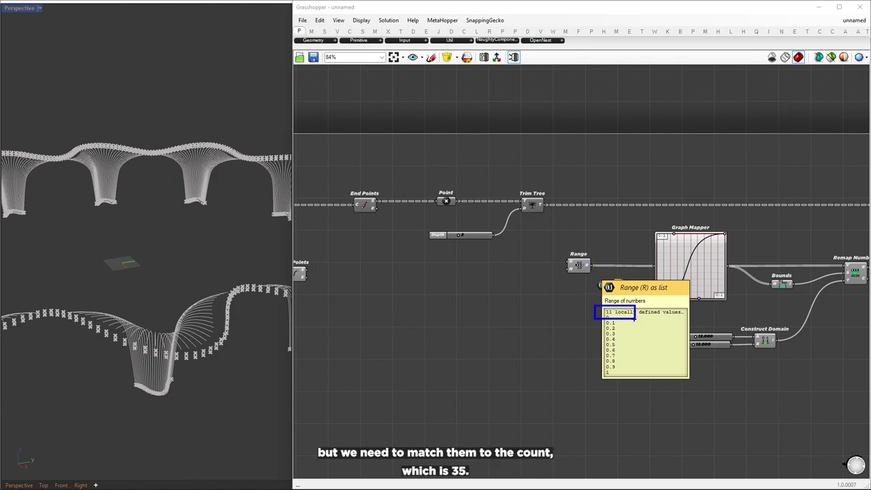
Connect the points-per-wave slider set to 34 at the start of the definition to the Range's steps input.
{"action": "scroll", "coordinate": [506, 273], "scroll_direction": "down", "scroll_amount": 4}
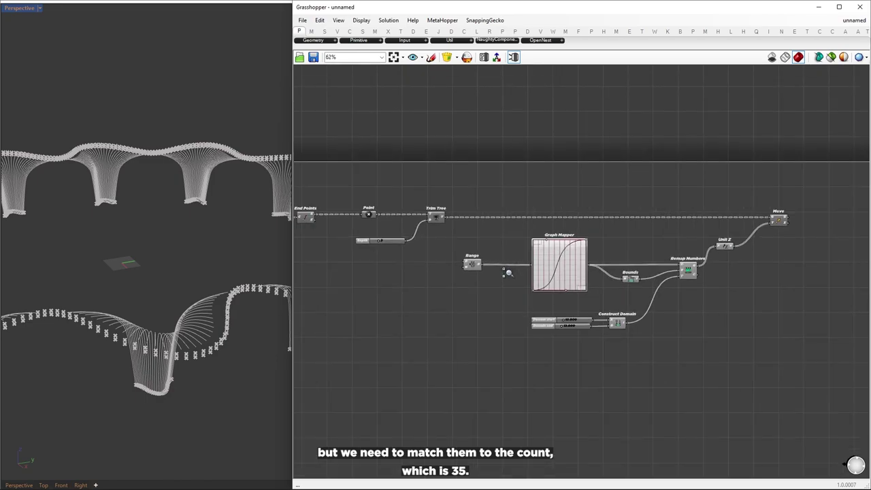
{"action": "right_click_drag", "start_coordinate": [415, 306], "coordinate": [705, 288]}
{"action": "scroll", "coordinate": [696, 282], "scroll_direction": "down", "scroll_amount": 4}
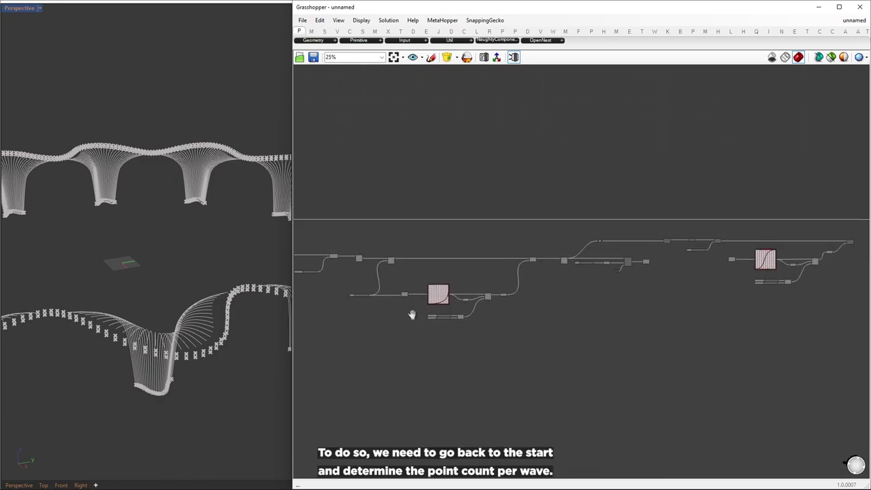
{"action": "right_click_drag", "start_coordinate": [412, 315], "coordinate": [631, 284]}
{"action": "right_click_drag", "start_coordinate": [413, 283], "coordinate": [502, 204]}
{"action": "scroll", "coordinate": [500, 201], "scroll_direction": "up", "scroll_amount": 1}
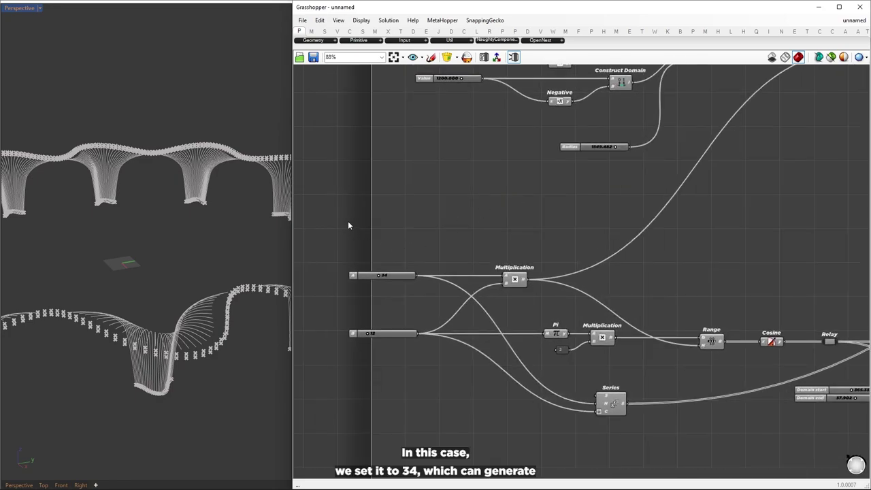
{"action": "scroll", "coordinate": [392, 228], "scroll_direction": "up", "scroll_amount": 1}
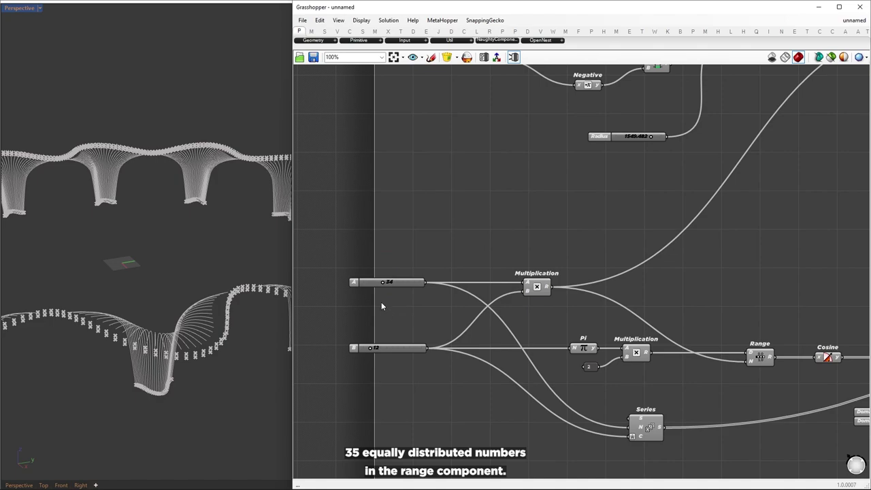
{"action": "scroll", "coordinate": [344, 297], "scroll_direction": "down", "scroll_amount": 3}
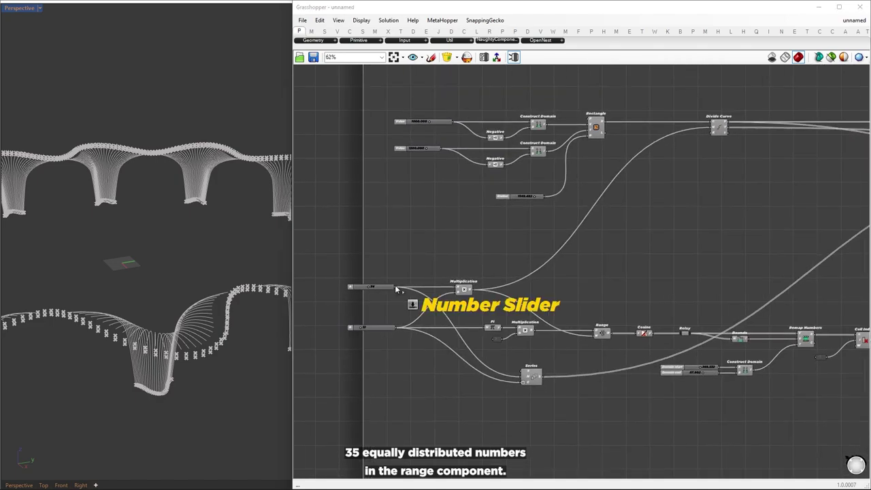
{"action": "left_click_drag", "start_coordinate": [395, 287], "coordinate": [732, 249]}
{"action": "scroll", "coordinate": [331, 295], "scroll_direction": "down", "scroll_amount": 5}
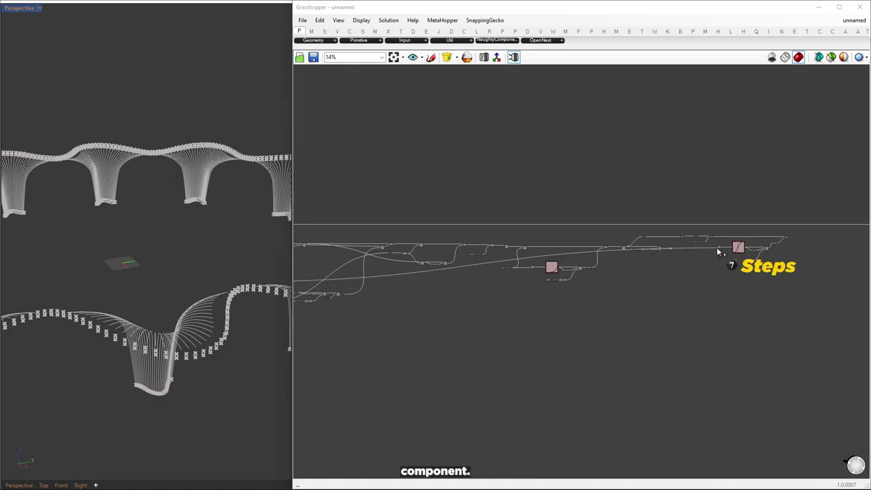
Insert relays on the long wire feeding the Range and reroute it below the other components.
{"action": "double_click", "coordinate": [421, 271]}
{"action": "left_click_drag", "start_coordinate": [420, 271], "coordinate": [331, 330]}
{"action": "double_click", "coordinate": [434, 327]}
{"action": "left_click_drag", "start_coordinate": [434, 327], "coordinate": [574, 333]}
{"action": "scroll", "coordinate": [556, 295], "scroll_direction": "up", "scroll_amount": 5}
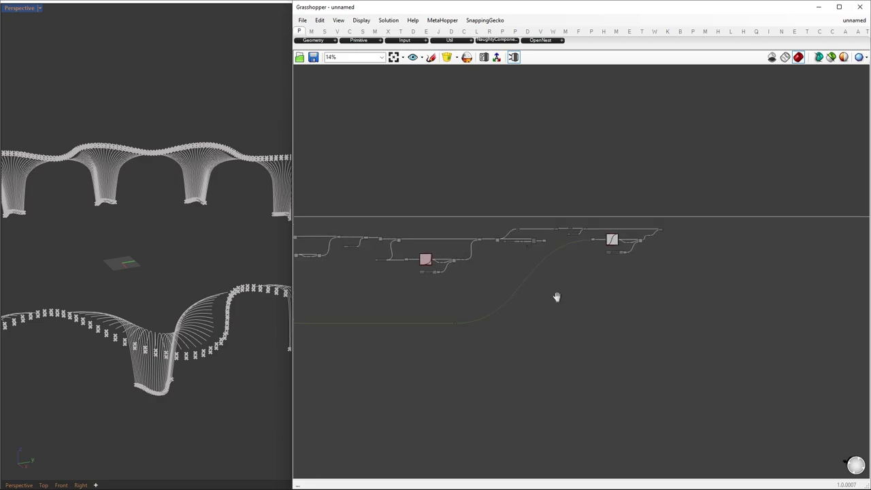
{"action": "right_click_drag", "start_coordinate": [462, 319], "coordinate": [378, 325]}
{"action": "left_click_drag", "start_coordinate": [360, 285], "coordinate": [385, 339]}
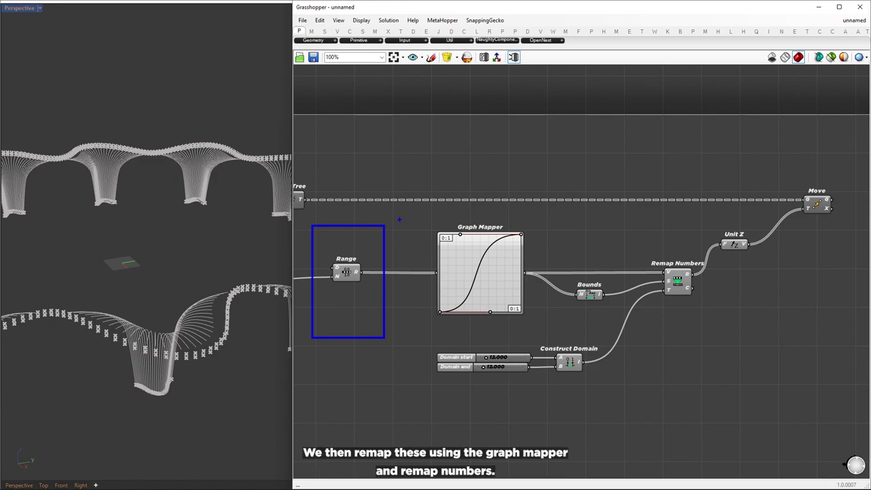
{"action": "left_click_drag", "start_coordinate": [454, 250], "coordinate": [566, 328]}
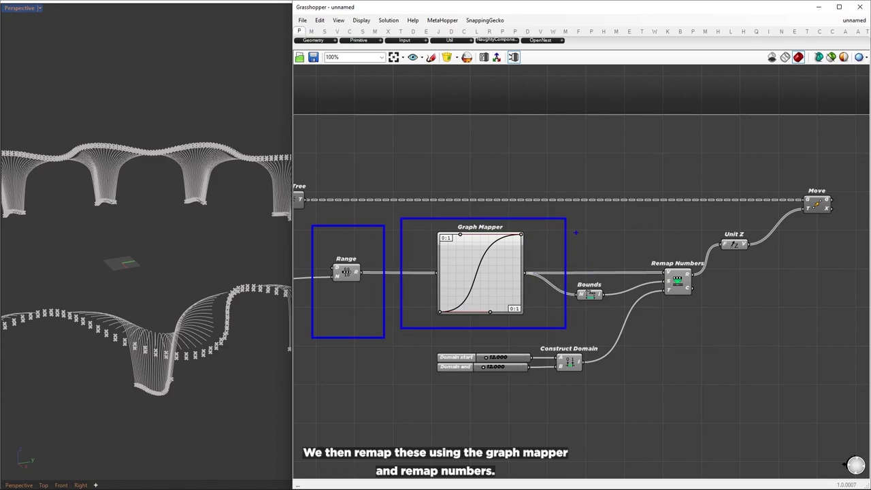
{"action": "left_click_drag", "start_coordinate": [585, 215], "coordinate": [684, 326]}
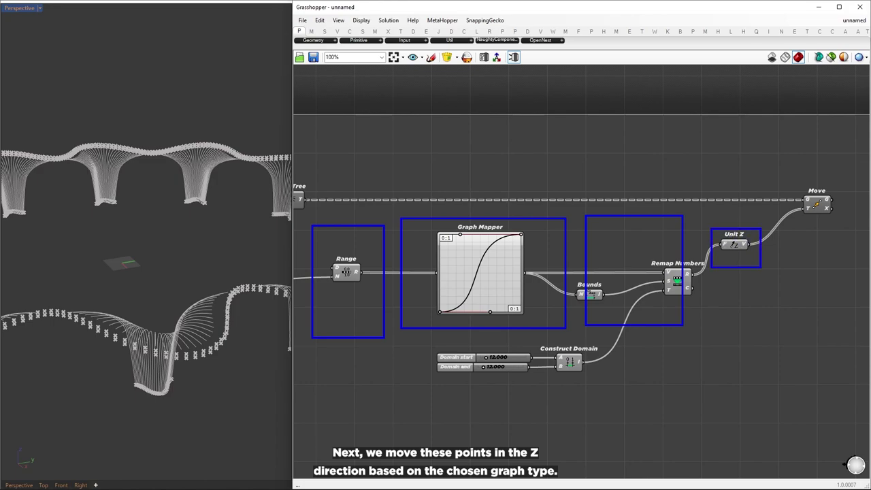
{"action": "key", "text": "Escape"}
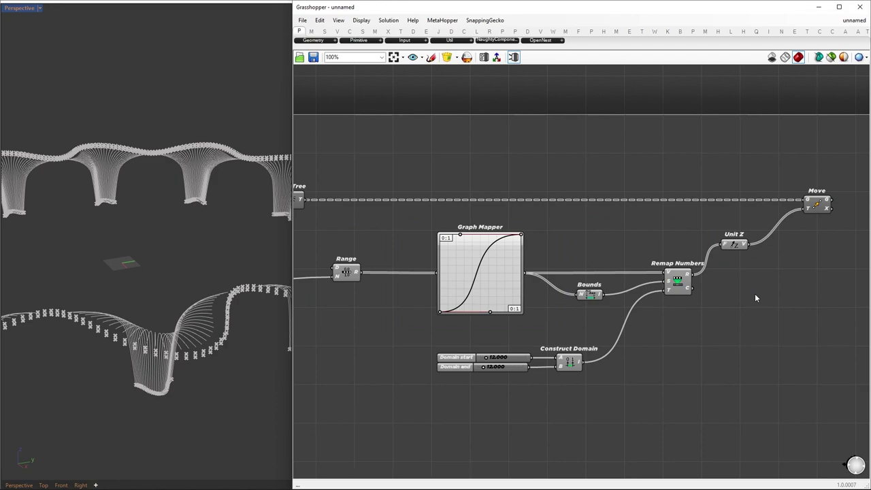
Change the new Graph Mapper's graph type to Gaussian.
{"action": "right_click", "coordinate": [458, 267]}
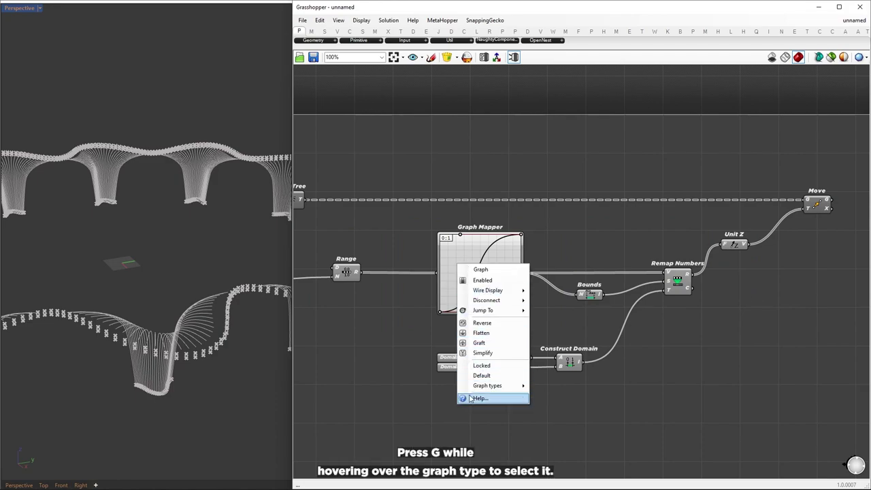
{"action": "mouse_move", "coordinate": [487, 387]}
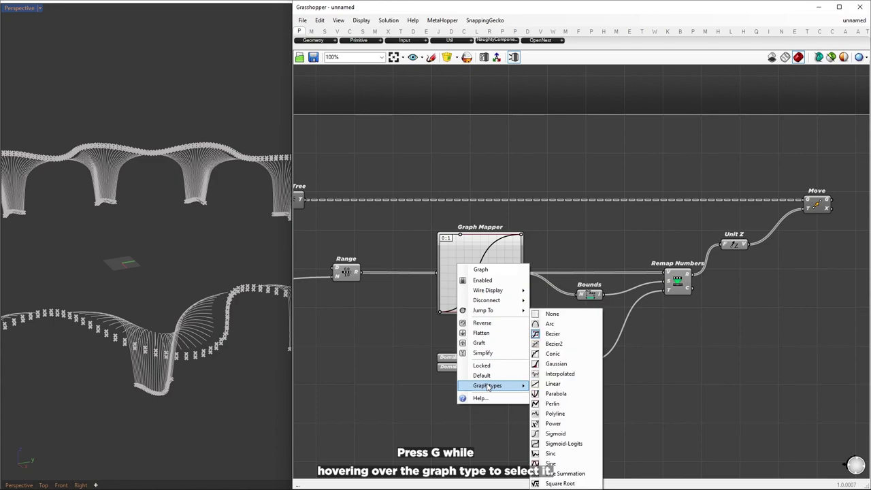
{"action": "key", "text": "g"}
Widen the Gaussian curve and set the remap domain to start at 11.731 and end at 40.133.
{"action": "scroll", "coordinate": [483, 293], "scroll_direction": "up", "scroll_amount": 3}
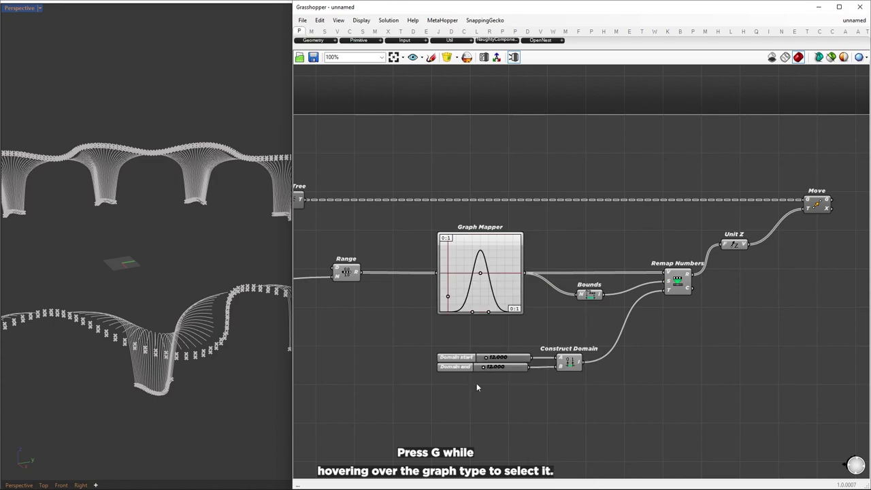
{"action": "left_click_drag", "start_coordinate": [486, 394], "coordinate": [502, 410]}
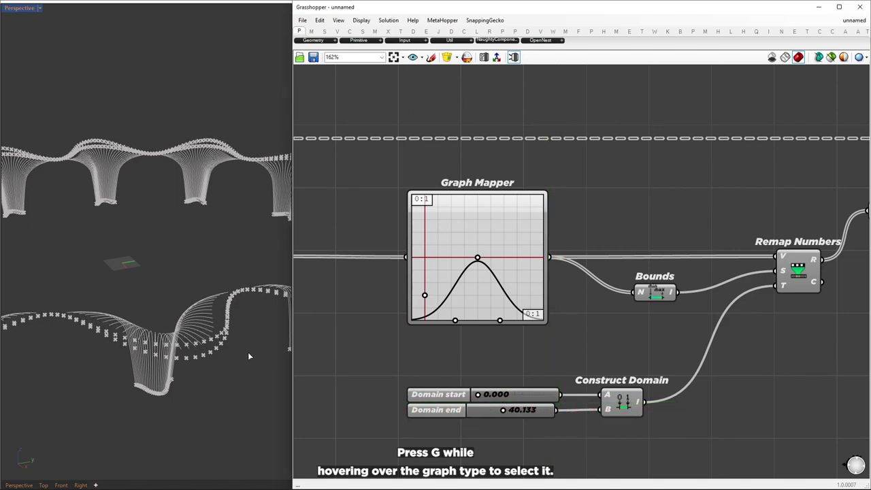
{"action": "scroll", "coordinate": [502, 410], "scroll_direction": "up", "scroll_amount": 4}
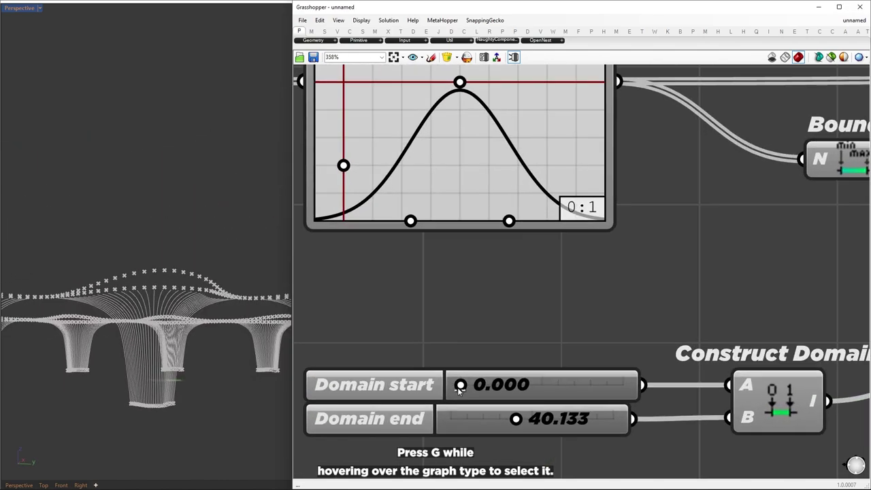
{"action": "left_click_drag", "start_coordinate": [461, 384], "coordinate": [494, 383]}
{"action": "scroll", "coordinate": [490, 383], "scroll_direction": "down", "scroll_amount": 3}
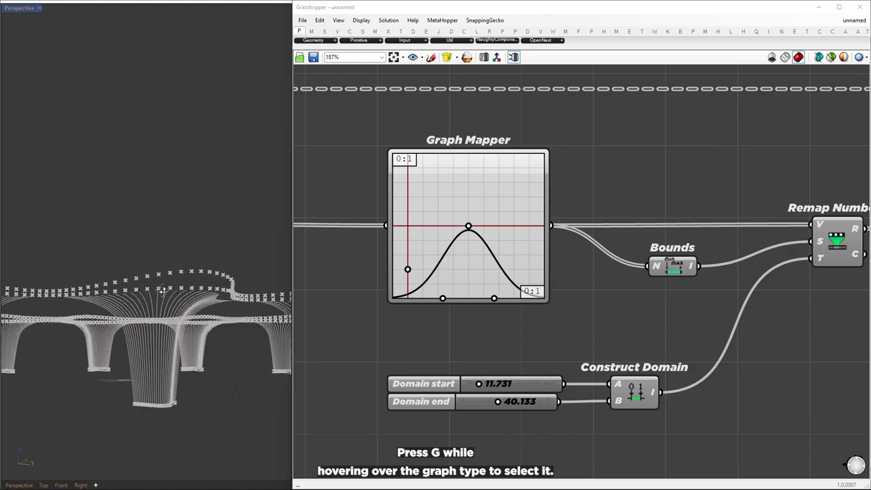
{"action": "scroll", "coordinate": [458, 428], "scroll_direction": "down", "scroll_amount": 5}
{"action": "scroll", "coordinate": [463, 408], "scroll_direction": "up", "scroll_amount": 3}
{"action": "right_click_drag", "start_coordinate": [469, 368], "coordinate": [463, 391]}
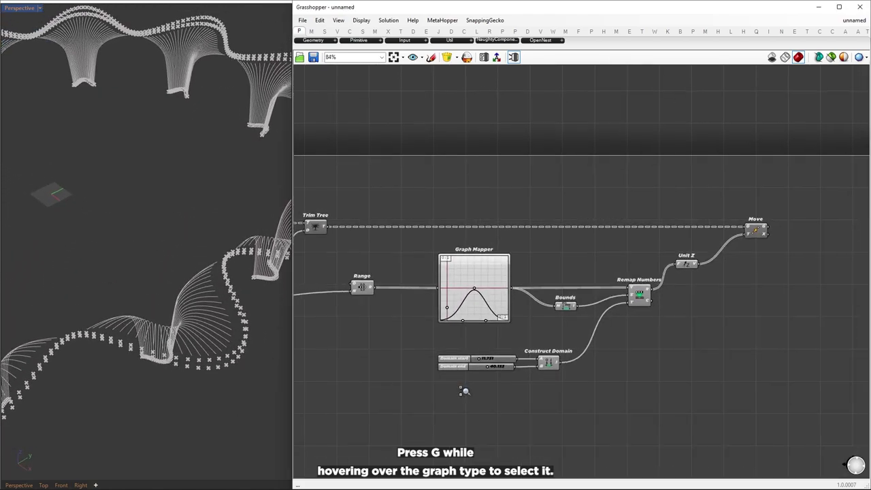
Hide the preview of the upper End Points component and show the preview of the lower End Points.
{"action": "right_click_drag", "start_coordinate": [439, 171], "coordinate": [710, 159]}
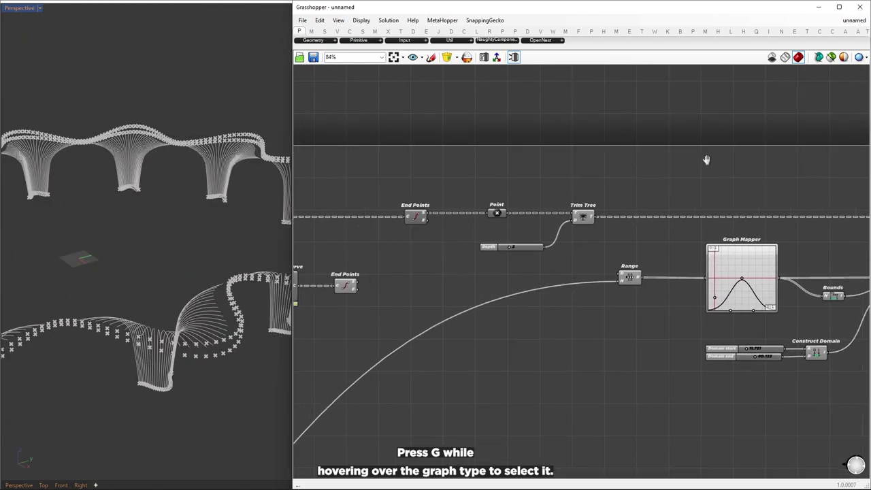
{"action": "left_click", "coordinate": [419, 215]}
{"action": "middle_click", "coordinate": [396, 143]}
{"action": "left_click", "coordinate": [421, 115]}
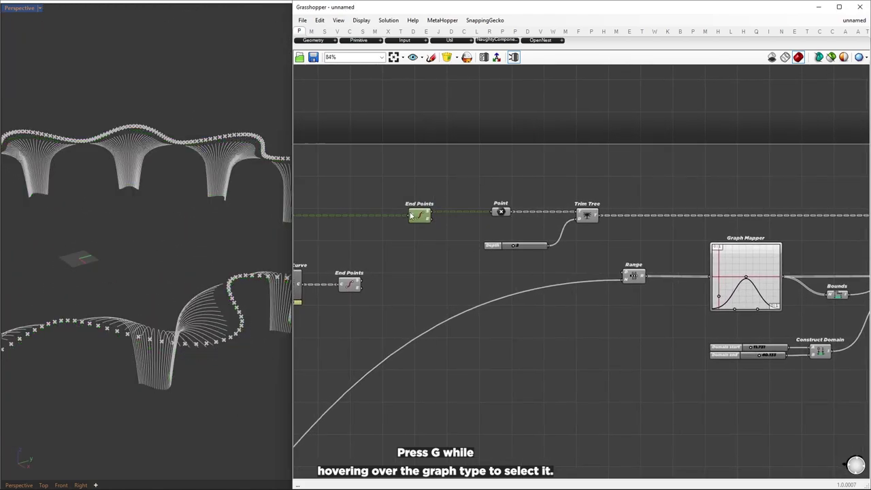
{"action": "left_click", "coordinate": [348, 279]}
{"action": "middle_click", "coordinate": [349, 279]}
{"action": "left_click", "coordinate": [368, 264]}
Place the End Points component of the extended curves above the Move component, and compare both point sets in the viewport.
{"action": "right_click_drag", "start_coordinate": [218, 333], "coordinate": [274, 292]}
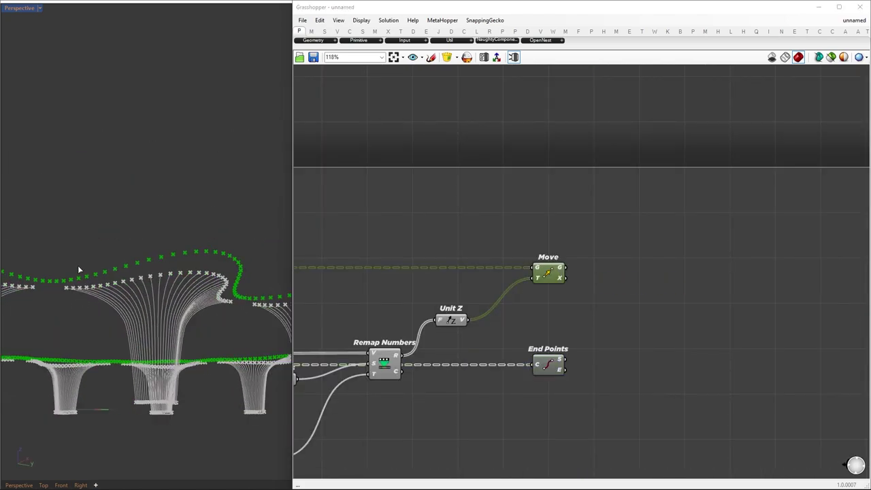
{"action": "scroll", "coordinate": [78, 266], "scroll_direction": "up", "scroll_amount": 5}
{"action": "right_click_drag", "start_coordinate": [83, 227], "coordinate": [113, 311]}
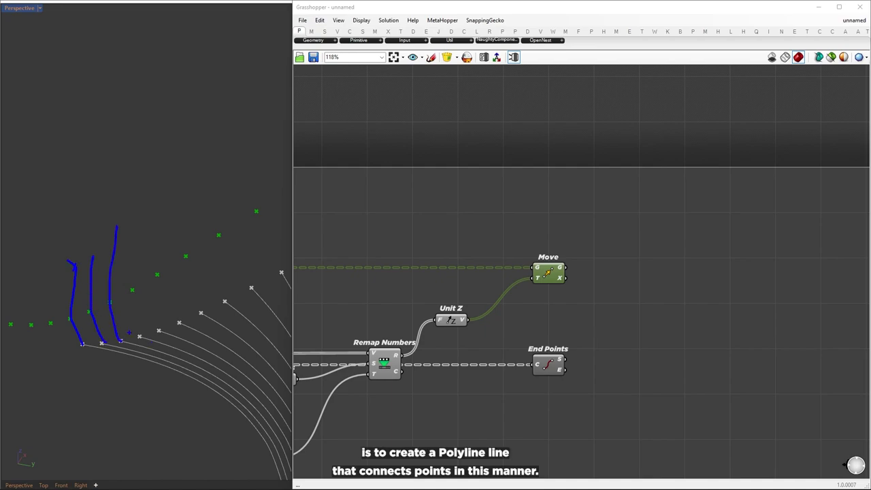
{"action": "key", "text": "Escape"}
{"action": "mouse_move", "coordinate": [488, 358]}
{"action": "right_mouse_down"}
{"action": "mouse_move", "coordinate": [554, 207]}
{"action": "mouse_move", "coordinate": [590, 187]}
{"action": "right_mouse_up"}
{"action": "scroll", "coordinate": [591, 241], "scroll_direction": "down", "scroll_amount": 2}
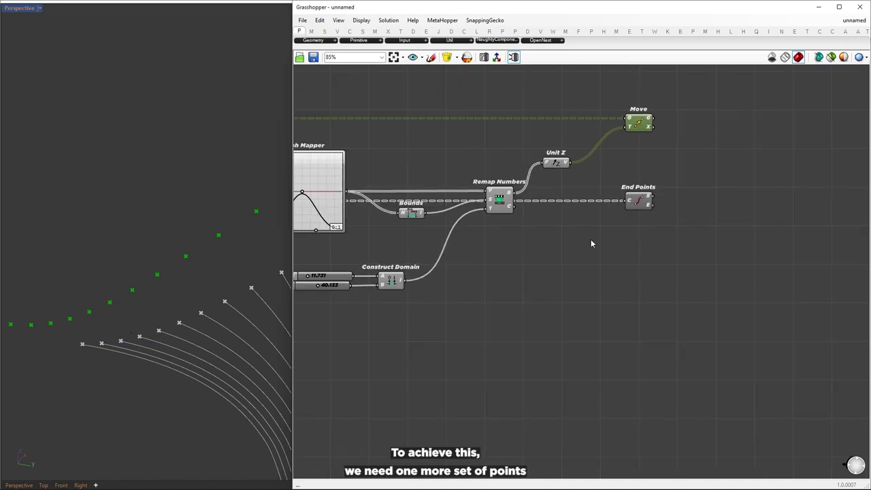
{"action": "scroll", "coordinate": [591, 244], "scroll_direction": "down", "scroll_amount": 1}
{"action": "left_click_drag", "start_coordinate": [631, 204], "coordinate": [633, 87]}
{"action": "left_click", "coordinate": [633, 140]}
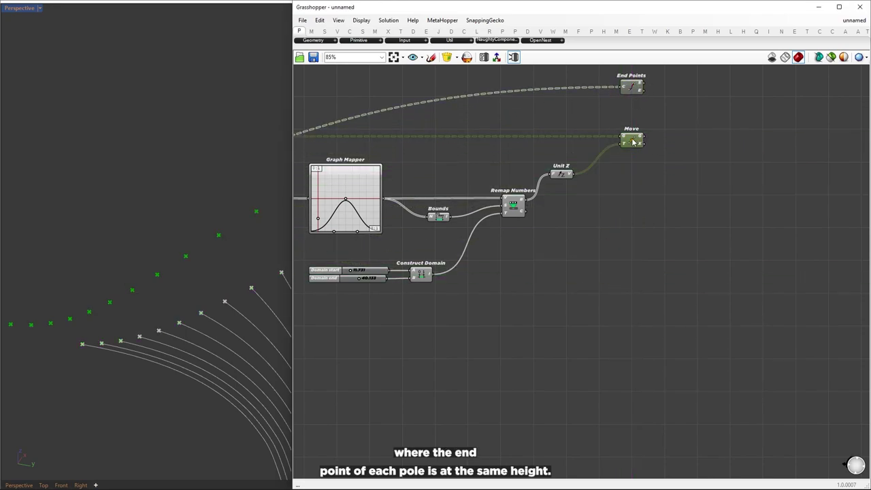
Add a second Move component below the existing one.
{"action": "double_click", "coordinate": [648, 205]}
{"action": "type", "text": "mov"}
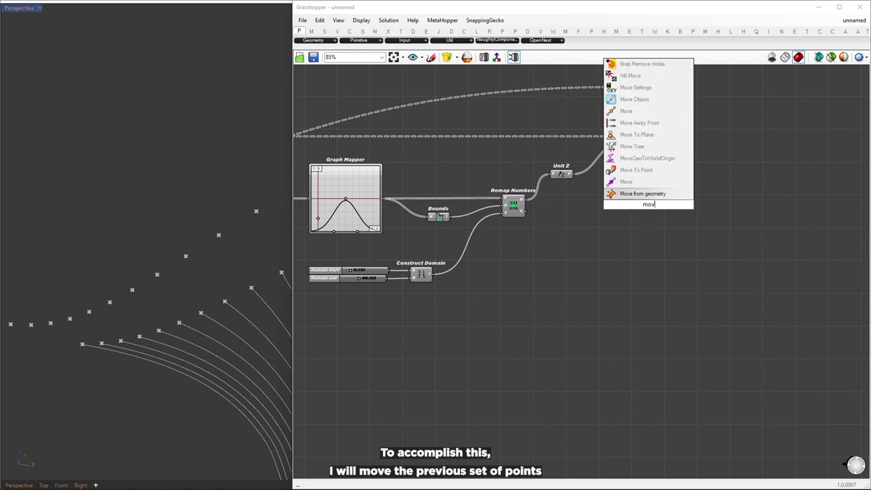
{"action": "key", "text": "Up"}
{"action": "key", "text": "Return"}
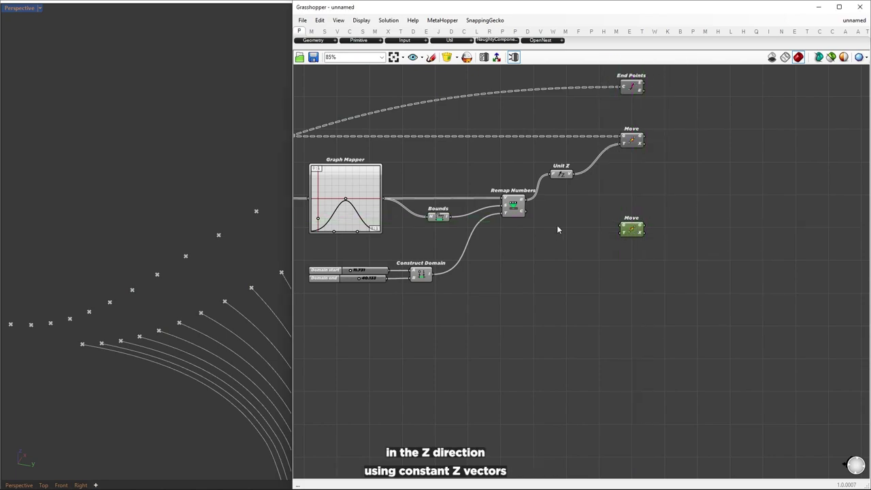
Feed the Trim Tree output into the geometry input of the second Move through a relay.
{"action": "scroll", "coordinate": [559, 230], "scroll_direction": "down", "scroll_amount": 1}
{"action": "right_click_drag", "start_coordinate": [530, 233], "coordinate": [589, 237]}
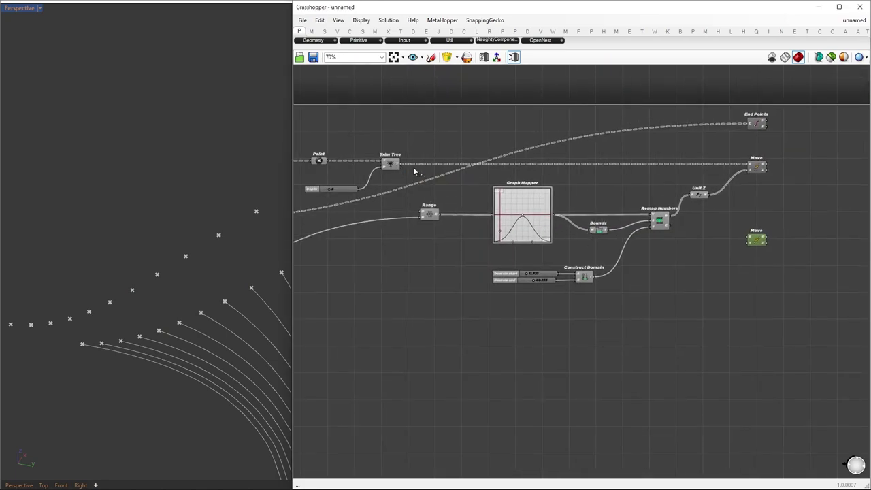
{"action": "double_click", "coordinate": [701, 240]}
{"action": "left_click_drag", "start_coordinate": [701, 239], "coordinate": [603, 181]}
{"action": "scroll", "coordinate": [777, 220], "scroll_direction": "up", "scroll_amount": 2}
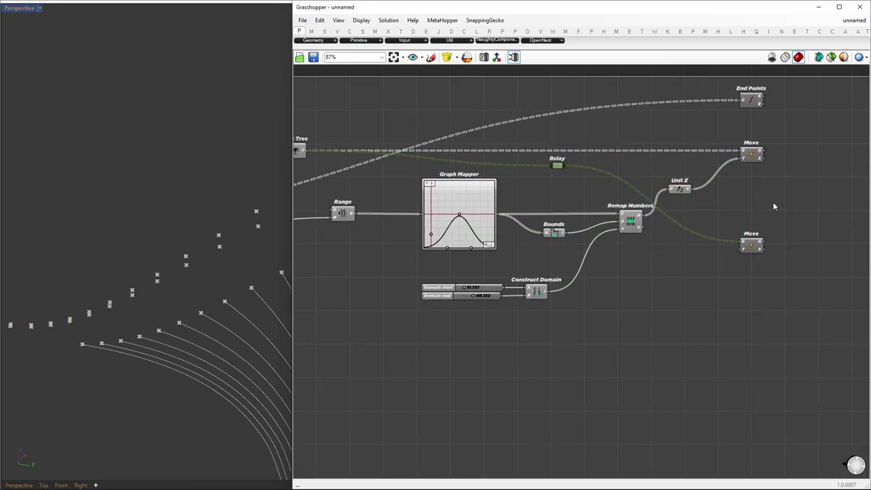
Drive the second Move's translation with a Unit Z whose factor comes from a new Addition component.
{"action": "left_click_drag", "start_coordinate": [743, 249], "coordinate": [610, 344]}
{"action": "left_click", "coordinate": [733, 352]}
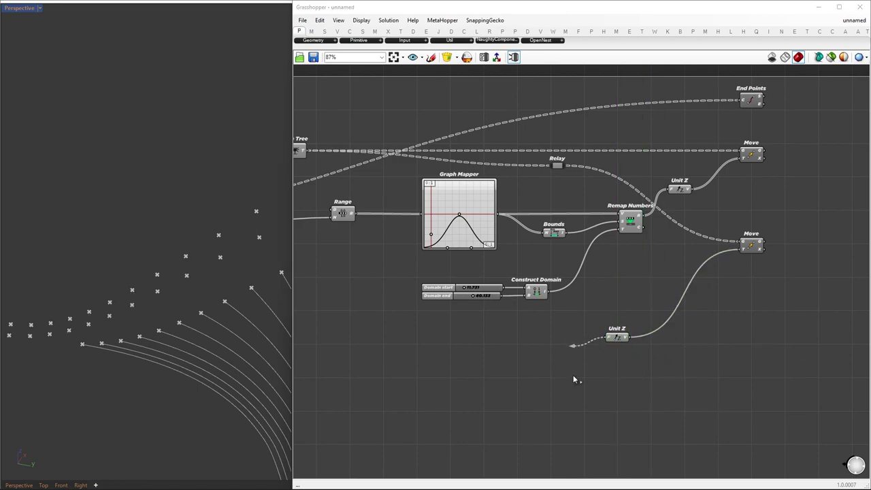
{"action": "left_click", "coordinate": [593, 370]}
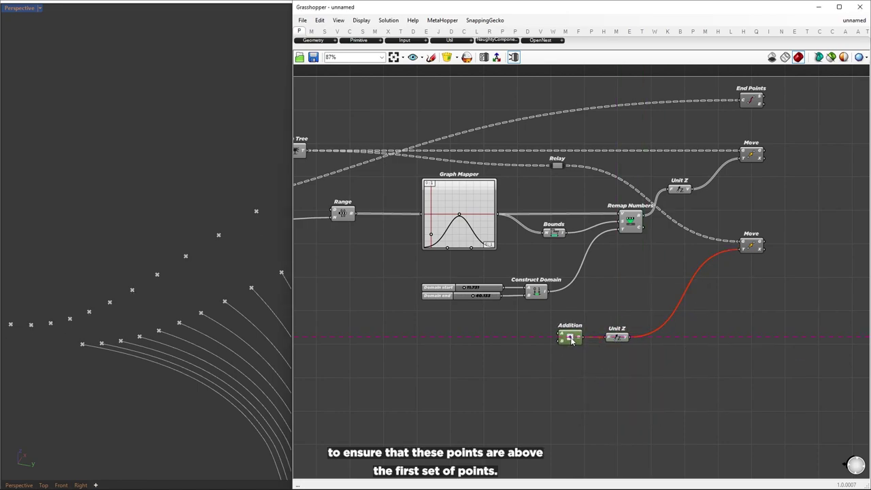
Feed the Domain end slider into the Addition's A input and a new slider set to 12 into its B input.
{"action": "left_click_drag", "start_coordinate": [503, 295], "coordinate": [562, 333]}
{"action": "double_click", "coordinate": [463, 339]}
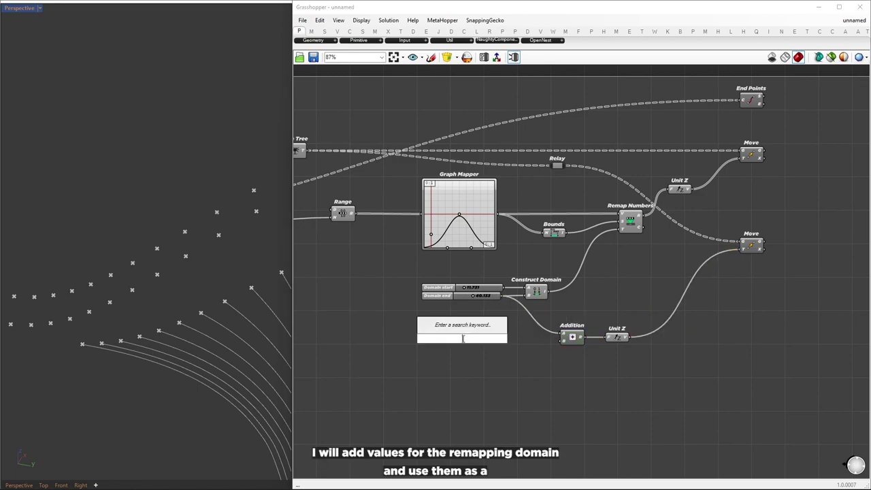
{"action": "type", "text": "12"}
{"action": "key", "text": "Return"}
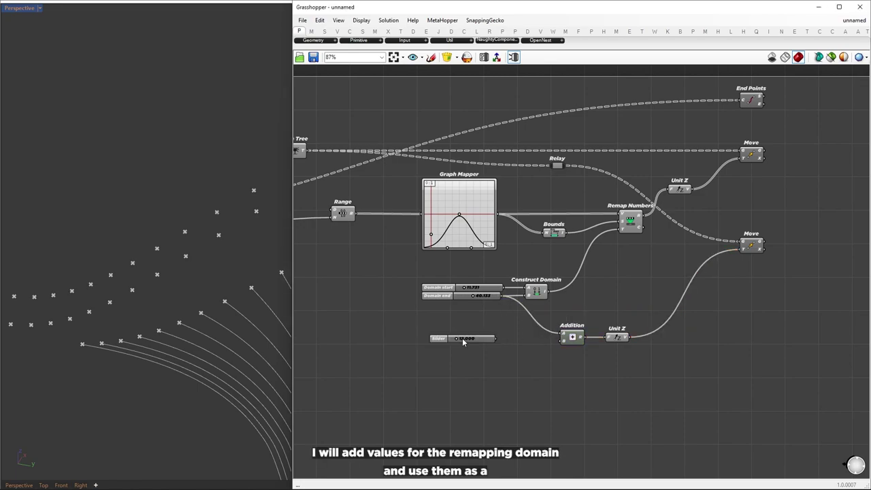
{"action": "left_click_drag", "start_coordinate": [496, 338], "coordinate": [539, 345]}
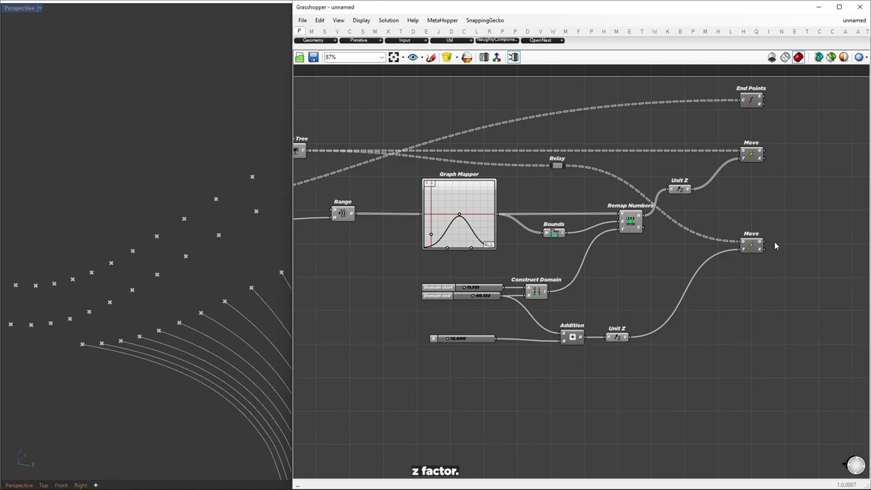
Examine the End Points and both Move outputs in the viewport, selecting them together and then one at a time.
{"action": "right_click_drag", "start_coordinate": [774, 246], "coordinate": [573, 328]}
{"action": "left_click_drag", "start_coordinate": [651, 380], "coordinate": [540, 158]}
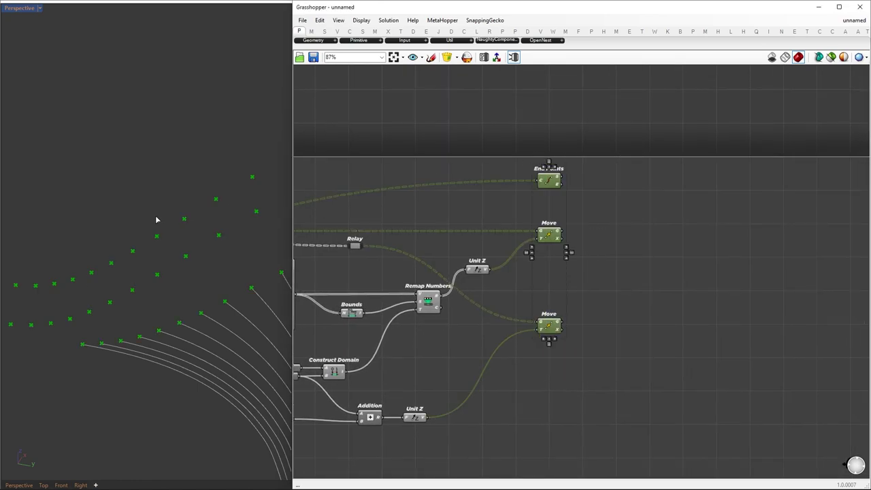
{"action": "right_click_drag", "start_coordinate": [156, 220], "coordinate": [103, 252]}
{"action": "scroll", "coordinate": [674, 249], "scroll_direction": "up", "scroll_amount": 2}
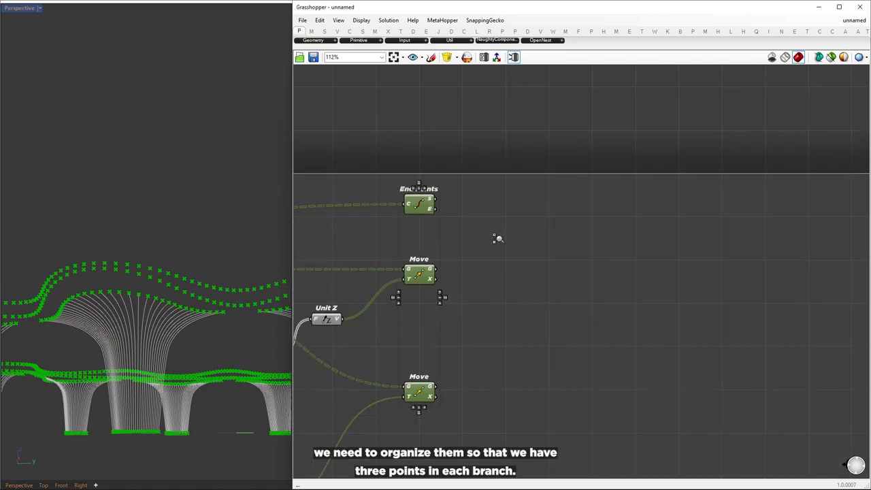
{"action": "left_click", "coordinate": [488, 234]}
{"action": "left_click", "coordinate": [422, 206]}
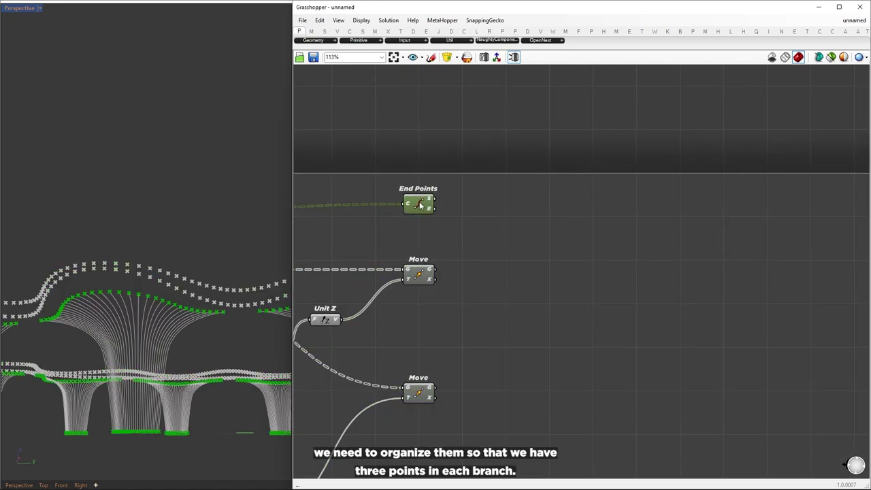
{"action": "left_click", "coordinate": [420, 274]}
{"action": "left_click", "coordinate": [420, 397]}
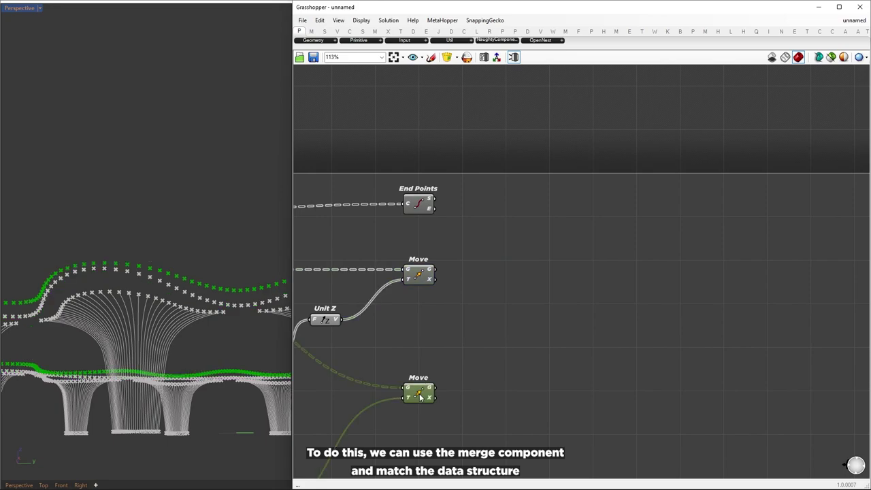
Add a Merge component and feed it the End Points start points, the first Move's geometry and the second Move's geometry as D1, D2 and D3.
{"action": "double_click", "coordinate": [639, 273]}
{"action": "type", "text": "merge"}
{"action": "key", "text": "Return"}
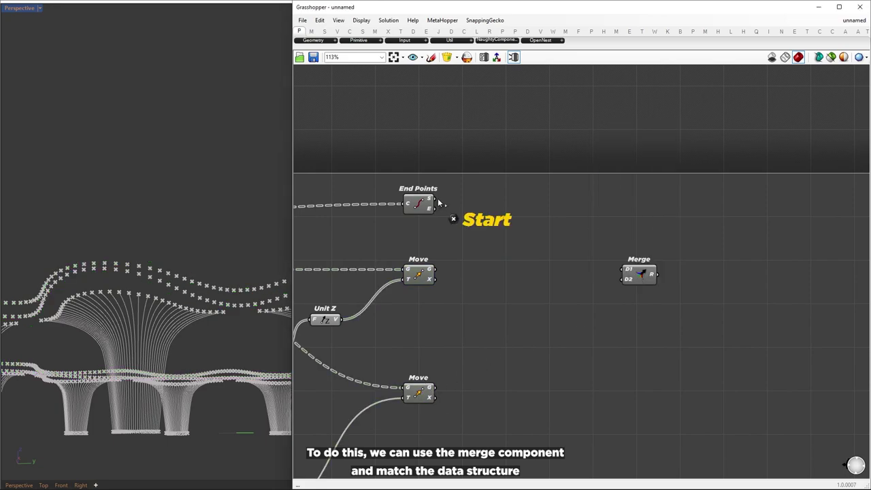
{"action": "left_click_drag", "start_coordinate": [436, 199], "coordinate": [618, 266]}
{"action": "left_click_drag", "start_coordinate": [435, 269], "coordinate": [624, 281]}
{"action": "left_click_drag", "start_coordinate": [435, 388], "coordinate": [605, 322]}
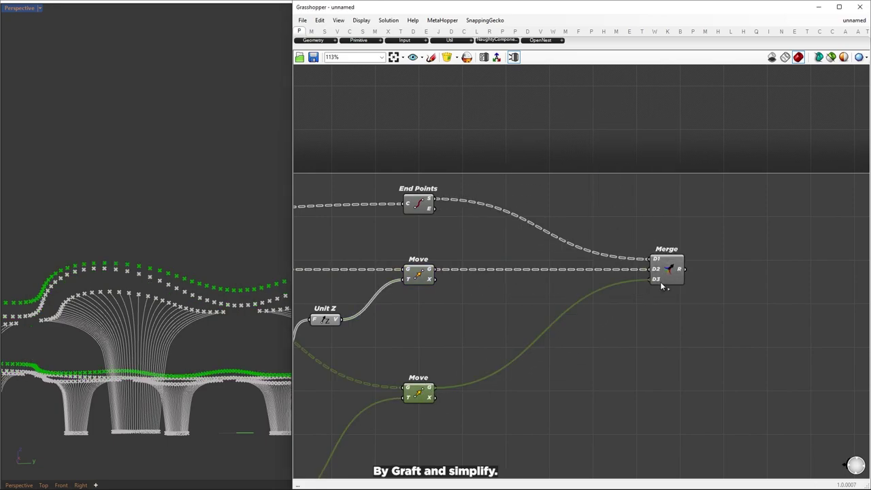
Graft the D1, D2 and D3 inputs of the Merge component.
{"action": "left_click_drag", "start_coordinate": [661, 287], "coordinate": [659, 280]}
{"action": "right_click", "coordinate": [663, 279]}
{"action": "left_click", "coordinate": [684, 370]}
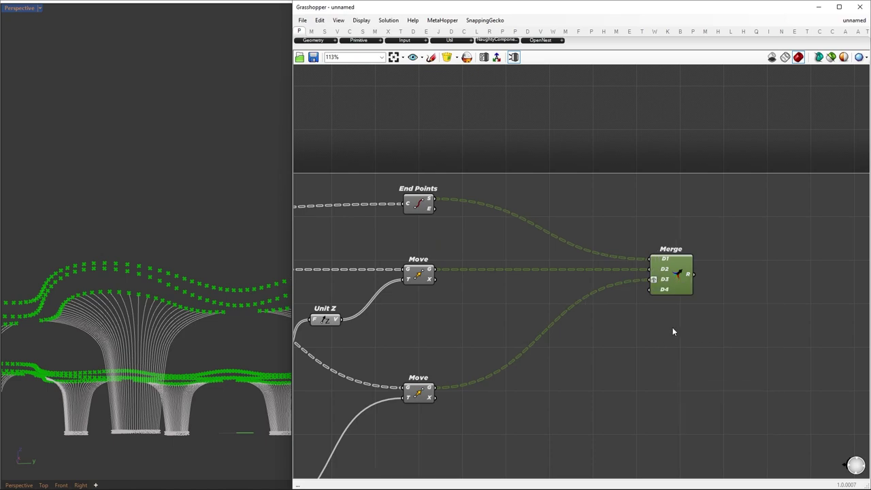
{"action": "right_click", "coordinate": [656, 269]}
{"action": "left_click", "coordinate": [678, 358]}
{"action": "right_click", "coordinate": [652, 260]}
{"action": "left_click", "coordinate": [676, 350]}
Simplify the D1, D2 and D3 inputs of the Merge component.
{"action": "right_click", "coordinate": [666, 261]}
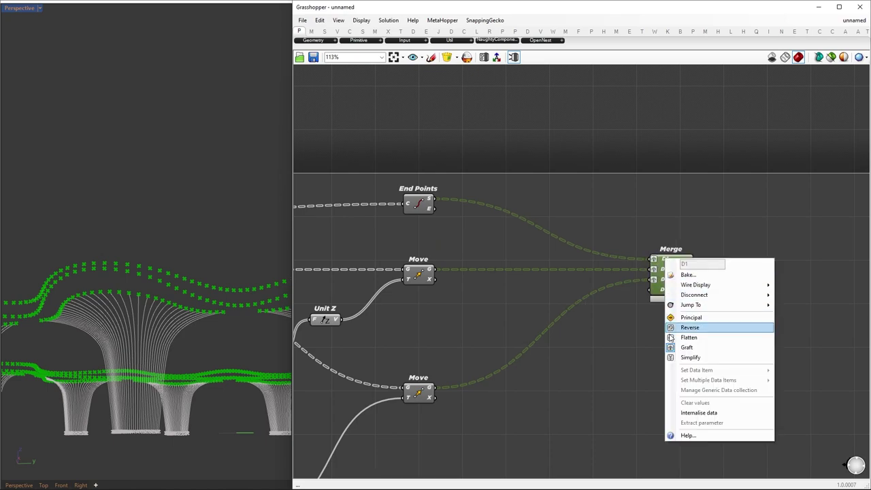
{"action": "left_click", "coordinate": [680, 360]}
{"action": "right_click", "coordinate": [665, 269]}
{"action": "left_click", "coordinate": [685, 369]}
{"action": "right_click", "coordinate": [664, 279]}
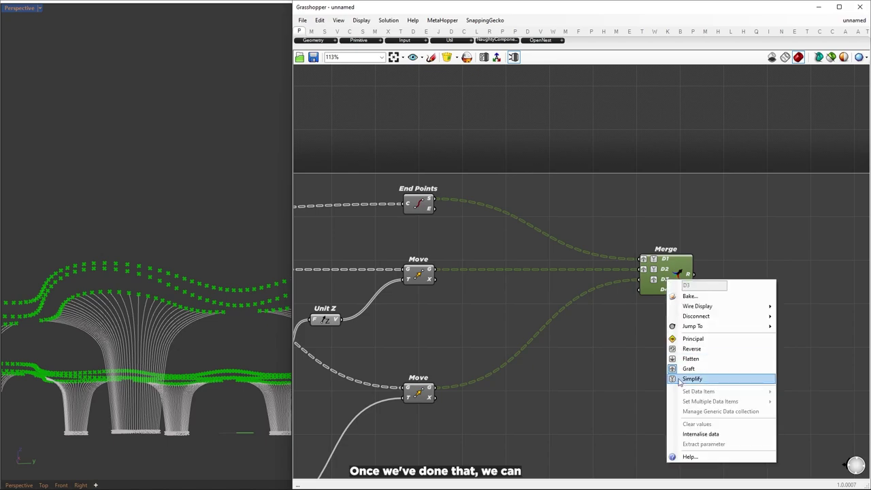
{"action": "left_click", "coordinate": [681, 377]}
{"action": "mouse_move", "coordinate": [686, 270]}
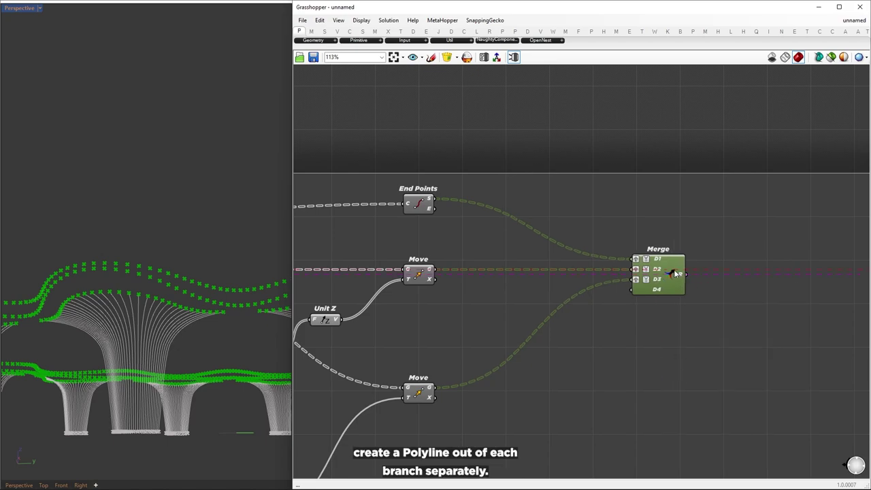
Add a PolyLine component and connect the Merge result to its vertices input.
{"action": "right_click_drag", "start_coordinate": [800, 272], "coordinate": [653, 275]}
{"action": "left_click", "coordinate": [653, 274]}
{"action": "double_click", "coordinate": [654, 275]}
{"action": "type", "text": "polyline"}
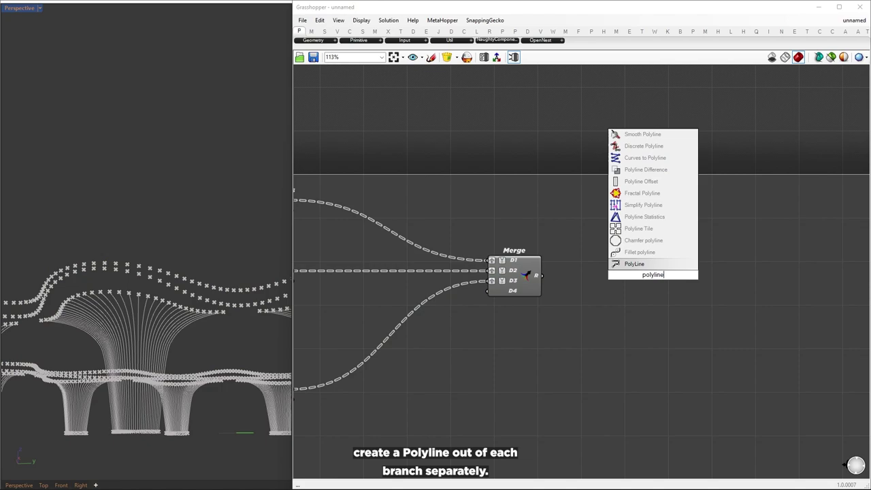
{"action": "key", "text": "Return"}
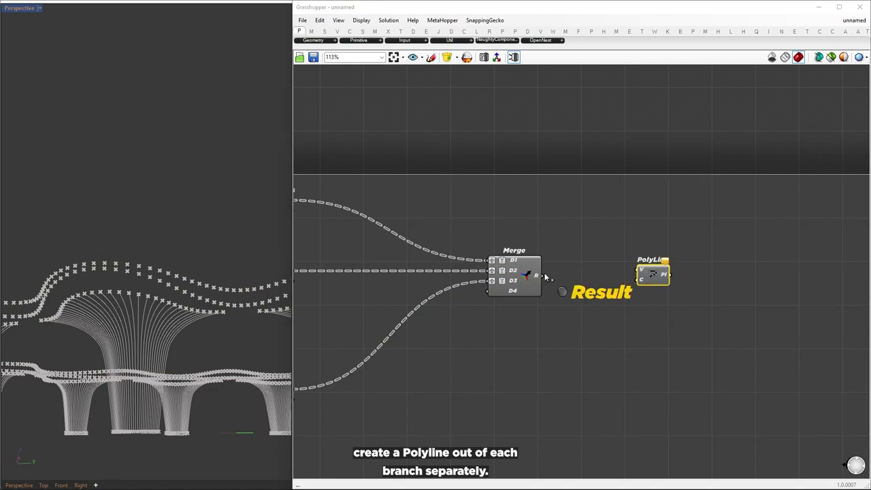
{"action": "left_click_drag", "start_coordinate": [545, 276], "coordinate": [657, 284]}
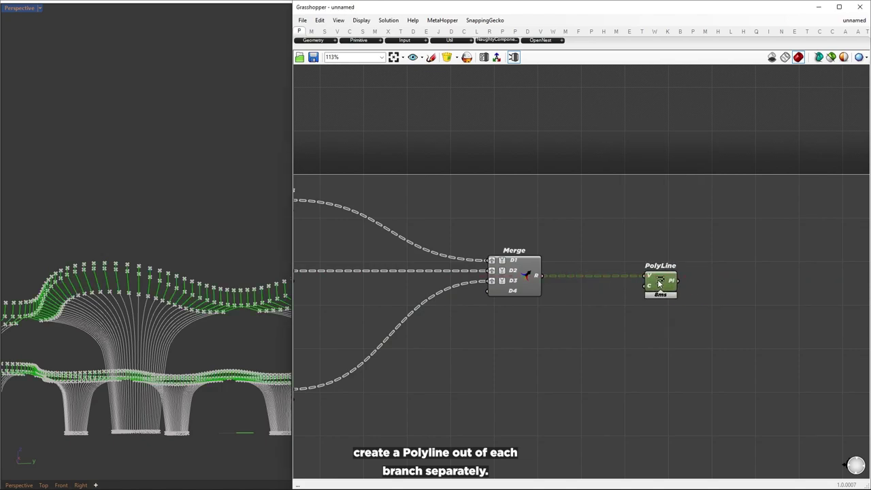
Hide the preview of the End Points, both Move and Merge components, along with the other components feeding the PolyLine.
{"action": "scroll", "coordinate": [733, 261], "scroll_direction": "down", "scroll_amount": 2}
{"action": "left_click_drag", "start_coordinate": [536, 407], "coordinate": [31, 127]}
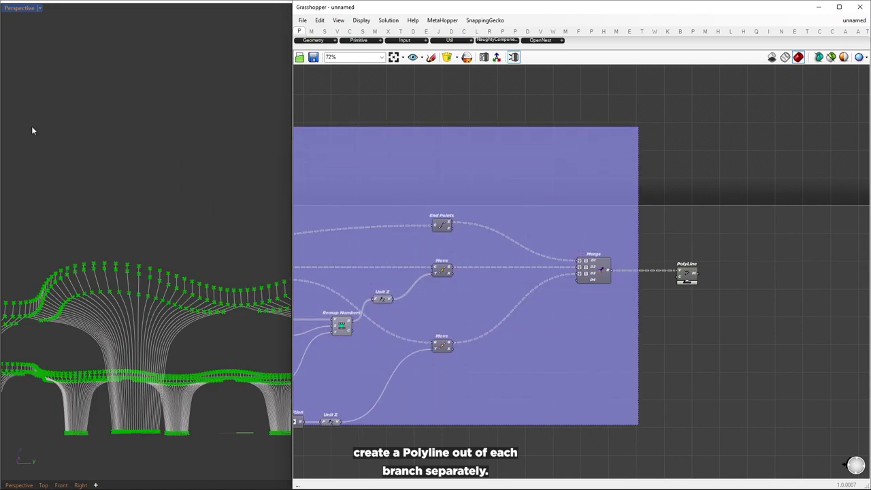
{"action": "middle_click", "coordinate": [537, 208]}
{"action": "left_click", "coordinate": [564, 181]}
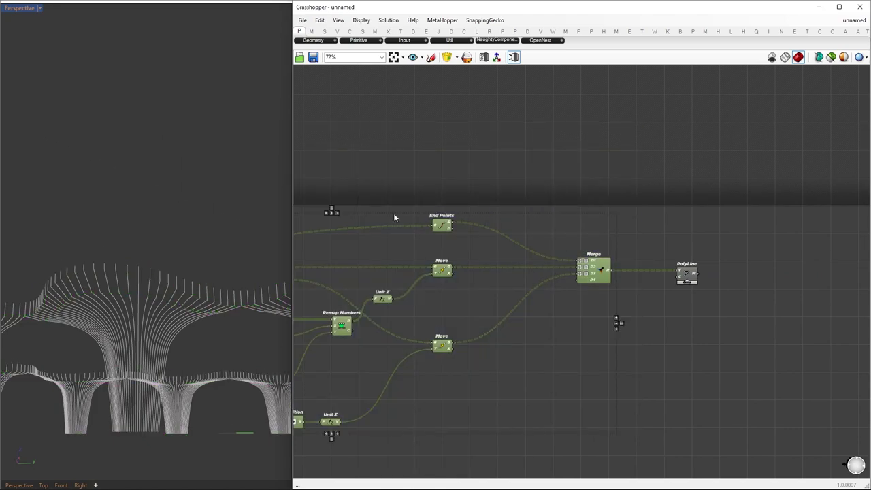
{"action": "right_click_drag", "start_coordinate": [218, 292], "coordinate": [190, 275]}
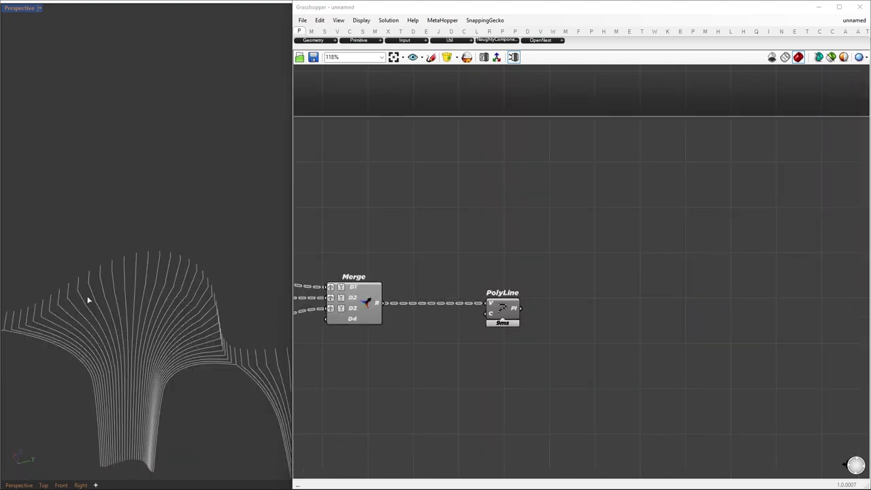
Add a Param Viewer and connect the PolyLine output to it.
{"action": "right_click_drag", "start_coordinate": [584, 300], "coordinate": [534, 262]}
{"action": "scroll", "coordinate": [492, 268], "scroll_direction": "up", "scroll_amount": 2}
{"action": "left_click", "coordinate": [450, 273]}
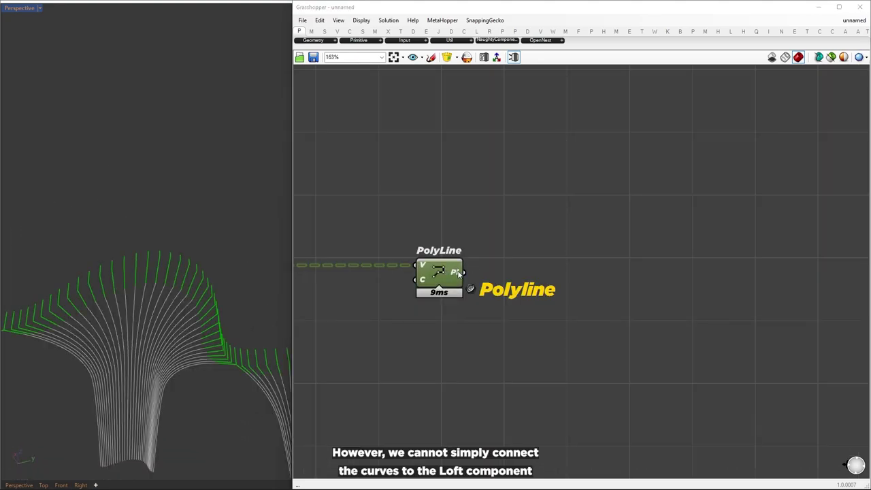
{"action": "left_click", "coordinate": [649, 250]}
{"action": "type", "text": "pv"}
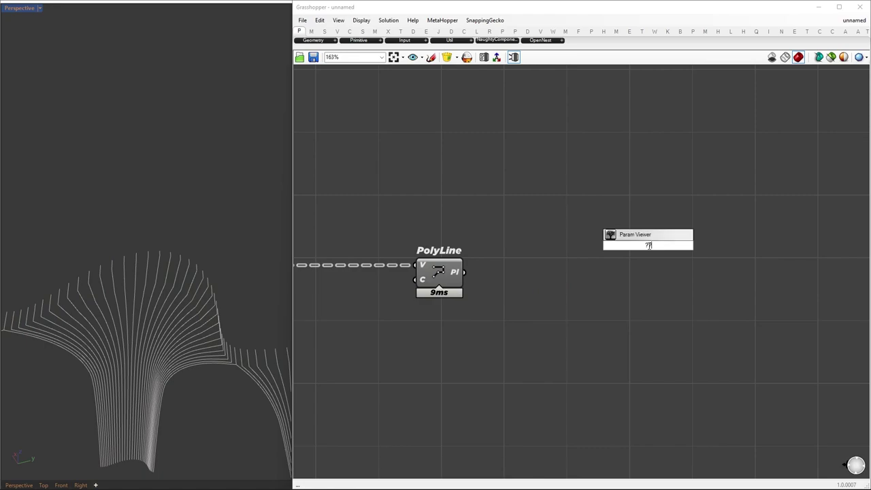
{"action": "key", "text": "Return"}
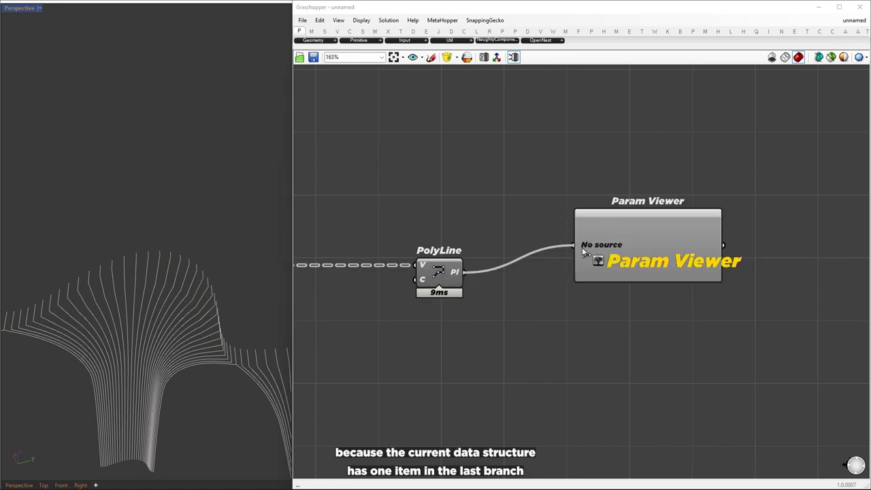
{"action": "left_click_drag", "start_coordinate": [582, 247], "coordinate": [582, 248]}
Move the Param Viewer clear of the PolyLine and examine its branch paths and item counts from first to last.
{"action": "left_click_drag", "start_coordinate": [623, 280], "coordinate": [663, 307]}
{"action": "left_click_drag", "start_coordinate": [767, 117], "coordinate": [764, 409]}
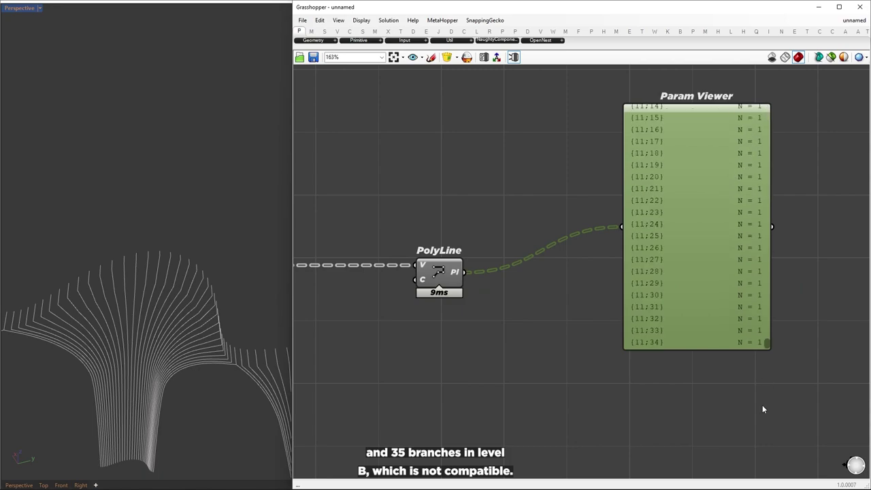
{"action": "mouse_move", "coordinate": [712, 222]}
{"action": "left_mouse_down"}
{"action": "mouse_move", "coordinate": [799, 263]}
{"action": "mouse_move", "coordinate": [784, 265]}
{"action": "left_mouse_up"}
{"action": "left_click_drag", "start_coordinate": [721, 170], "coordinate": [811, 129]}
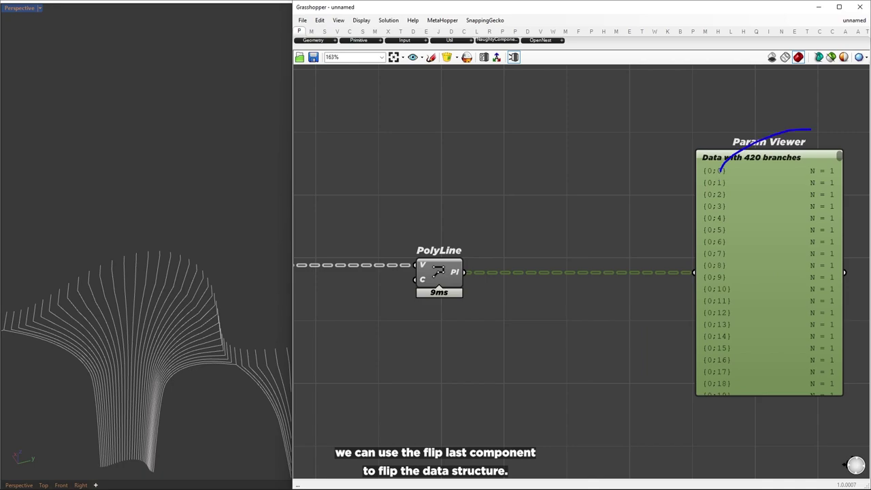
{"action": "mouse_move", "coordinate": [830, 184]}
{"action": "left_mouse_down"}
{"action": "mouse_move", "coordinate": [803, 219]}
{"action": "mouse_move", "coordinate": [731, 183]}
{"action": "left_mouse_up"}
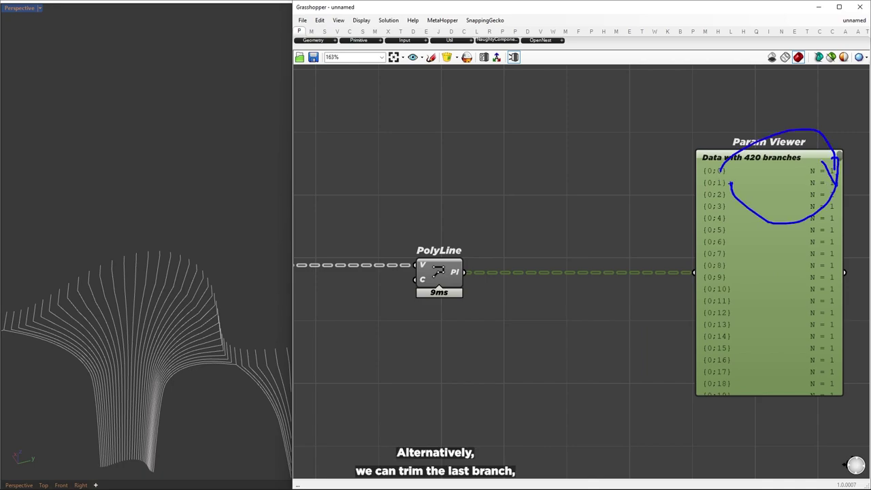
Add a Flip Last component below the PolyLine output and feed it the polylines.
{"action": "double_click", "coordinate": [561, 325]}
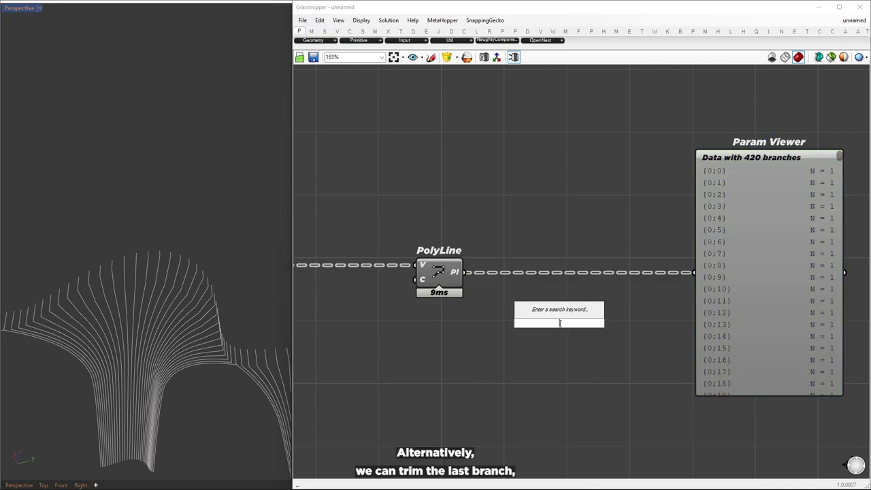
{"action": "type", "text": "flip las"}
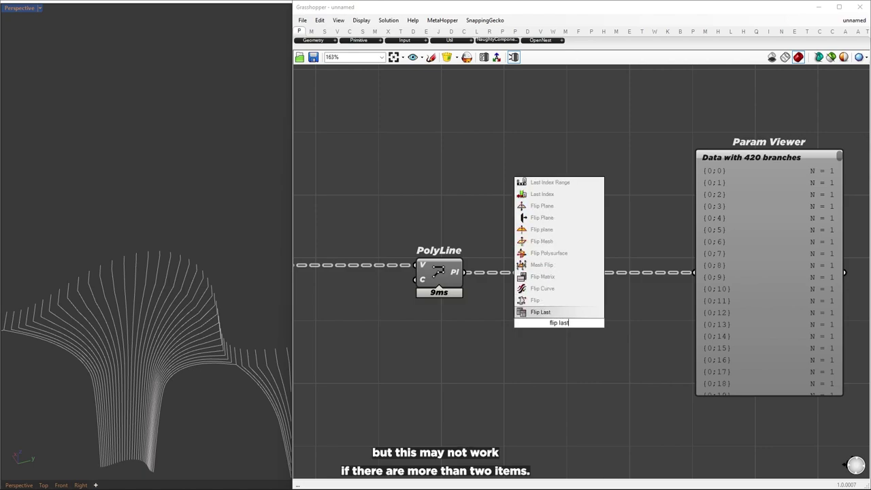
{"action": "type", "text": "t"}
{"action": "key", "text": "Return"}
{"action": "left_click_drag", "start_coordinate": [467, 272], "coordinate": [539, 325]}
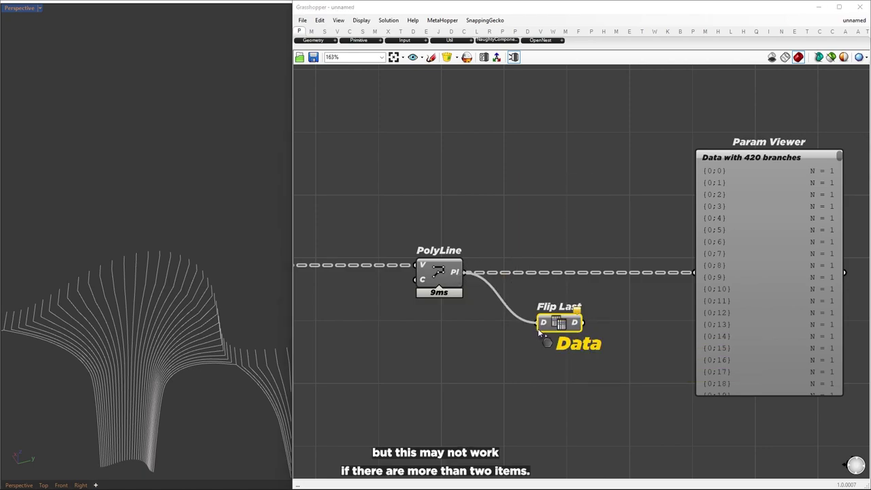
Make room before the Param Viewer and add a Loft component that takes the Flip Last output as its curves.
{"action": "scroll", "coordinate": [603, 334], "scroll_direction": "down", "scroll_amount": 2}
{"action": "right_click_drag", "start_coordinate": [603, 323], "coordinate": [547, 301]}
{"action": "left_click_drag", "start_coordinate": [564, 312], "coordinate": [671, 312], "text": "alt"}
{"action": "double_click", "coordinate": [650, 317]}
{"action": "type", "text": "loft"}
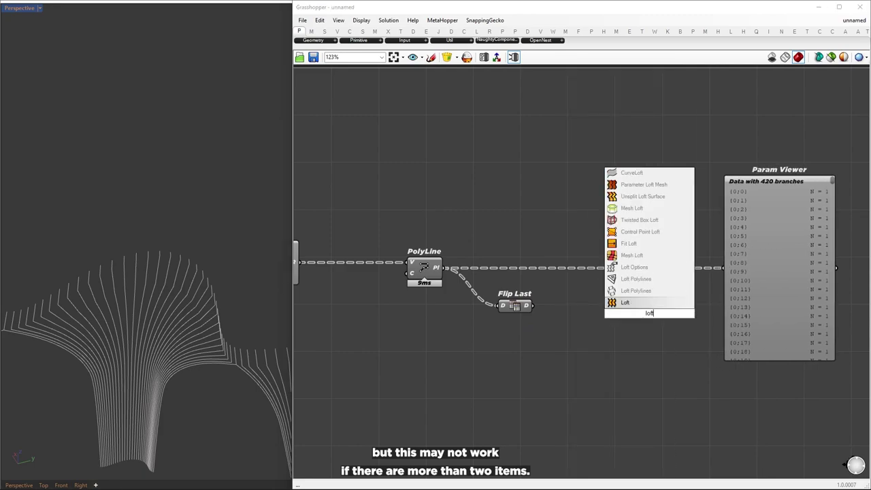
{"action": "left_click", "coordinate": [640, 305]}
{"action": "left_click_drag", "start_coordinate": [531, 306], "coordinate": [640, 307]}
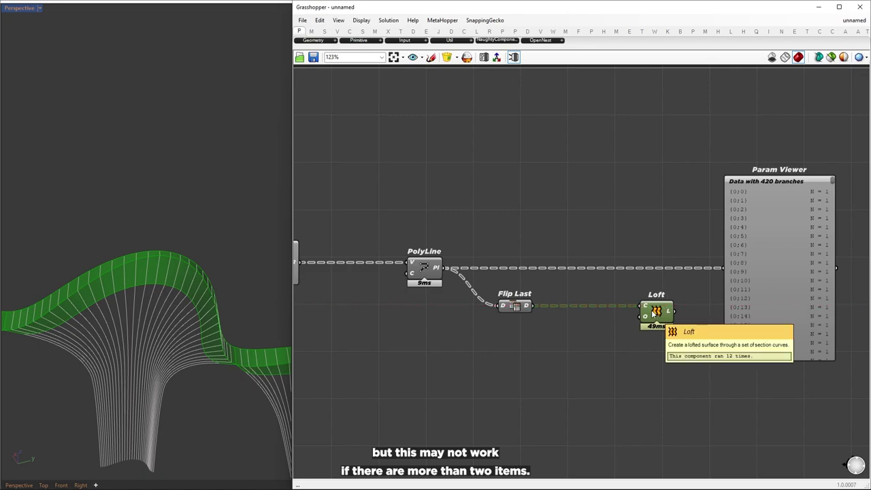
Hide the preview of every component except the Loft.
{"action": "key", "text": "ctrl+i"}
{"action": "middle_click", "coordinate": [652, 311]}
{"action": "left_click", "coordinate": [678, 283]}
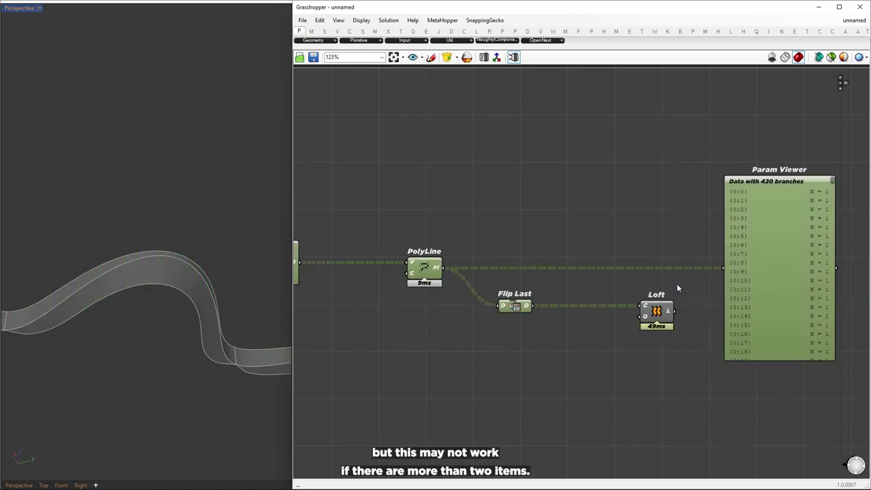
Duplicate the Loft component with its curve connection and place the copy below the original.
{"action": "scroll", "coordinate": [543, 353], "scroll_direction": "down", "scroll_amount": 2}
{"action": "right_click_drag", "start_coordinate": [579, 300], "coordinate": [647, 197]}
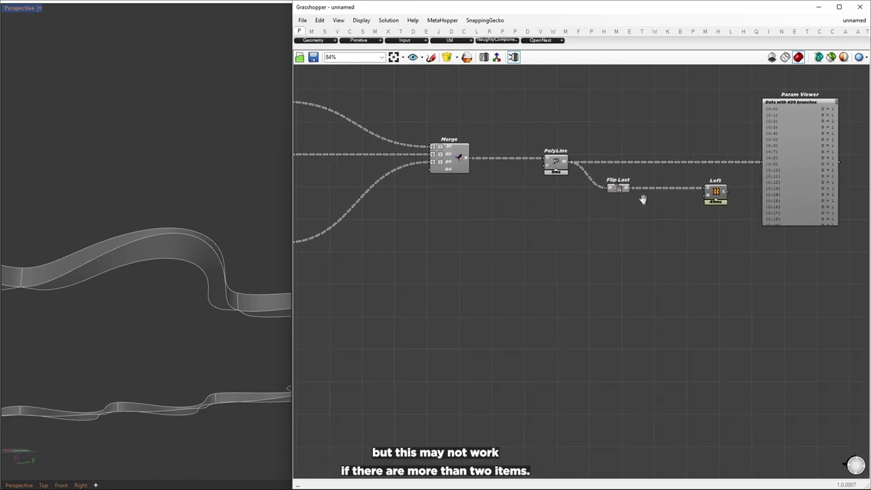
{"action": "left_click_drag", "start_coordinate": [711, 195], "coordinate": [716, 279]}
{"action": "left_click", "coordinate": [676, 311]}
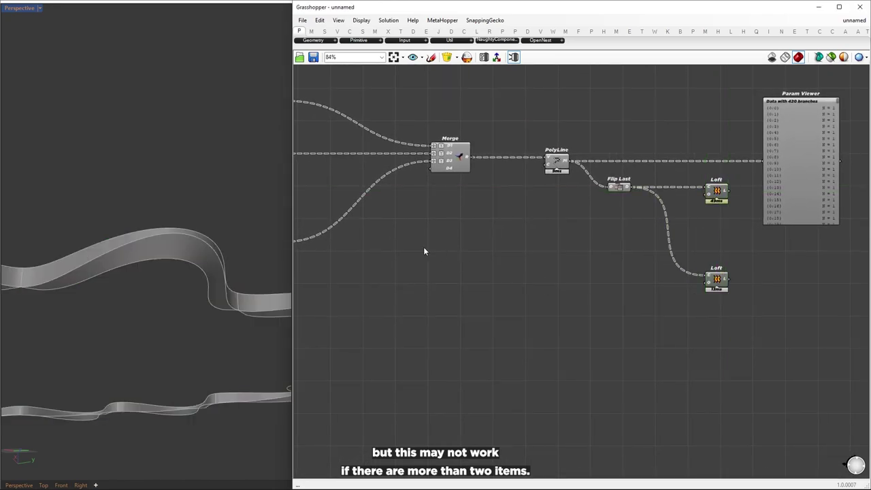
Add a Trim Tree component near Extend Curve and feed it the extended curves.
{"action": "right_click_drag", "start_coordinate": [424, 249], "coordinate": [675, 257]}
{"action": "scroll", "coordinate": [675, 257], "scroll_direction": "down", "scroll_amount": 5}
{"action": "right_click_drag", "start_coordinate": [426, 224], "coordinate": [593, 237]}
{"action": "scroll", "coordinate": [563, 179], "scroll_direction": "up", "scroll_amount": 6}
{"action": "mouse_move", "coordinate": [405, 278]}
{"action": "right_mouse_down"}
{"action": "mouse_move", "coordinate": [589, 253]}
{"action": "mouse_move", "coordinate": [390, 285]}
{"action": "right_mouse_up"}
{"action": "right_click_drag", "start_coordinate": [545, 261], "coordinate": [398, 304]}
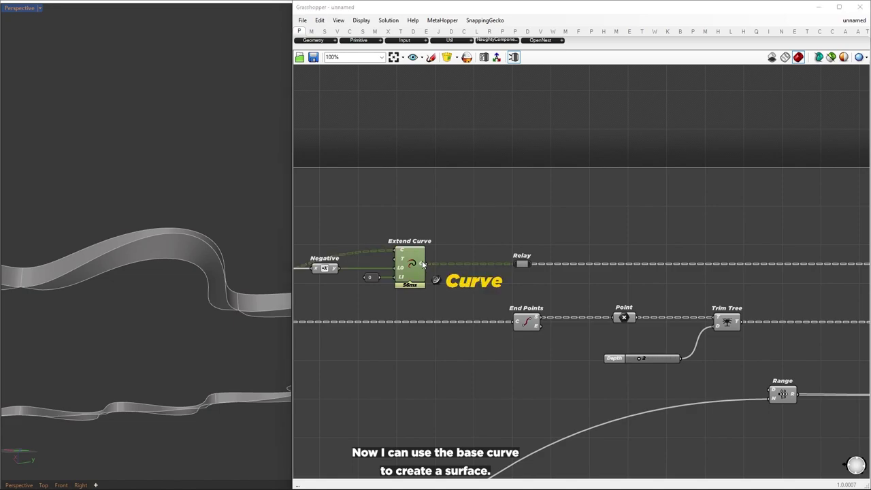
{"action": "mouse_move", "coordinate": [423, 264]}
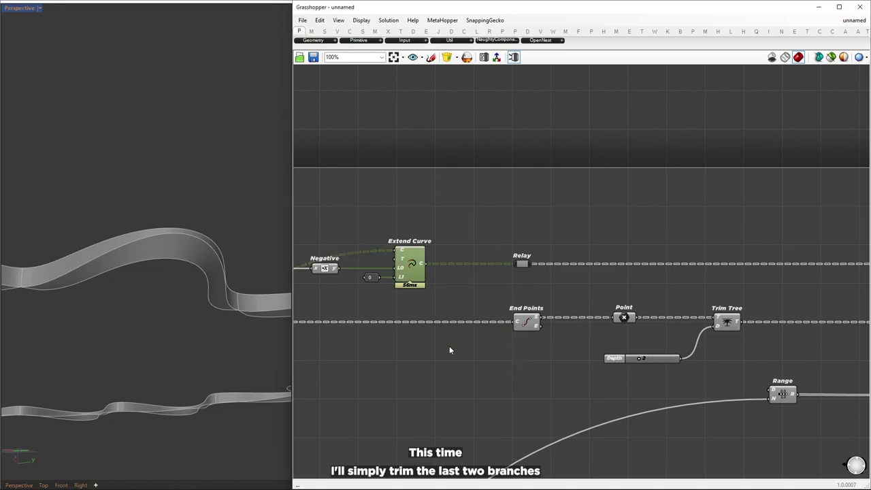
{"action": "double_click", "coordinate": [514, 382]}
{"action": "type", "text": "trim"}
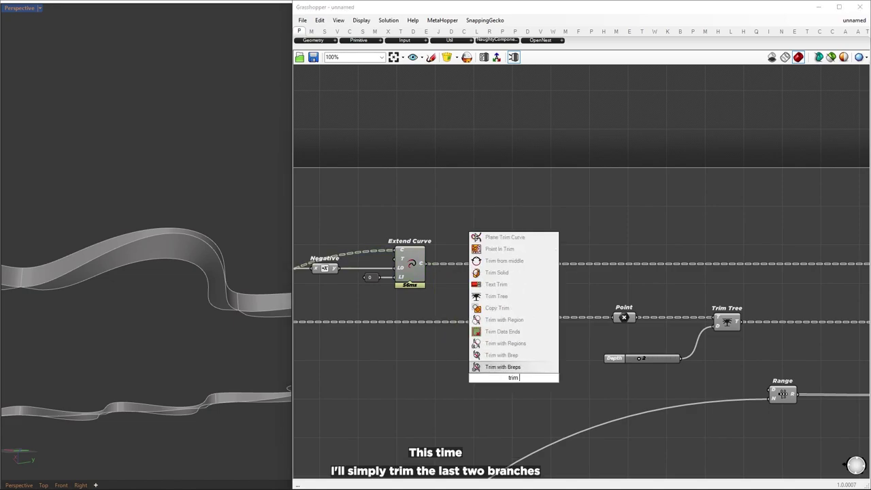
{"action": "type", "text": " tree"}
{"action": "key", "text": "Return"}
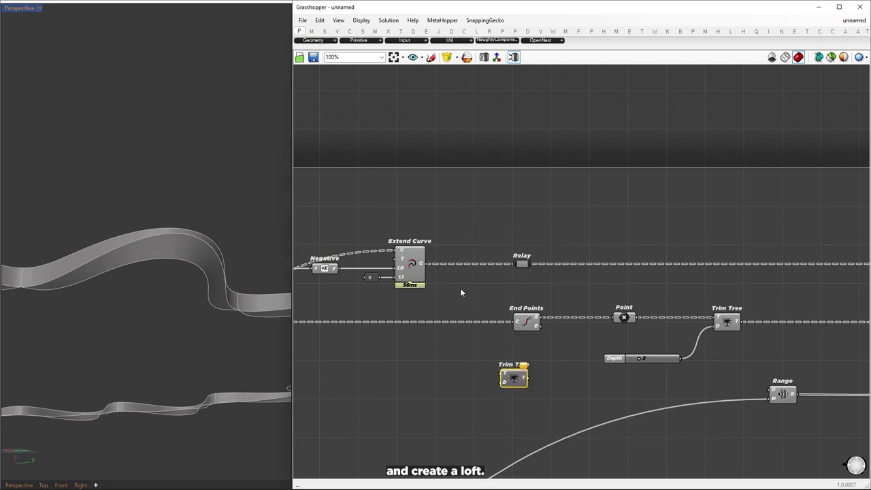
{"action": "left_click_drag", "start_coordinate": [423, 263], "coordinate": [503, 374]}
Add a slider with the value 2 and connect it to the new Trim Tree's depth input.
{"action": "double_click", "coordinate": [408, 384]}
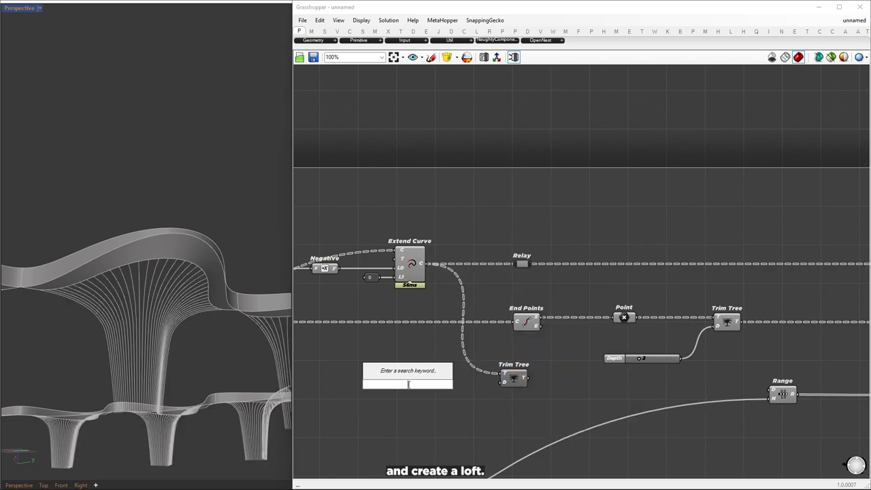
{"action": "type", "text": "2"}
{"action": "key", "text": "Return"}
{"action": "left_click_drag", "start_coordinate": [448, 384], "coordinate": [401, 367]}
Move the Trim Tree and its depth slider near the Lofts and make its output the second Loft's curves.
{"action": "scroll", "coordinate": [402, 250], "scroll_direction": "down", "scroll_amount": 8}
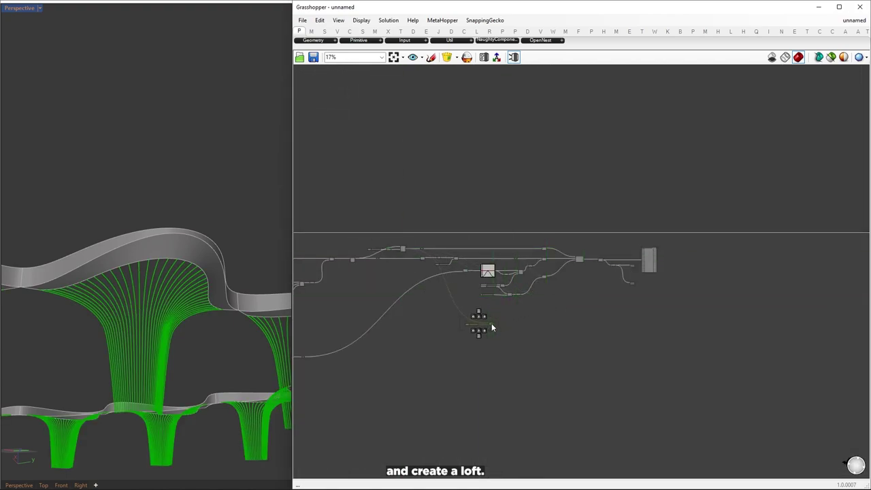
{"action": "left_click_drag", "start_coordinate": [530, 352], "coordinate": [459, 319]}
{"action": "scroll", "coordinate": [606, 315], "scroll_direction": "up", "scroll_amount": 7}
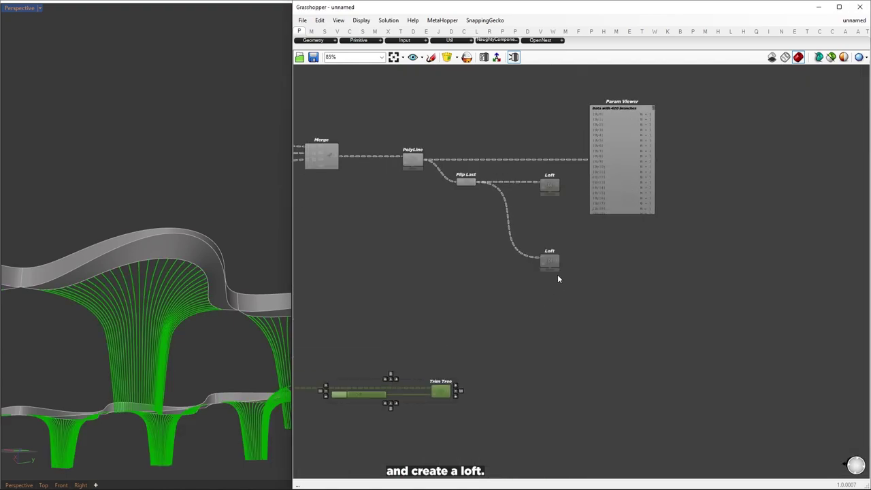
{"action": "left_click", "coordinate": [552, 314]}
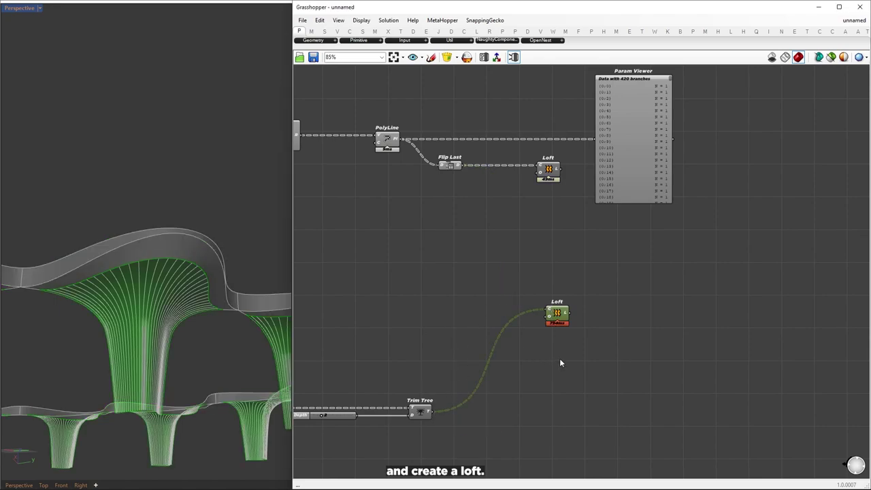
{"action": "left_click", "coordinate": [626, 318]}
{"action": "left_click_drag", "start_coordinate": [557, 312], "coordinate": [571, 312]}
{"action": "right_click_drag", "start_coordinate": [157, 323], "coordinate": [163, 294]}
{"action": "left_click", "coordinate": [395, 295]}
Delete the Param Viewer and stack the two Loft components in the freed space.
{"action": "right_click_drag", "start_coordinate": [585, 275], "coordinate": [458, 360]}
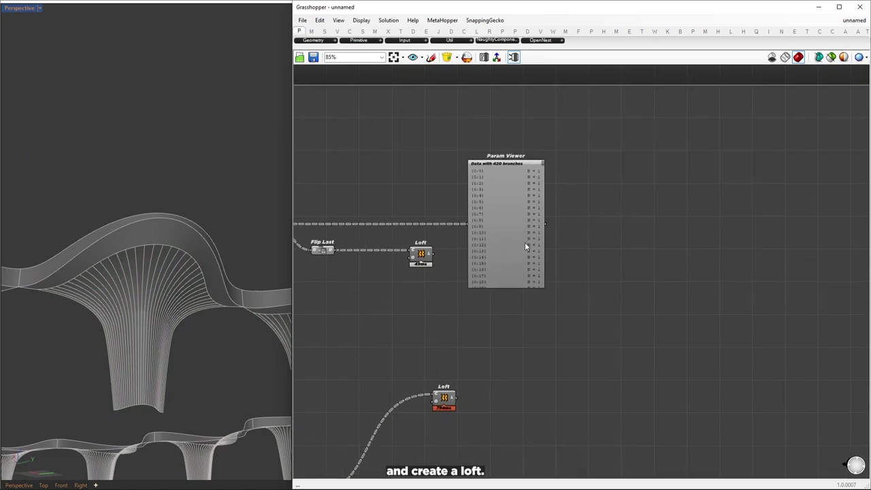
{"action": "left_click_drag", "start_coordinate": [525, 242], "coordinate": [765, 242]}
{"action": "key", "text": "Delete"}
{"action": "left_click_drag", "start_coordinate": [422, 255], "coordinate": [638, 256]}
{"action": "left_click_drag", "start_coordinate": [444, 399], "coordinate": [637, 299]}
Group the two Loft components together.
{"action": "left_click_drag", "start_coordinate": [545, 217], "coordinate": [723, 335]}
{"action": "left_click", "coordinate": [724, 335]}
{"action": "left_click_drag", "start_coordinate": [588, 206], "coordinate": [703, 356]}
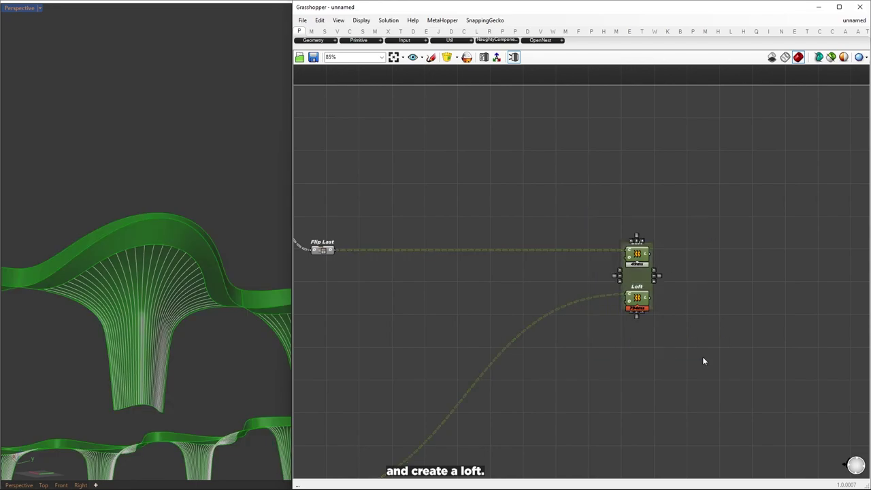
{"action": "left_click", "coordinate": [703, 357]}
Disable both grouped Loft components so only the underlying curves are displayed.
{"action": "right_click_drag", "start_coordinate": [175, 252], "coordinate": [164, 347]}
{"action": "scroll", "coordinate": [161, 366], "scroll_direction": "up", "scroll_amount": 3}
{"action": "right_click_drag", "start_coordinate": [589, 400], "coordinate": [661, 301]}
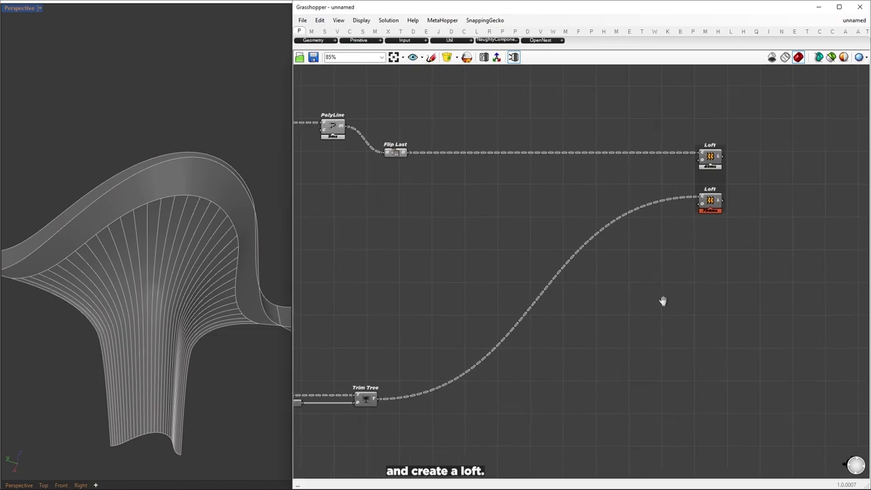
{"action": "left_click_drag", "start_coordinate": [636, 111], "coordinate": [829, 315]}
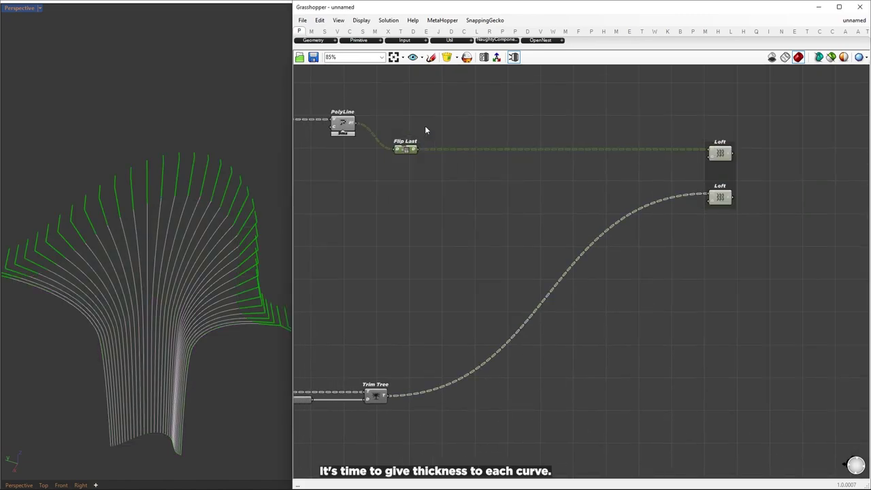
Add a Merge component that combines the Flip Last polylines in D1 with the Trim Tree curves in D2.
{"action": "type", "text": "merge"}
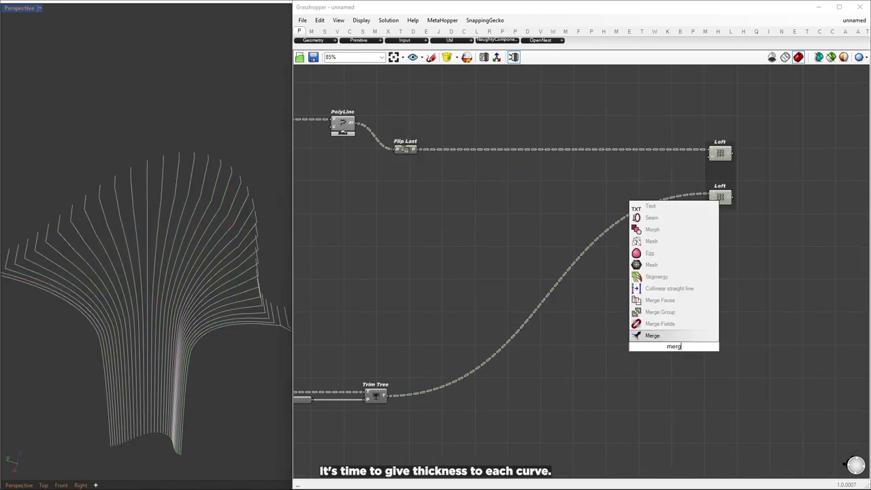
{"action": "key", "text": "Return"}
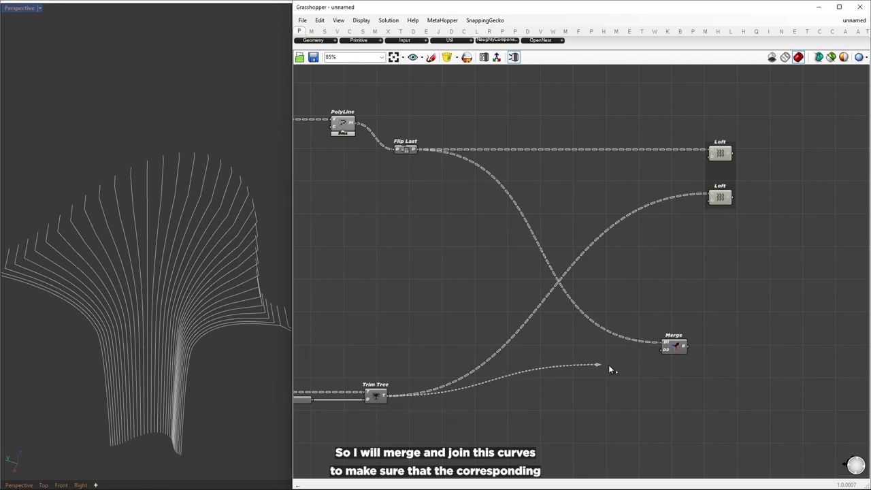
{"action": "left_click_drag", "start_coordinate": [674, 346], "coordinate": [725, 392]}
{"action": "right_click_drag", "start_coordinate": [725, 392], "coordinate": [475, 311]}
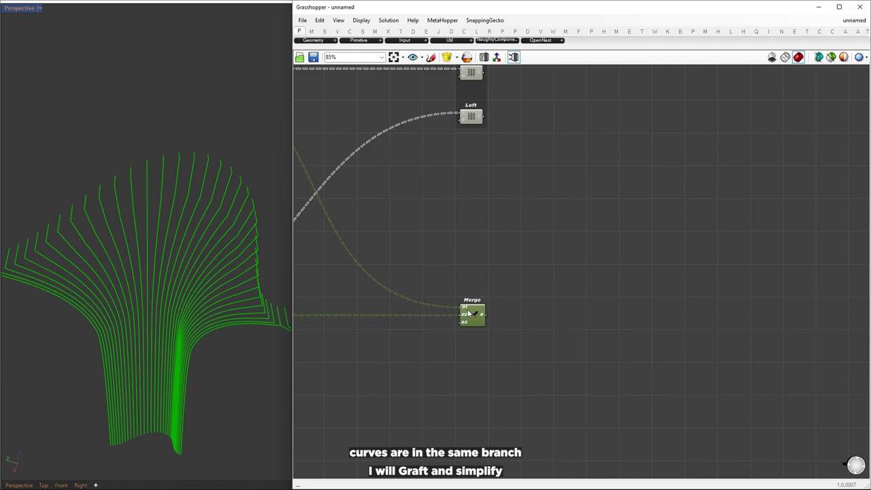
Graft and simplify both the D1 and D2 inputs of the Merge component.
{"action": "right_click", "coordinate": [467, 312]}
{"action": "left_click", "coordinate": [488, 395]}
{"action": "right_click", "coordinate": [467, 310]}
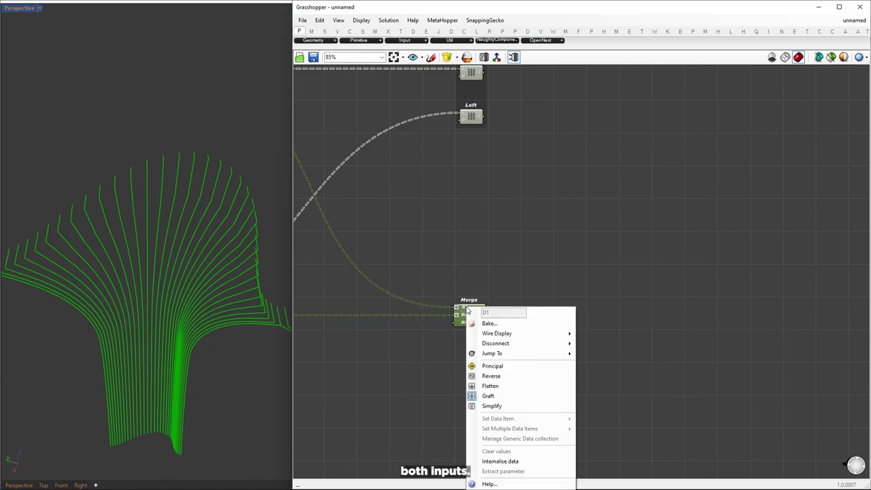
{"action": "left_click", "coordinate": [489, 407]}
{"action": "right_click", "coordinate": [464, 316]}
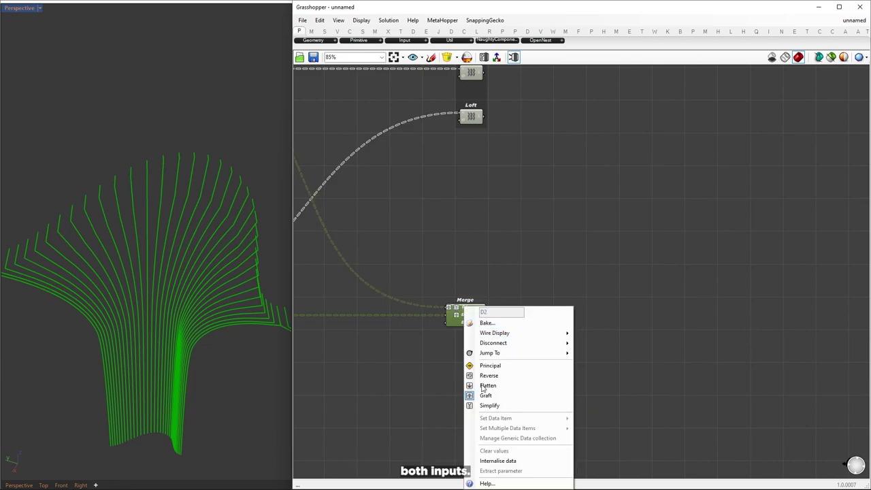
{"action": "left_click", "coordinate": [498, 405]}
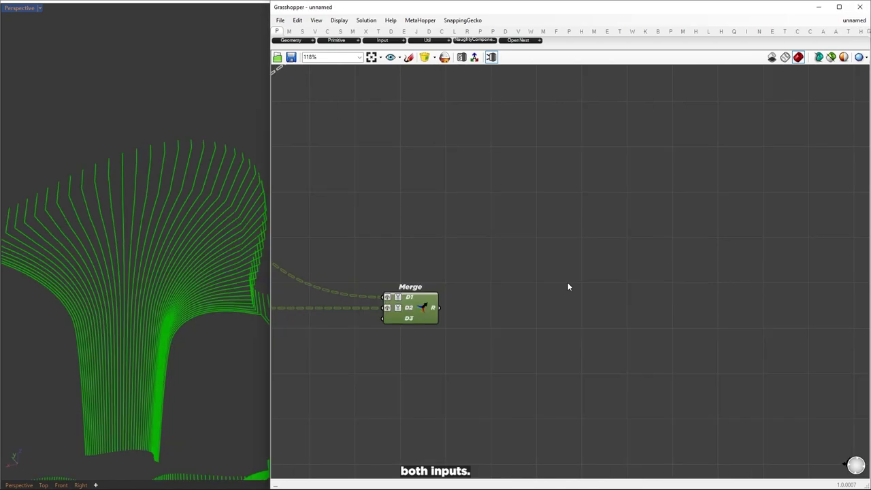
Add a Join Curves component after the Merge and feed it the merged result.
{"action": "double_click", "coordinate": [569, 306]}
{"action": "type", "text": "join curves"}
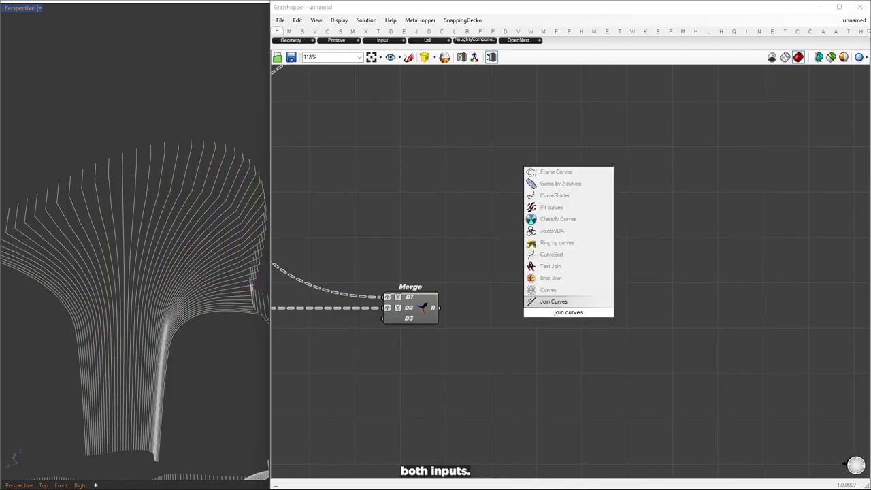
{"action": "key", "text": "Return"}
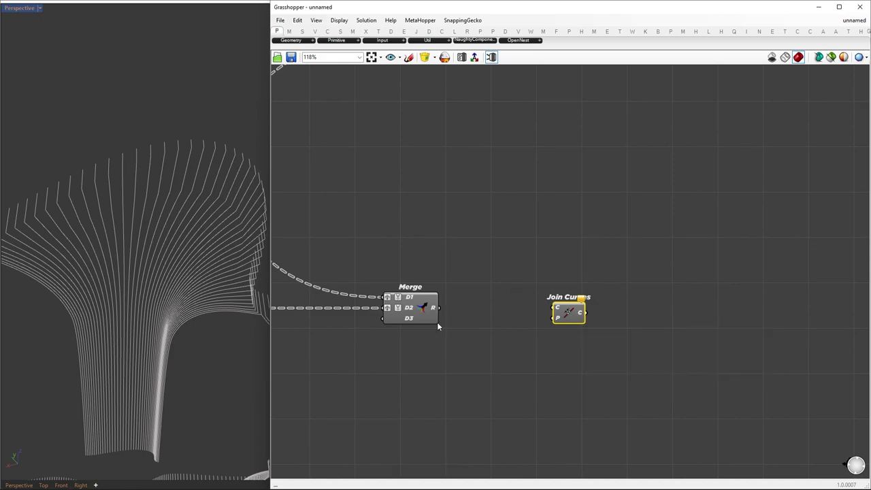
{"action": "left_click_drag", "start_coordinate": [571, 313], "coordinate": [558, 313]}
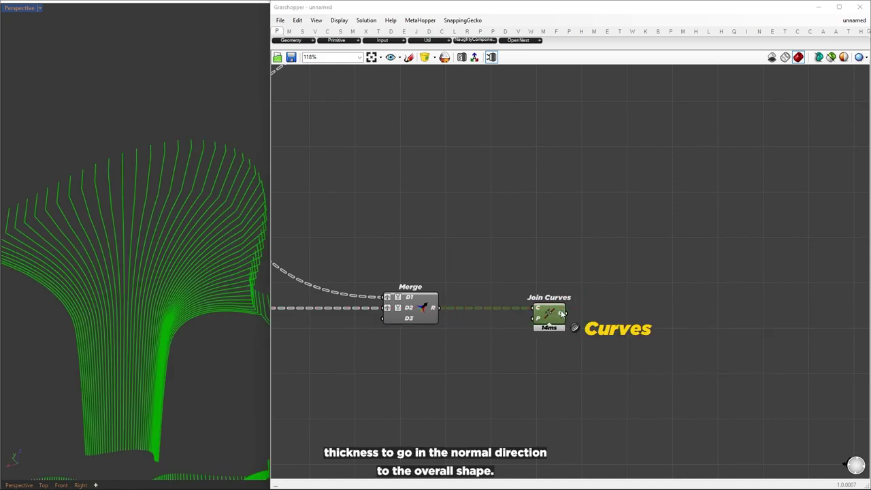
{"action": "right_click_drag", "start_coordinate": [616, 314], "coordinate": [503, 299]}
{"action": "left_click", "coordinate": [594, 304]}
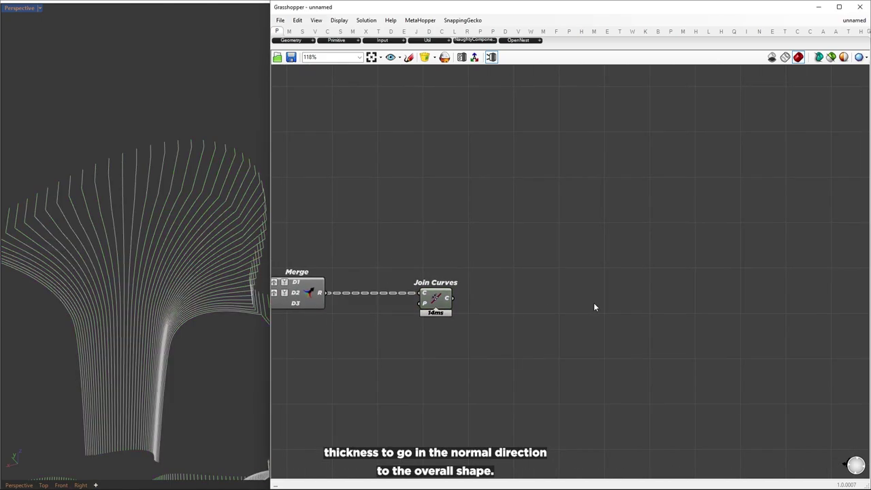
Add a Trim Tree after Join Curves, feeding it the joined curves and a depth of 2.
{"action": "mouse_move", "coordinate": [449, 298]}
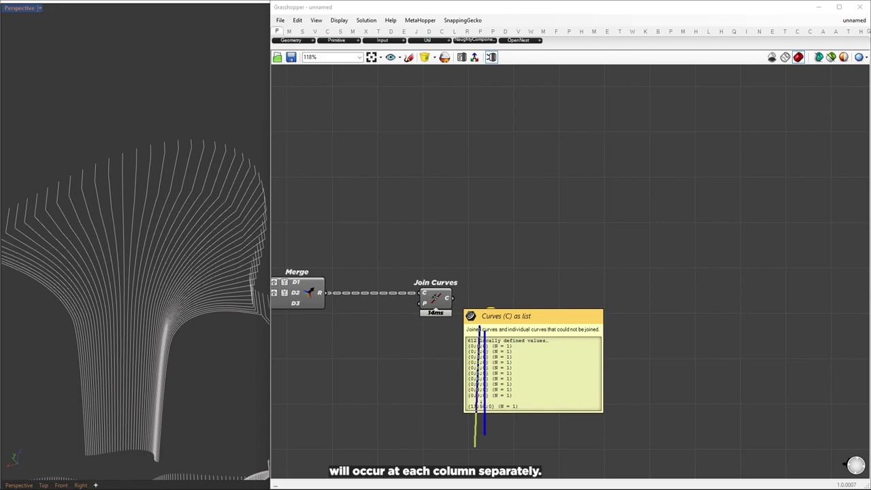
{"action": "double_click", "coordinate": [543, 302]}
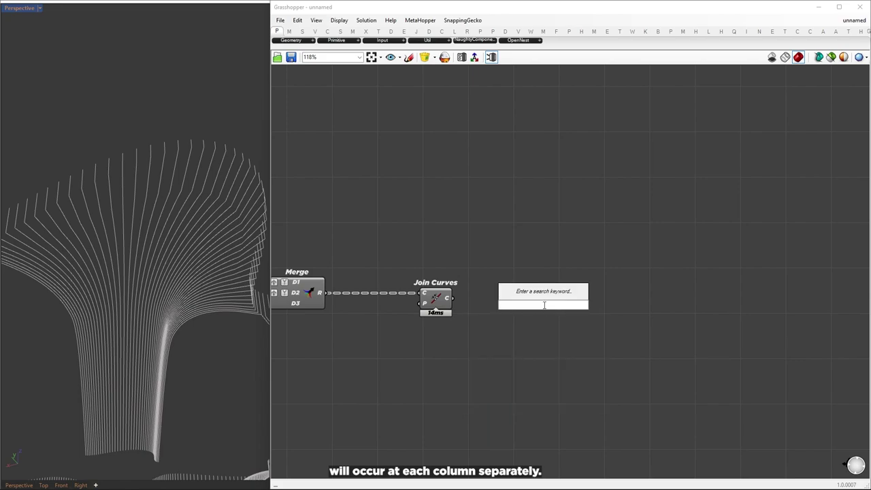
{"action": "type", "text": "trim tree"}
{"action": "key", "text": "Return"}
{"action": "left_click_drag", "start_coordinate": [453, 298], "coordinate": [531, 298]}
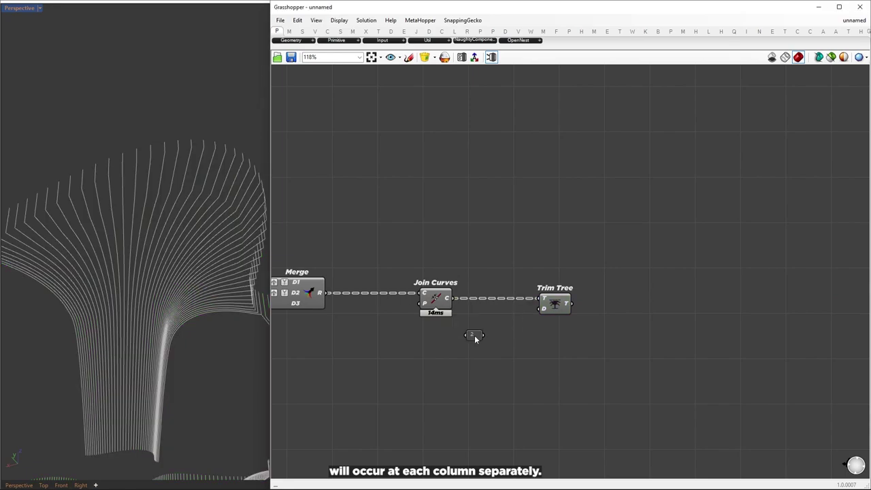
Add a Mesh Loft component that takes the trimmed joined curves as its polylines.
{"action": "double_click", "coordinate": [670, 304]}
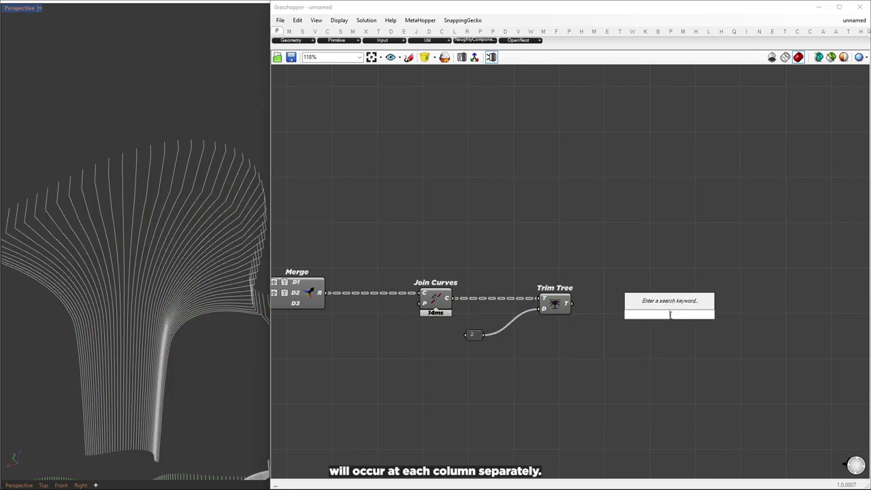
{"action": "type", "text": "mesh loft"}
{"action": "key", "text": "Return"}
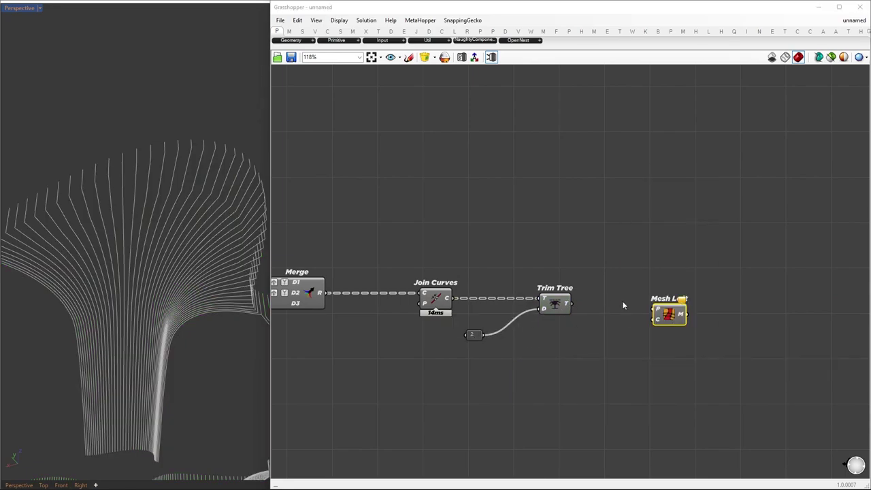
{"action": "left_click_drag", "start_coordinate": [672, 314], "coordinate": [715, 308]}
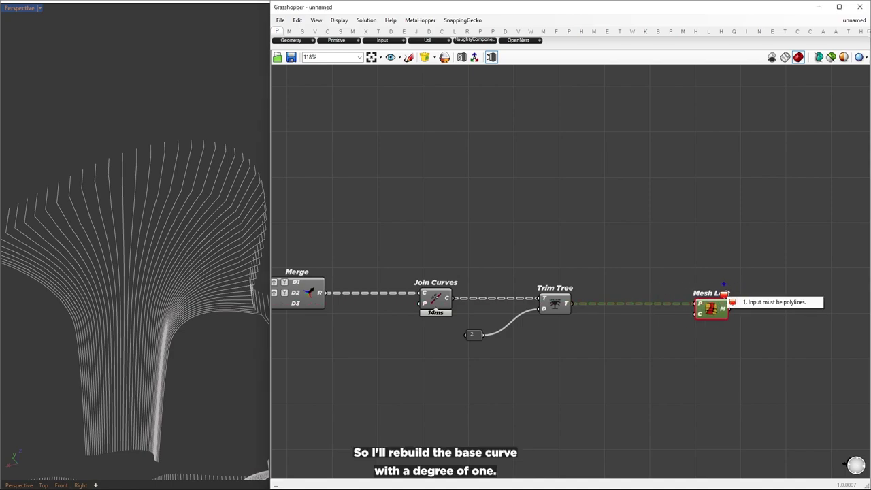
{"action": "key", "text": "Escape"}
{"action": "left_click", "coordinate": [812, 347]}
Add a Rebuild Curve component before the Merge and feed it the base curves from the first Trim Tree.
{"action": "scroll", "coordinate": [749, 290], "scroll_direction": "down", "scroll_amount": 1}
{"action": "right_click_drag", "start_coordinate": [327, 310], "coordinate": [584, 315]}
{"action": "left_click", "coordinate": [378, 281]}
{"action": "double_click", "coordinate": [541, 308]}
{"action": "type", "text": "rebuild curve"}
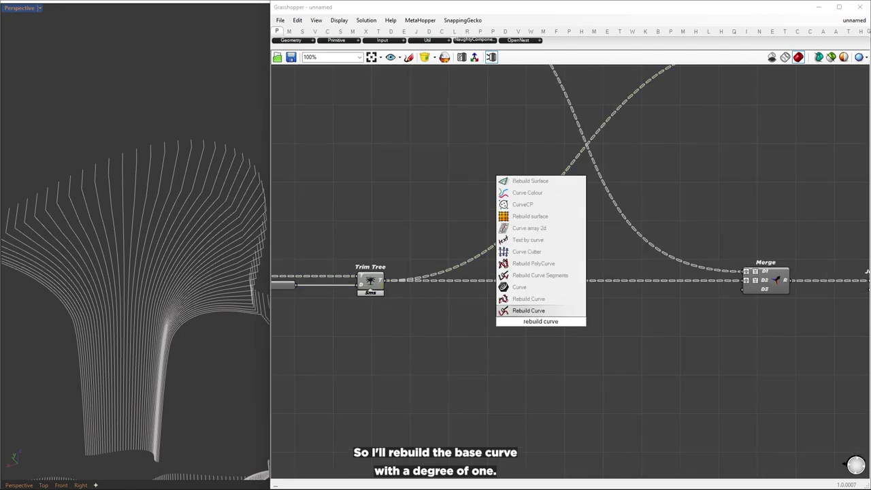
{"action": "key", "text": "Return"}
{"action": "left_click_drag", "start_coordinate": [531, 306], "coordinate": [531, 308]}
{"action": "left_click_drag", "start_coordinate": [541, 323], "coordinate": [578, 346]}
Set Rebuild Curve to degree 1 with a panel and to a count of 12 with a number slider.
{"action": "double_click", "coordinate": [480, 343]}
{"action": "type", "text": "//1"}
{"action": "key", "text": "Return"}
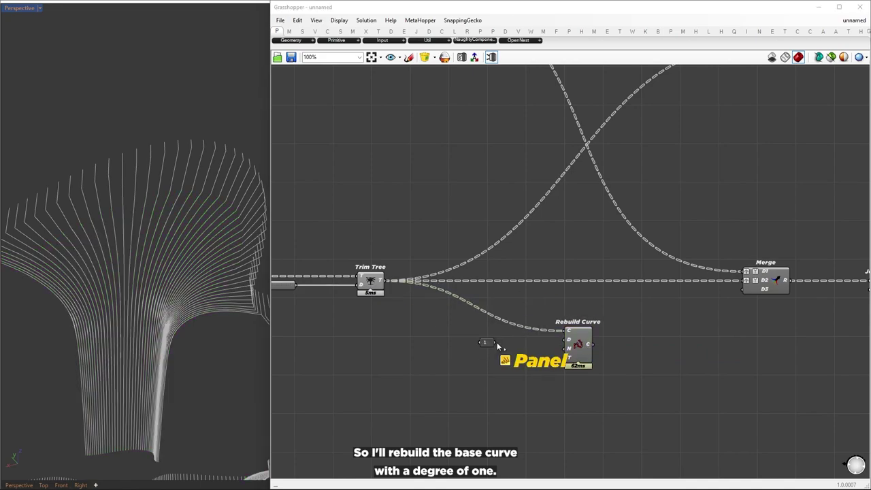
{"action": "left_click_drag", "start_coordinate": [496, 342], "coordinate": [566, 339]}
{"action": "key", "text": "Return"}
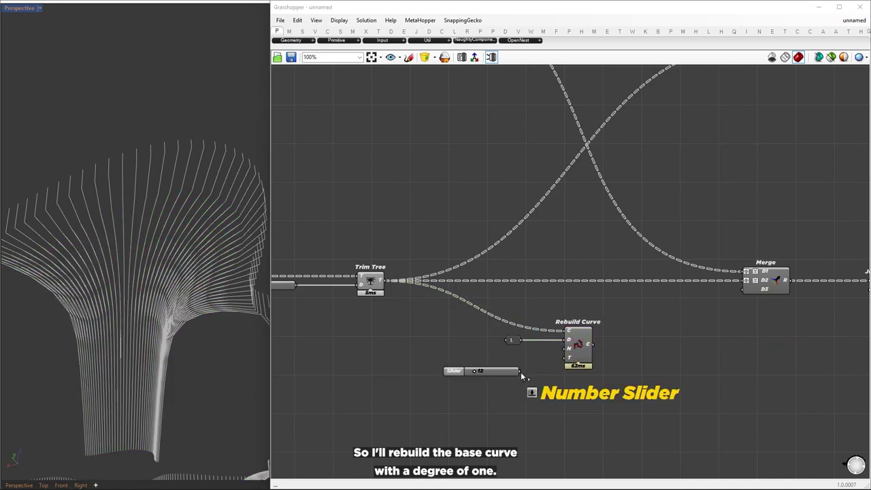
{"action": "left_click_drag", "start_coordinate": [521, 372], "coordinate": [567, 349]}
Replace the Merge's D2 source with the rebuilt curves, align Rebuild Curve and its inputs with the wire, and hide their preview.
{"action": "left_click_drag", "start_coordinate": [594, 345], "coordinate": [744, 281]}
{"action": "left_click_drag", "start_coordinate": [621, 400], "coordinate": [428, 301]}
{"action": "left_click_drag", "start_coordinate": [580, 328], "coordinate": [578, 297]}
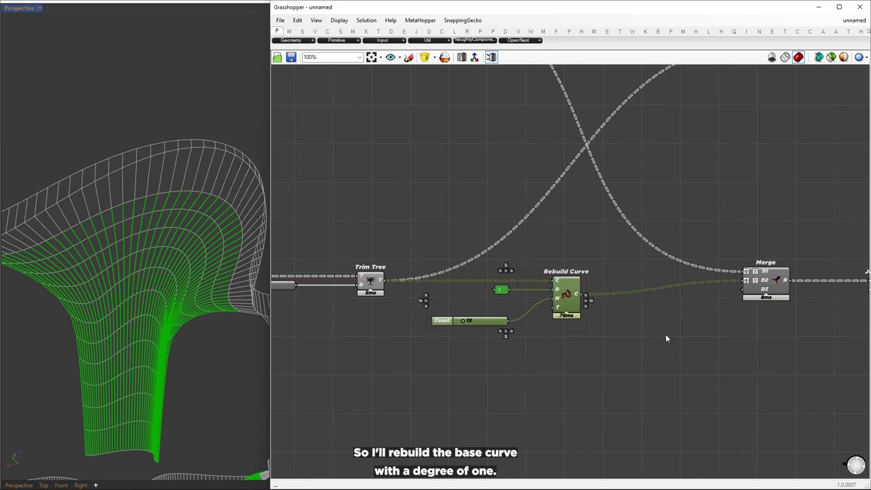
{"action": "key", "text": "space"}
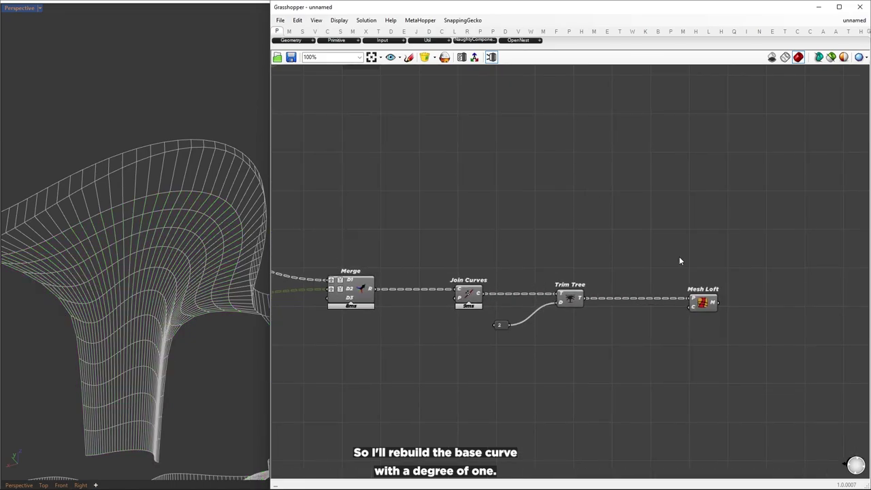
Align Mesh Loft with the Trim Tree wire and hide the preview of all other components.
{"action": "right_click_drag", "start_coordinate": [673, 258], "coordinate": [605, 255]}
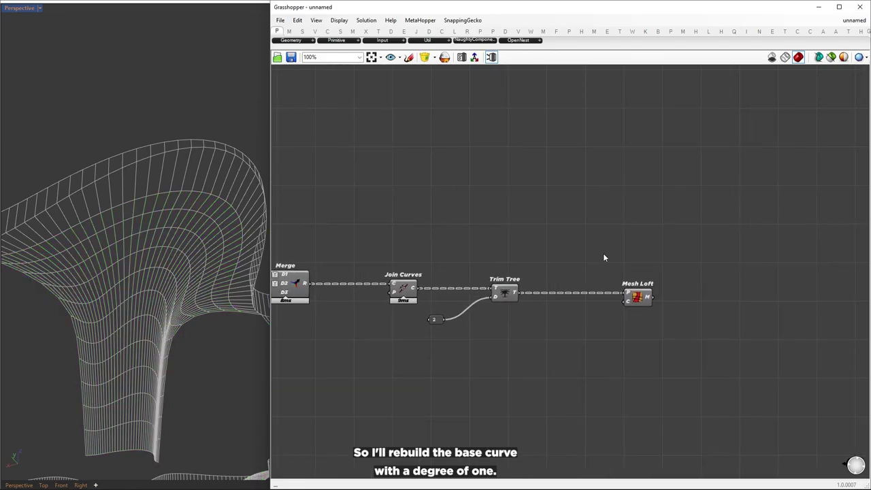
{"action": "scroll", "coordinate": [606, 257], "scroll_direction": "up", "scroll_amount": 1}
{"action": "left_click_drag", "start_coordinate": [644, 304], "coordinate": [630, 304]}
{"action": "key", "text": "ctrl+i"}
{"action": "middle_click", "coordinate": [611, 339]}
{"action": "left_click", "coordinate": [639, 311]}
{"action": "scroll", "coordinate": [198, 329], "scroll_direction": "down", "scroll_amount": 8}
{"action": "right_click_drag", "start_coordinate": [198, 332], "coordinate": [238, 336]}
{"action": "scroll", "coordinate": [207, 351], "scroll_direction": "up", "scroll_amount": 5}
Add a Unify Mesh component that takes the Mesh Loft output as its mesh.
{"action": "right_click_drag", "start_coordinate": [765, 298], "coordinate": [609, 306]}
{"action": "double_click", "coordinate": [609, 307]}
{"action": "type", "text": "unify mesh"}
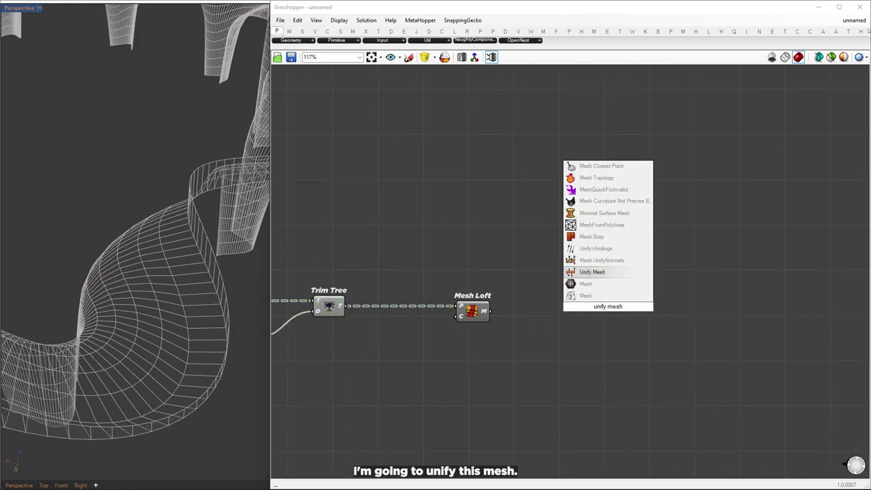
{"action": "key", "text": "Return"}
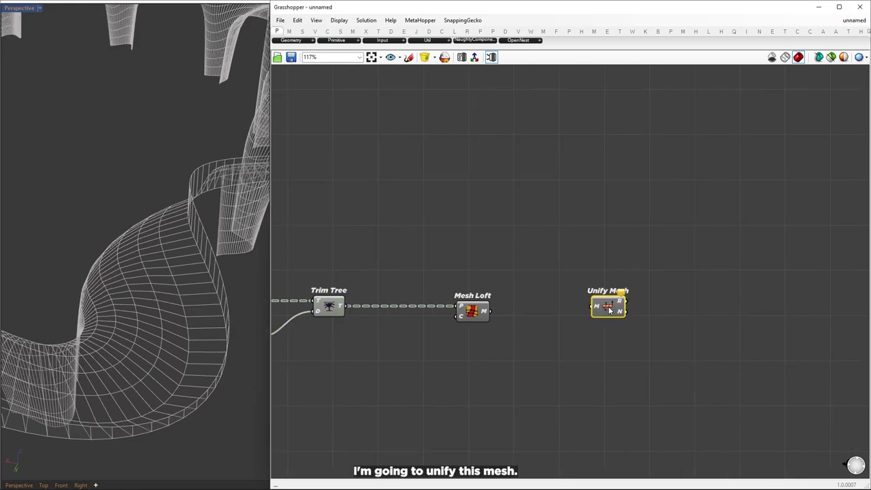
{"action": "left_click_drag", "start_coordinate": [602, 282], "coordinate": [566, 310]}
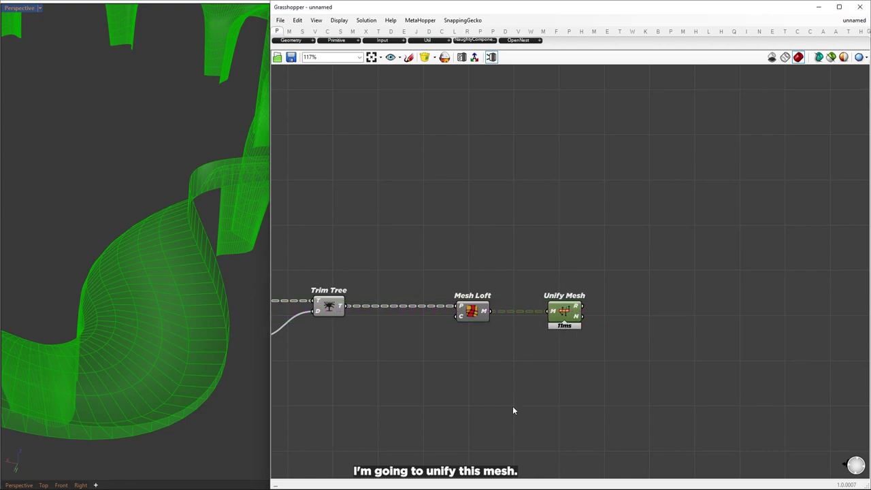
Hide the preview of the last Trim Tree and Mesh Loft so only the unified mesh is displayed.
{"action": "left_click_drag", "start_coordinate": [296, 226], "coordinate": [530, 406]}
{"action": "middle_click", "coordinate": [529, 405]}
{"action": "left_click", "coordinate": [558, 376]}
{"action": "right_click_drag", "start_coordinate": [236, 351], "coordinate": [211, 350]}
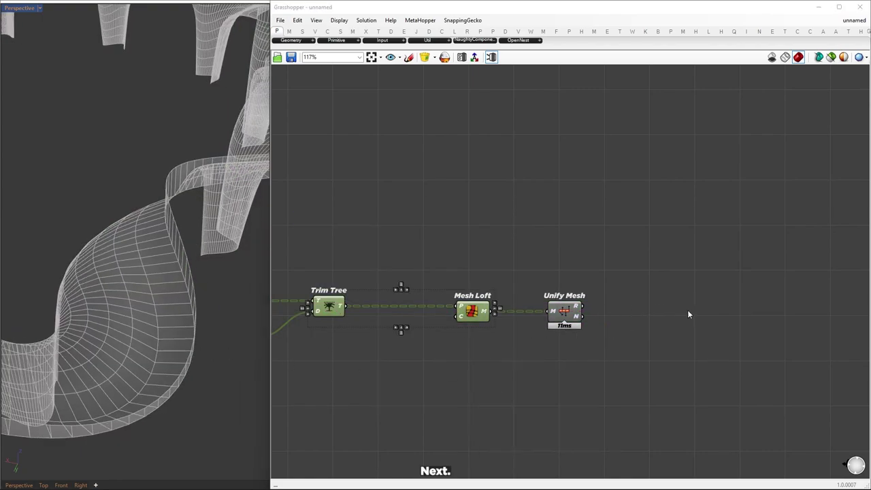
Add a Weaverbird's Offset Mesh component fed by the R output of Unify Mesh.
{"action": "double_click", "coordinate": [689, 312]}
{"action": "type", "text": "wboffset mesh"}
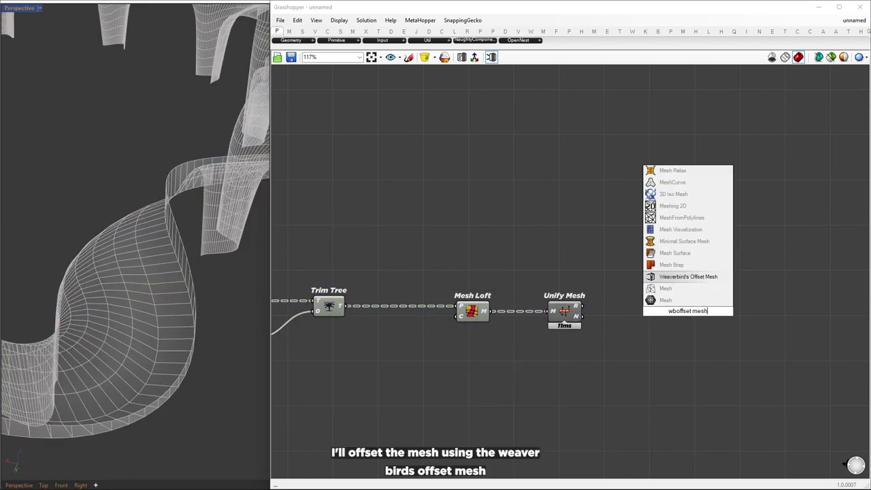
{"action": "key", "text": "Return"}
{"action": "left_click_drag", "start_coordinate": [661, 296], "coordinate": [748, 316]}
Create a 12.000 number slider for the Offset Mesh distance and lower it to about 6.
{"action": "double_click", "coordinate": [594, 361]}
{"action": "type", "text": "12.000"}
{"action": "key", "text": "Return"}
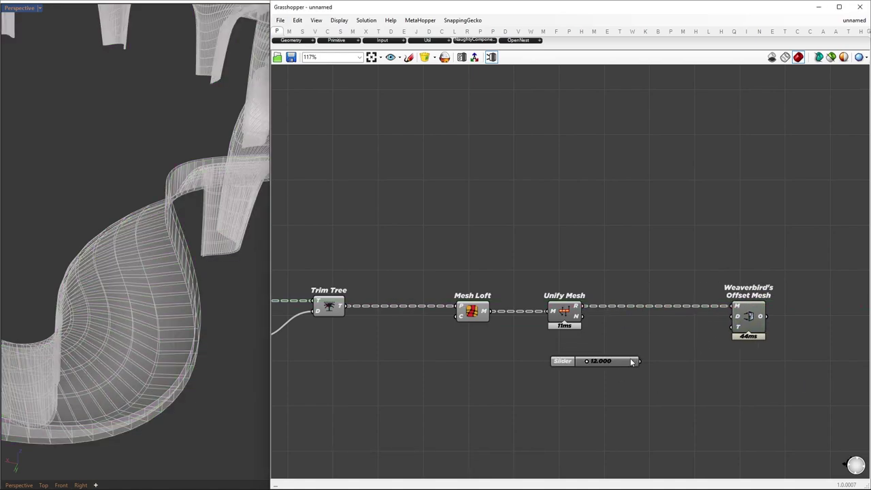
{"action": "left_click_drag", "start_coordinate": [632, 362], "coordinate": [595, 381]}
{"action": "left_click_drag", "start_coordinate": [604, 379], "coordinate": [733, 317]}
{"action": "left_click_drag", "start_coordinate": [749, 318], "coordinate": [737, 351]}
{"action": "right_click_drag", "start_coordinate": [611, 390], "coordinate": [601, 334], "text": "ctrl"}
{"action": "left_click_drag", "start_coordinate": [469, 362], "coordinate": [459, 370]}
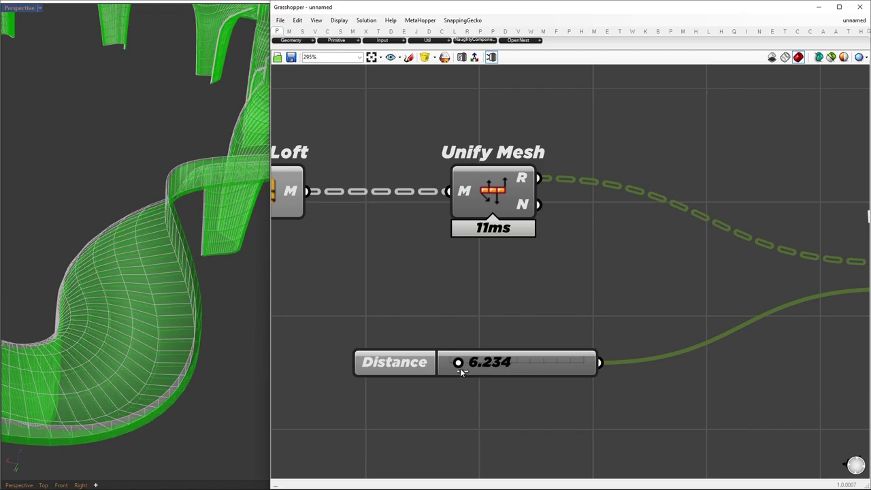
Examine the gap between the original and offset meshes along the balcony edges and columns.
{"action": "left_click", "coordinate": [587, 278]}
{"action": "right_click_drag", "start_coordinate": [589, 277], "coordinate": [568, 344], "text": "ctrl"}
{"action": "left_click_drag", "start_coordinate": [550, 322], "coordinate": [436, 209]}
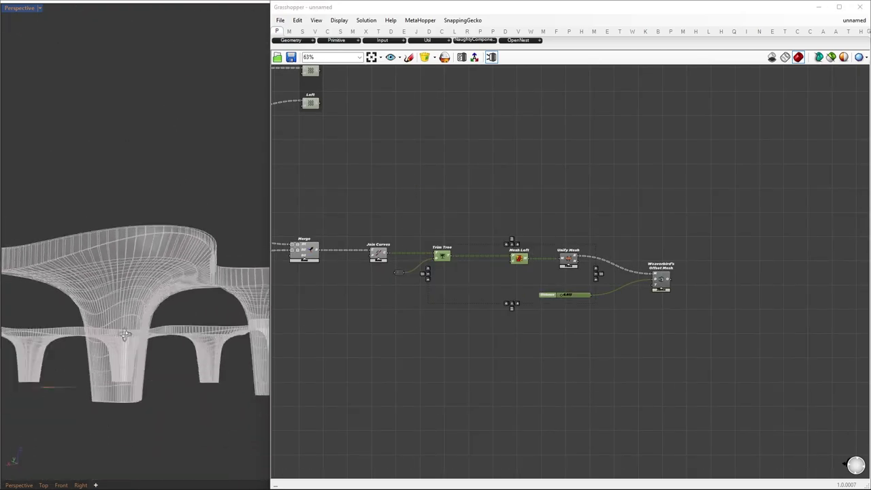
{"action": "right_click_drag", "start_coordinate": [65, 285], "coordinate": [99, 237]}
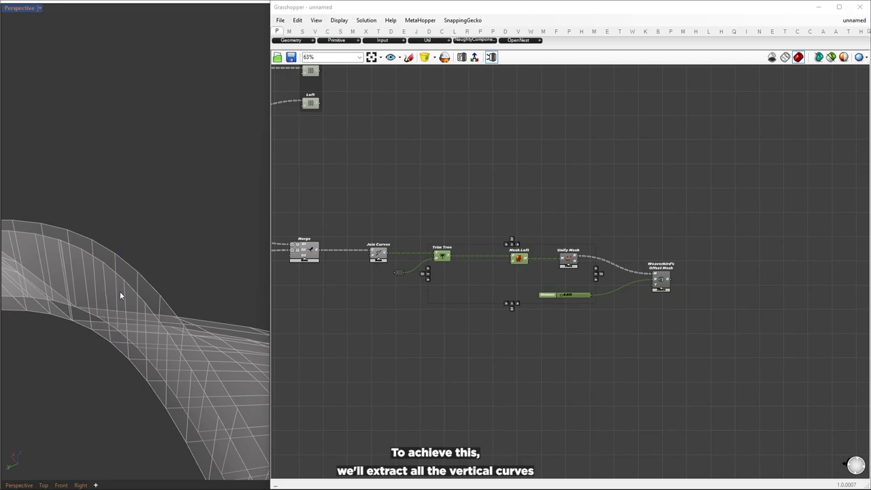
{"action": "scroll", "coordinate": [94, 301], "scroll_direction": "down", "scroll_amount": 12}
{"action": "scroll", "coordinate": [176, 369], "scroll_direction": "up", "scroll_amount": 7}
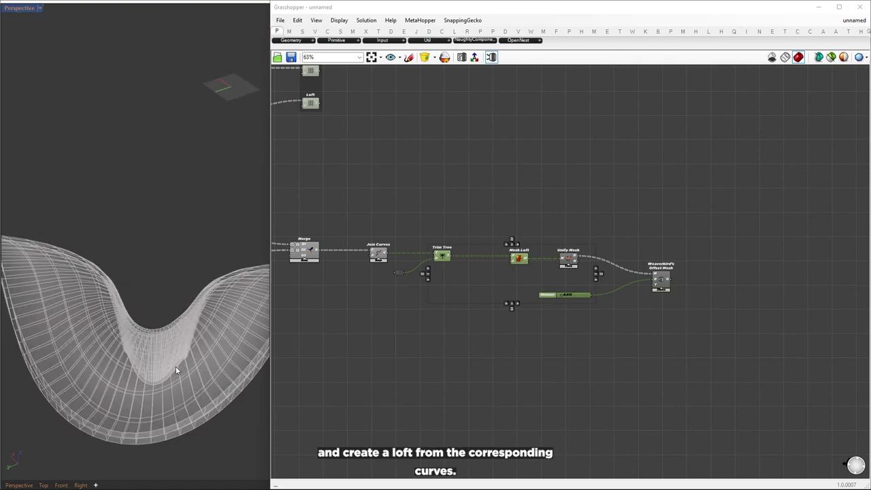
{"action": "right_click_drag", "start_coordinate": [177, 369], "coordinate": [216, 317]}
Add a Merge component with the unified mesh in D1 and the offset mesh in D2.
{"action": "right_click_drag", "start_coordinate": [651, 282], "coordinate": [511, 297]}
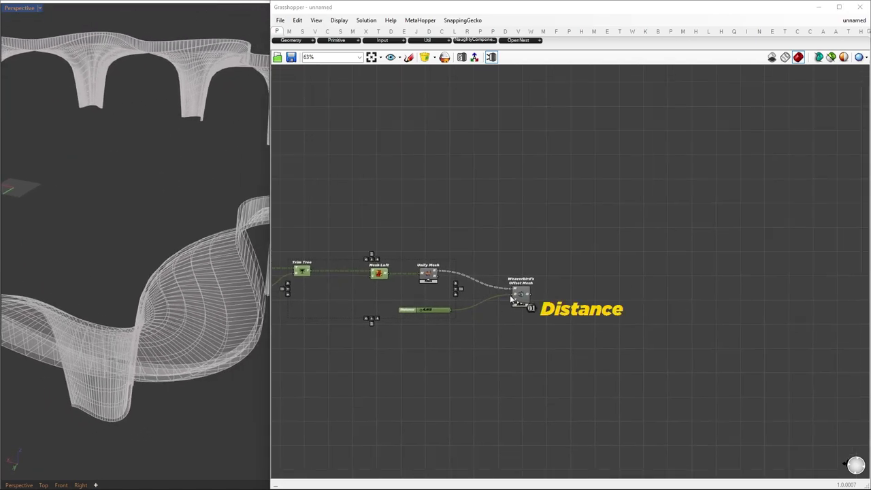
{"action": "scroll", "coordinate": [555, 235], "scroll_direction": "up", "scroll_amount": 2}
{"action": "double_click", "coordinate": [614, 279]}
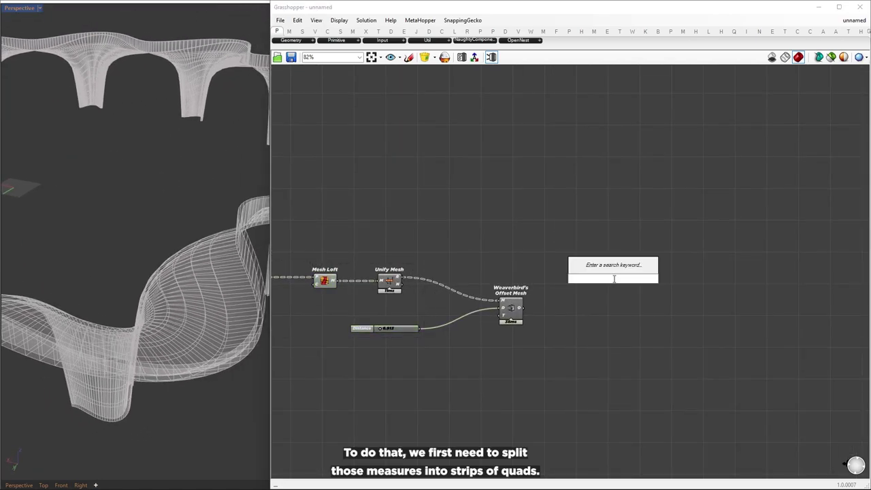
{"action": "type", "text": "merge"}
{"action": "key", "text": "Return"}
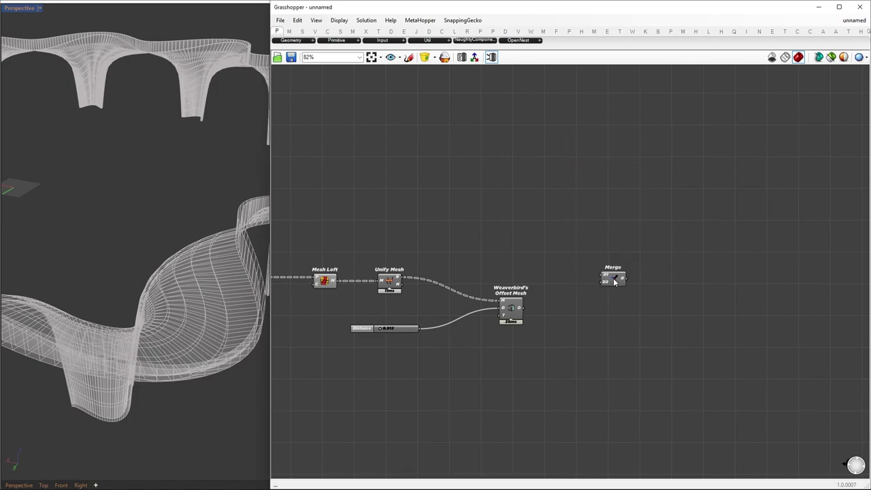
{"action": "left_click_drag", "start_coordinate": [598, 277], "coordinate": [520, 307]}
{"action": "left_click_drag", "start_coordinate": [611, 280], "coordinate": [597, 285]}
Simplify the D1 and D2 inputs of the mesh Merge.
{"action": "scroll", "coordinate": [654, 265], "scroll_direction": "up", "scroll_amount": 3}
{"action": "right_click", "coordinate": [550, 281]}
{"action": "left_click", "coordinate": [566, 379]}
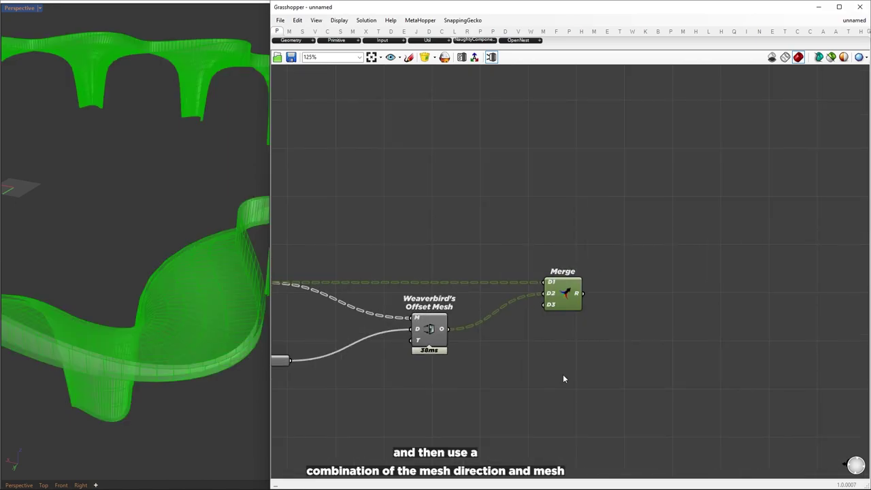
{"action": "right_click", "coordinate": [550, 292]}
{"action": "left_click", "coordinate": [566, 389]}
Add a MeshDirection component fed by the Merge result and hide the preview of the components before it.
{"action": "right_click_drag", "start_coordinate": [733, 300], "coordinate": [617, 297]}
{"action": "double_click", "coordinate": [617, 297]}
{"action": "type", "text": "meshdirection"}
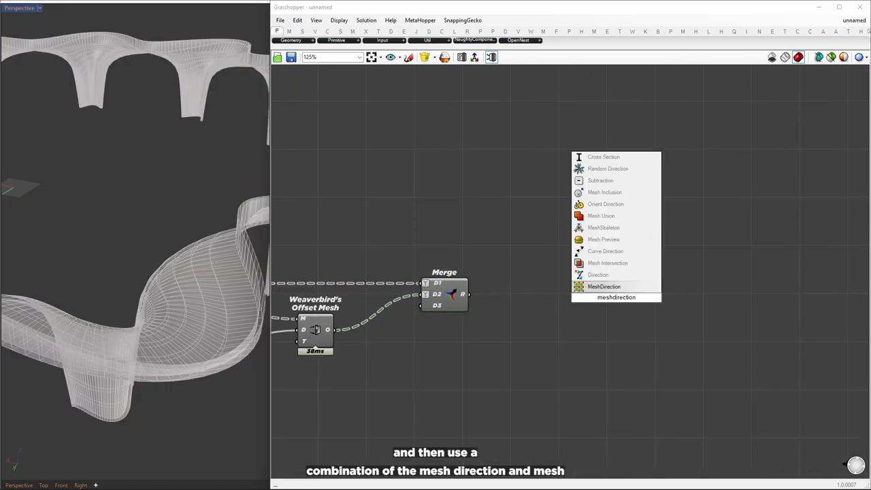
{"action": "key", "text": "Return"}
{"action": "left_click_drag", "start_coordinate": [620, 275], "coordinate": [555, 293]}
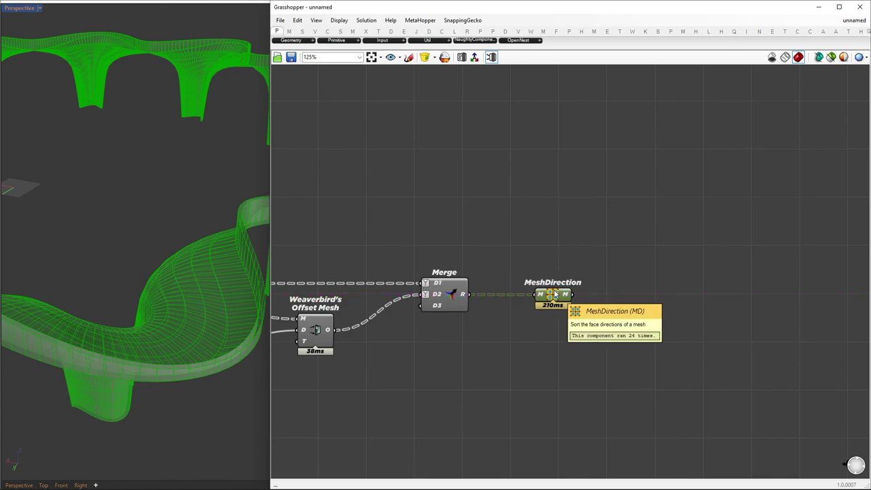
{"action": "middle_click", "coordinate": [553, 293]}
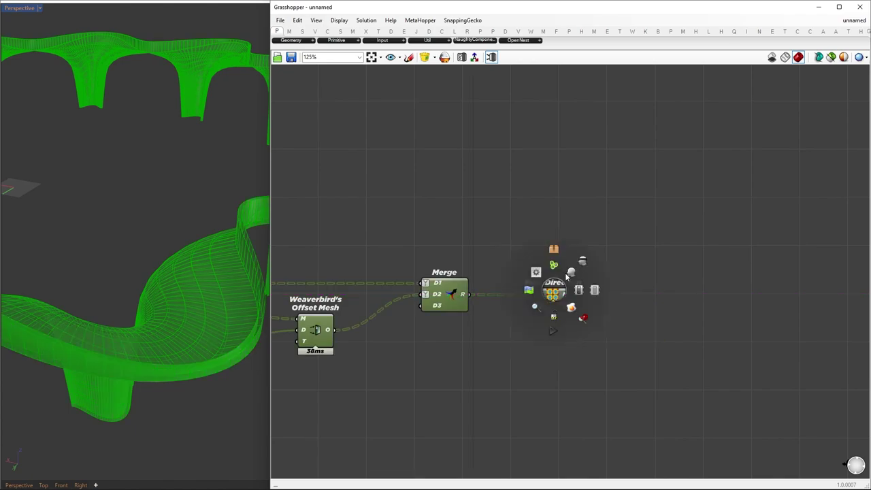
Add a Stripper component that takes the MeshDirection output as its mesh.
{"action": "double_click", "coordinate": [671, 300]}
{"action": "type", "text": "mesh stripper"}
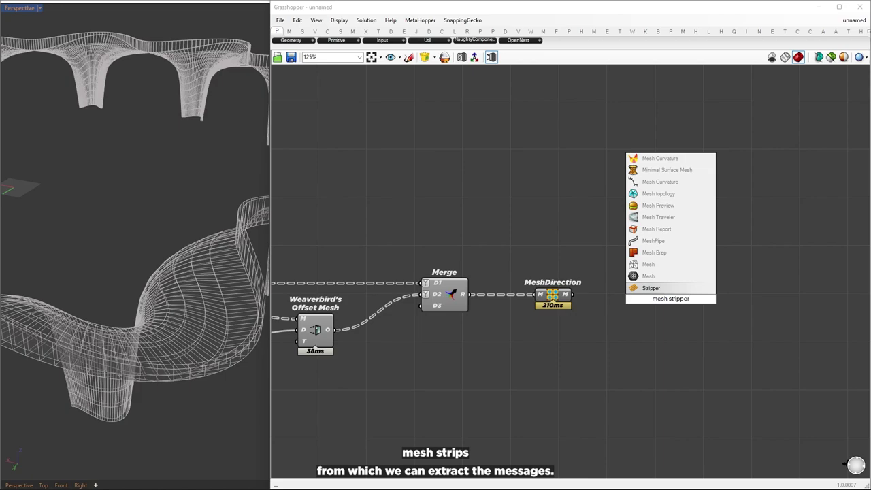
{"action": "key", "text": "Return"}
{"action": "left_click_drag", "start_coordinate": [574, 294], "coordinate": [642, 298]}
{"action": "right_click_drag", "start_coordinate": [705, 282], "coordinate": [634, 279]}
{"action": "left_click", "coordinate": [653, 295]}
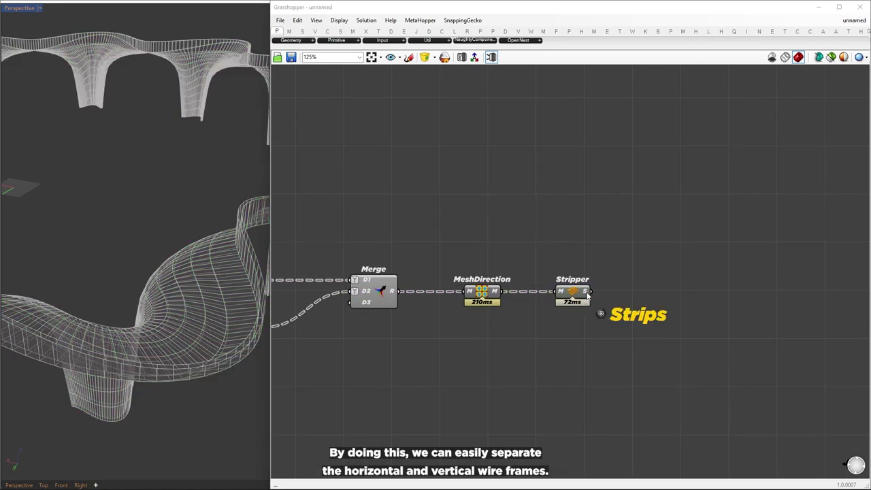
Add a Mesh Edges component fed by the strips output of Stripper.
{"action": "double_click", "coordinate": [666, 299]}
{"action": "type", "text": "m"}
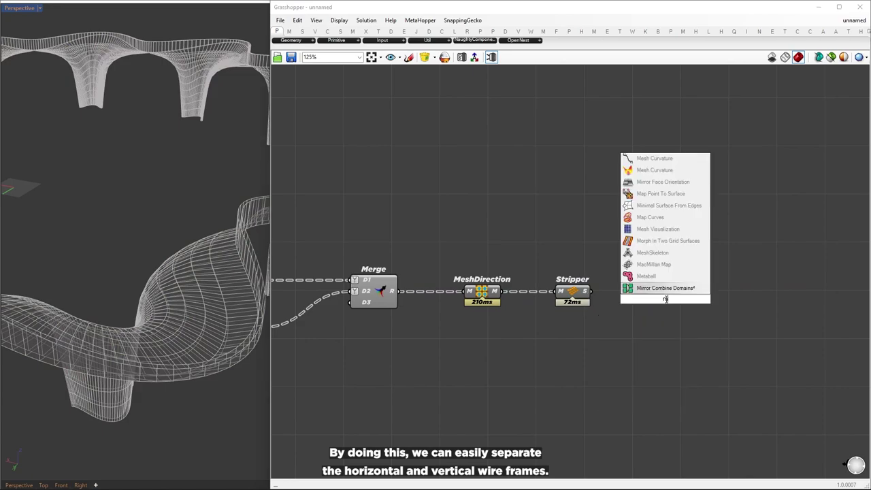
{"action": "type", "text": "esh edge"}
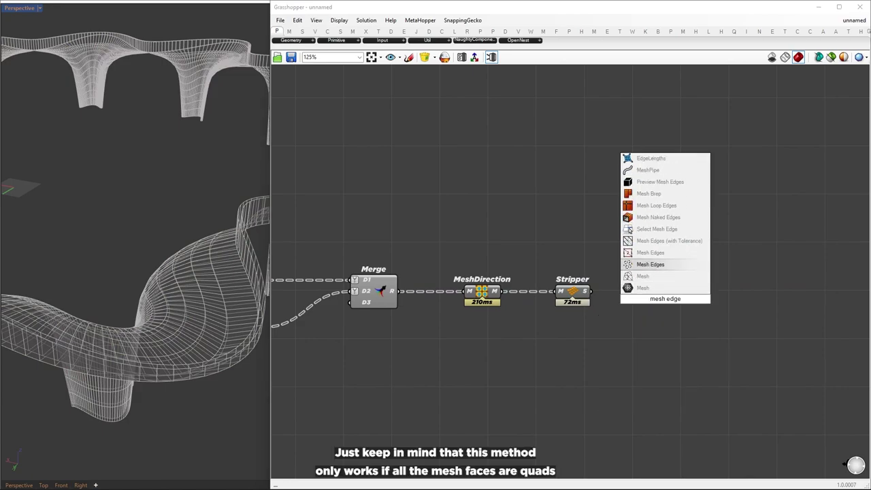
{"action": "key", "text": "Return"}
{"action": "left_click_drag", "start_coordinate": [589, 291], "coordinate": [641, 297]}
{"action": "left_click", "coordinate": [664, 300]}
Hide the preview of Merge, MeshDirection and Stripper.
{"action": "left_click_drag", "start_coordinate": [602, 371], "coordinate": [350, 206]}
{"action": "middle_click", "coordinate": [440, 201]}
{"action": "left_click", "coordinate": [460, 184]}
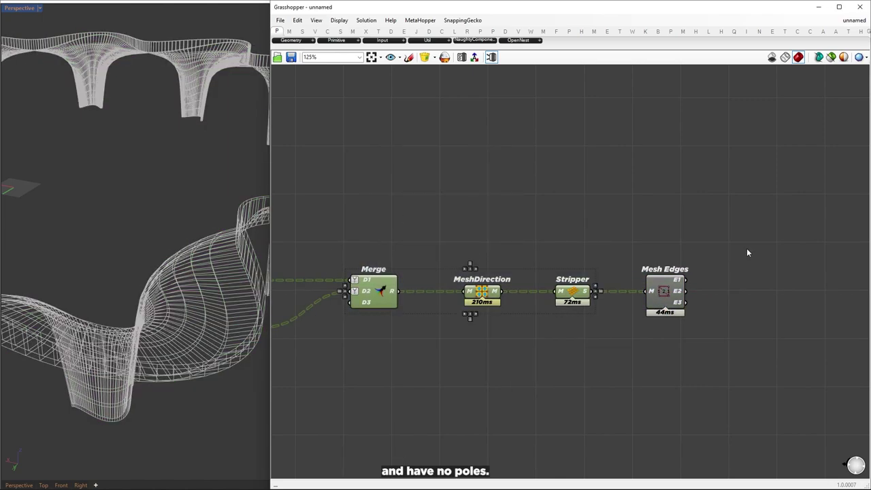
Add a Curve parameter fed by the E1 output of Mesh Edges and hide the preview of Mesh Edges and the components before it.
{"action": "right_click_drag", "start_coordinate": [747, 248], "coordinate": [595, 248]}
{"action": "double_click", "coordinate": [651, 265]}
{"action": "type", "text": "cur"}
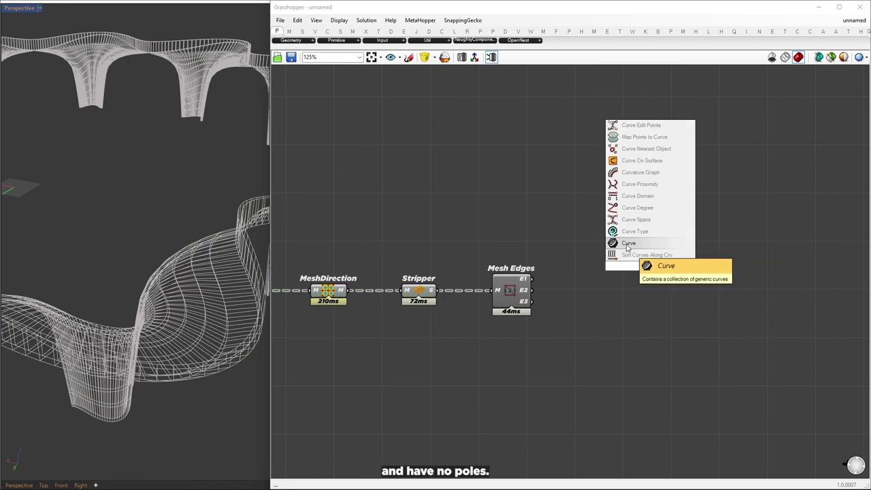
{"action": "left_click", "coordinate": [628, 244]}
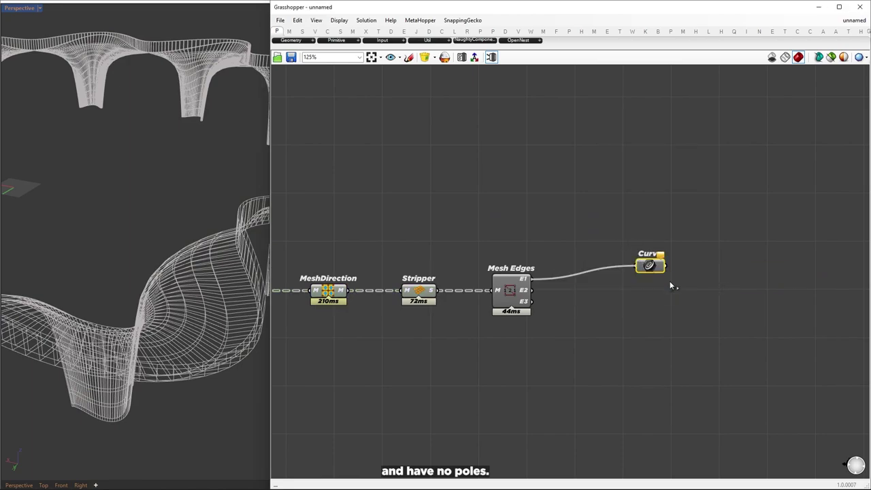
{"action": "left_click_drag", "start_coordinate": [578, 366], "coordinate": [232, 182]}
{"action": "middle_click", "coordinate": [471, 201]}
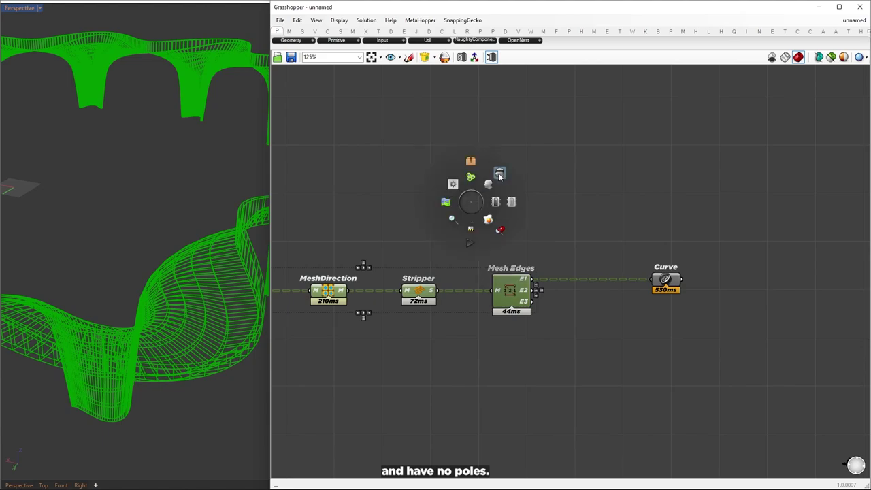
{"action": "left_click", "coordinate": [500, 176]}
Replace the Curve parameter's source with the E2 output of Mesh Edges and align it with the wire.
{"action": "right_click_drag", "start_coordinate": [173, 278], "coordinate": [157, 234]}
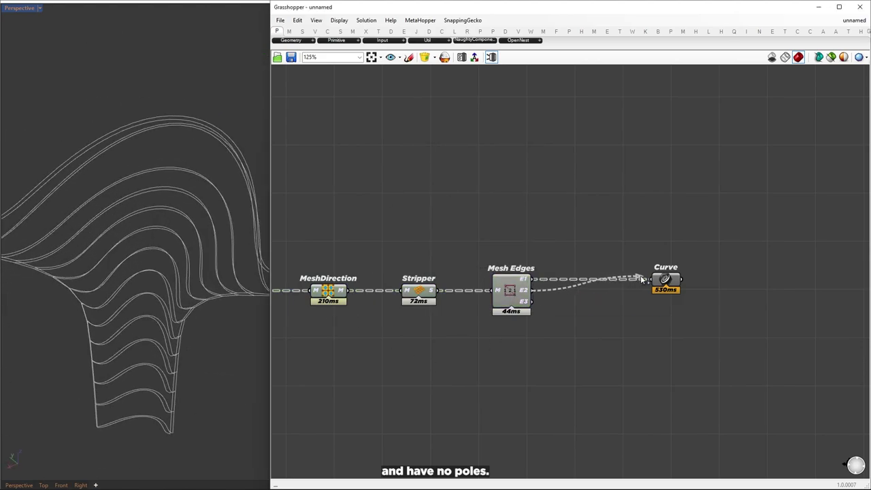
{"action": "left_click_drag", "start_coordinate": [663, 282], "coordinate": [669, 291]}
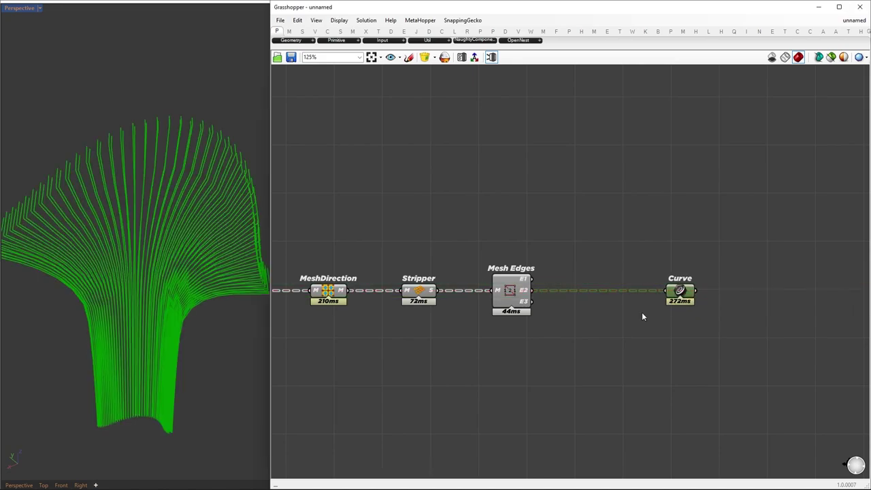
{"action": "right_click_drag", "start_coordinate": [184, 213], "coordinate": [211, 275]}
Add a Param Viewer fed by the Curve parameter, enlarge it to list more branches, and move it clear of the chain.
{"action": "right_click_drag", "start_coordinate": [735, 249], "coordinate": [509, 253]}
{"action": "double_click", "coordinate": [598, 242]}
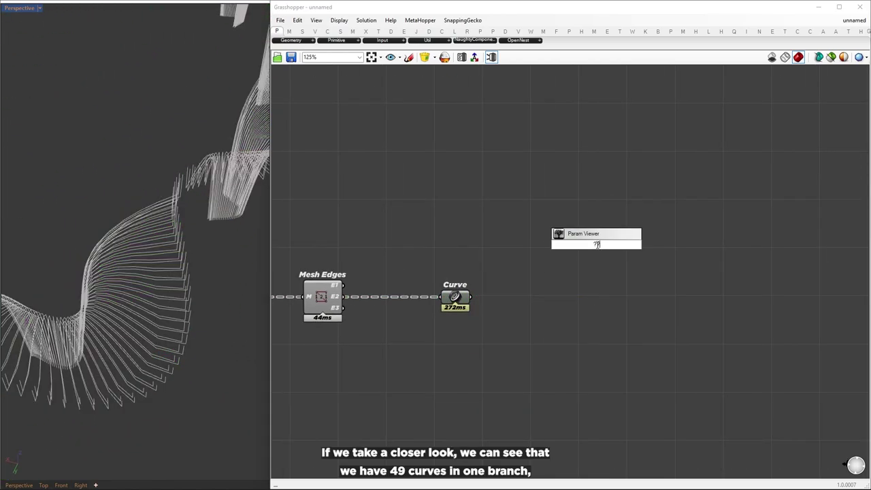
{"action": "key", "text": "Return"}
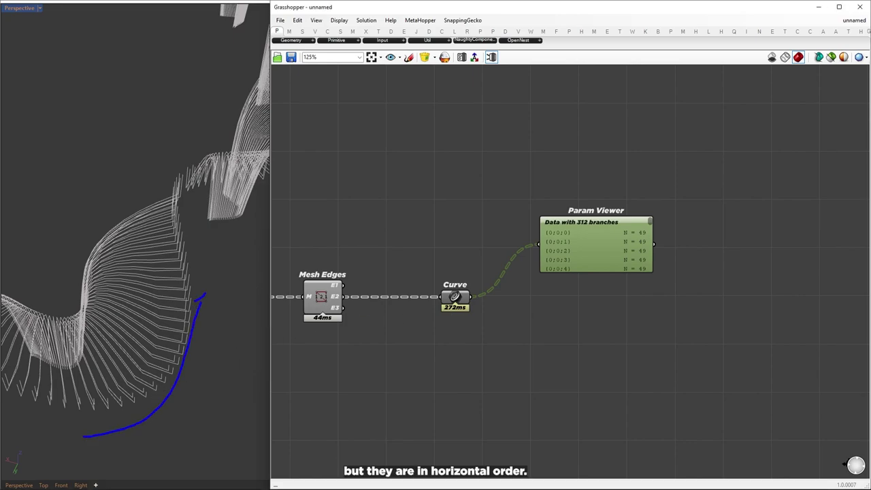
{"action": "left_click_drag", "start_coordinate": [219, 334], "coordinate": [235, 357]}
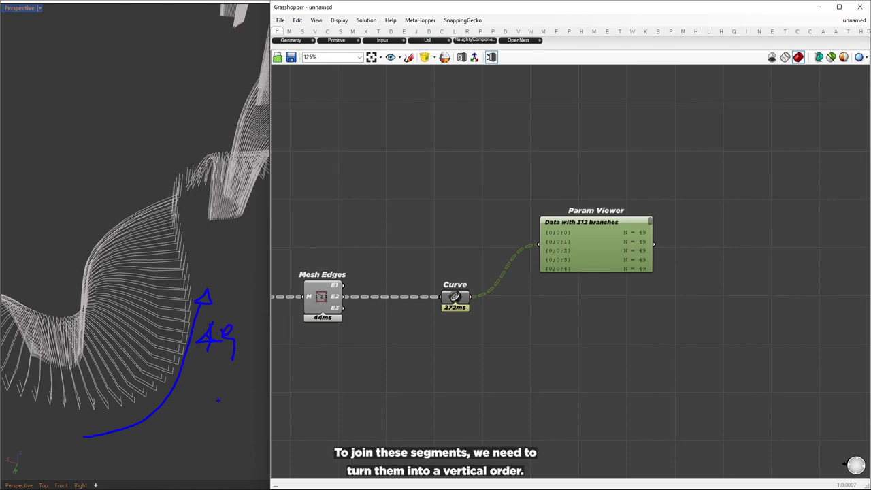
{"action": "left_click_drag", "start_coordinate": [162, 352], "coordinate": [138, 350]}
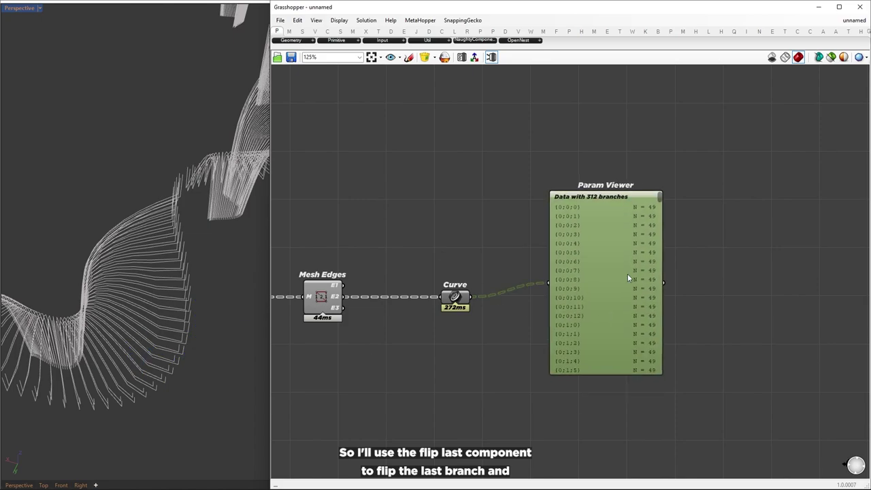
{"action": "left_click_drag", "start_coordinate": [627, 273], "coordinate": [690, 214]}
Add a Flip Last component fed by the Curve parameter and switch the Param Viewer's source to its output.
{"action": "double_click", "coordinate": [563, 317]}
{"action": "type", "text": "flip last"}
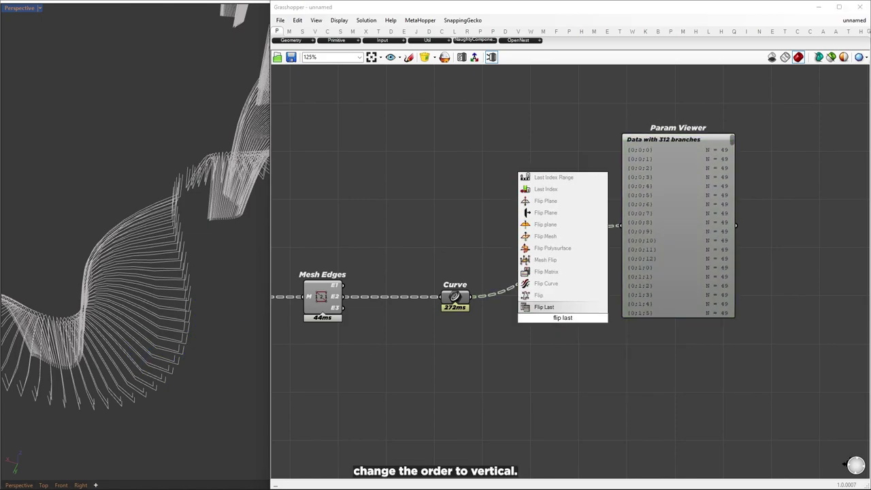
{"action": "key", "text": "Return"}
{"action": "left_click_drag", "start_coordinate": [472, 297], "coordinate": [544, 316]}
{"action": "left_click_drag", "start_coordinate": [554, 319], "coordinate": [548, 301]}
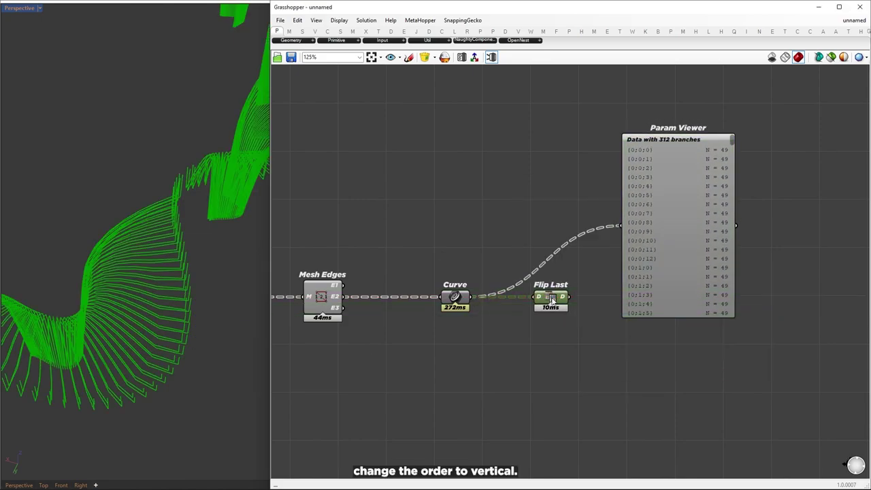
{"action": "left_click_drag", "start_coordinate": [633, 276], "coordinate": [763, 341]}
{"action": "right_click_drag", "start_coordinate": [685, 342], "coordinate": [621, 323]}
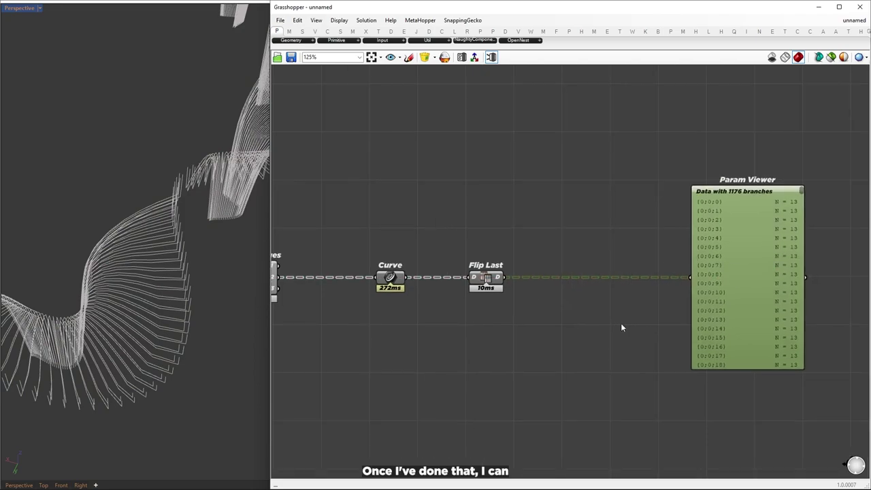
Add a Join Curves component fed by the Flip Last output and place it below the wire to the Param Viewer.
{"action": "double_click", "coordinate": [577, 312]}
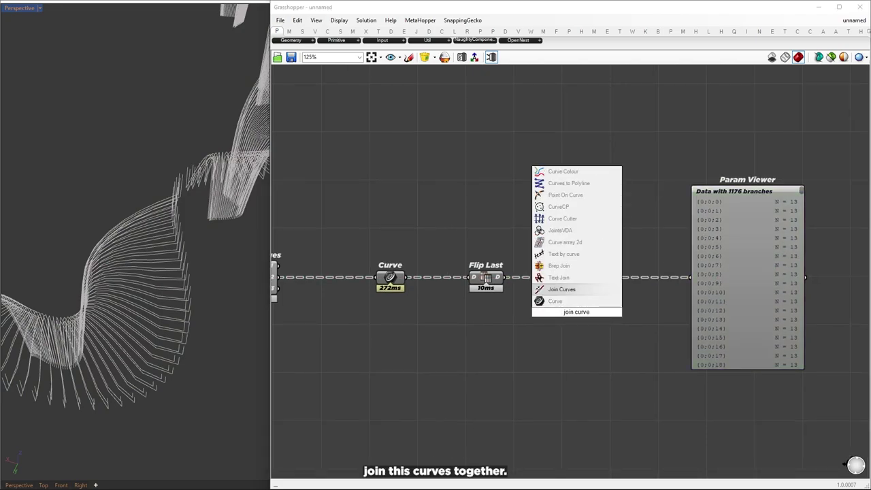
{"action": "left_click", "coordinate": [567, 289]}
{"action": "left_click_drag", "start_coordinate": [576, 312], "coordinate": [594, 333]}
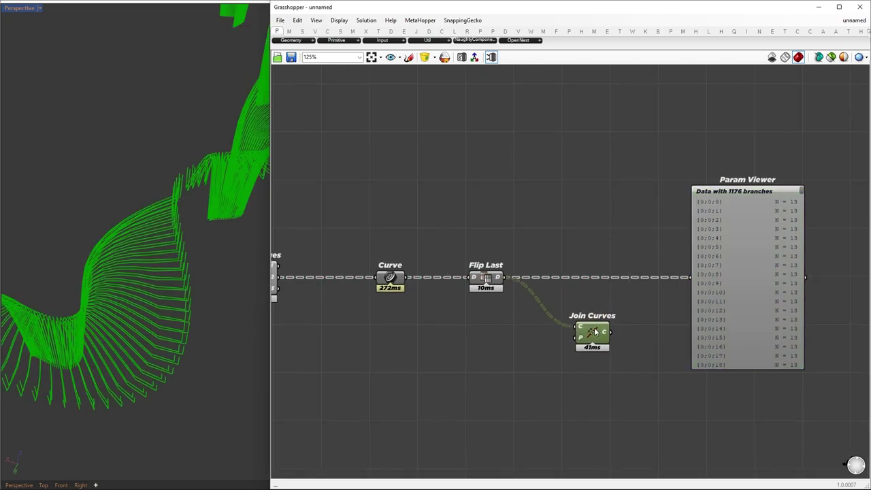
{"action": "right_click_drag", "start_coordinate": [579, 361], "coordinate": [532, 316]}
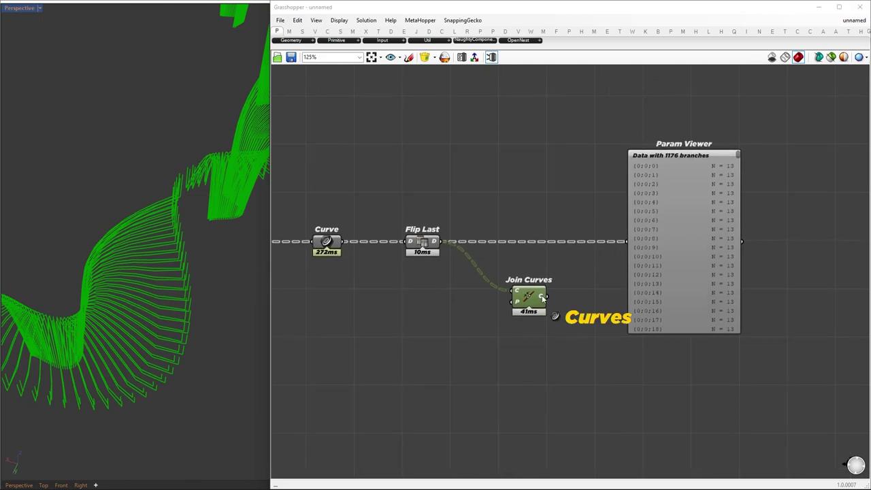
{"action": "mouse_move", "coordinate": [542, 298]}
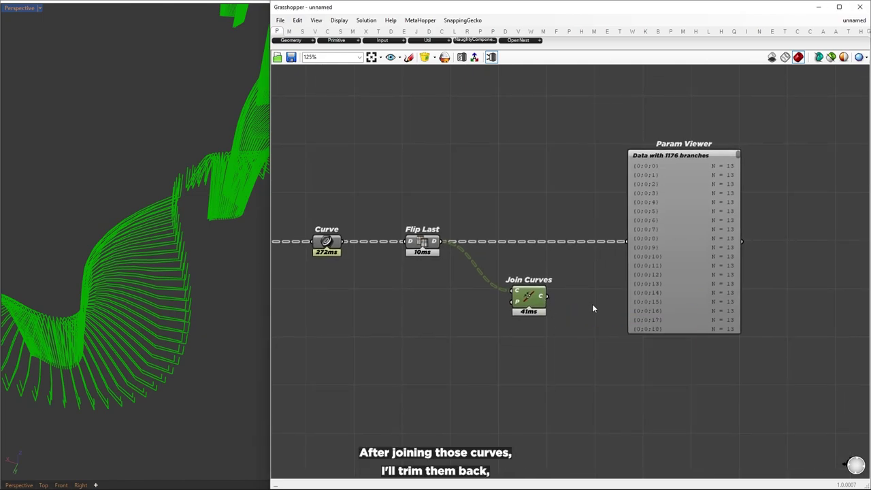
Move the Param Viewer farther along and add a Trim Tree component fed by Join Curves, with a Depth slider of 2.
{"action": "right_click_drag", "start_coordinate": [593, 304], "coordinate": [562, 300]}
{"action": "left_click_drag", "start_coordinate": [630, 260], "coordinate": [757, 260]}
{"action": "double_click", "coordinate": [657, 306]}
{"action": "type", "text": "trim"}
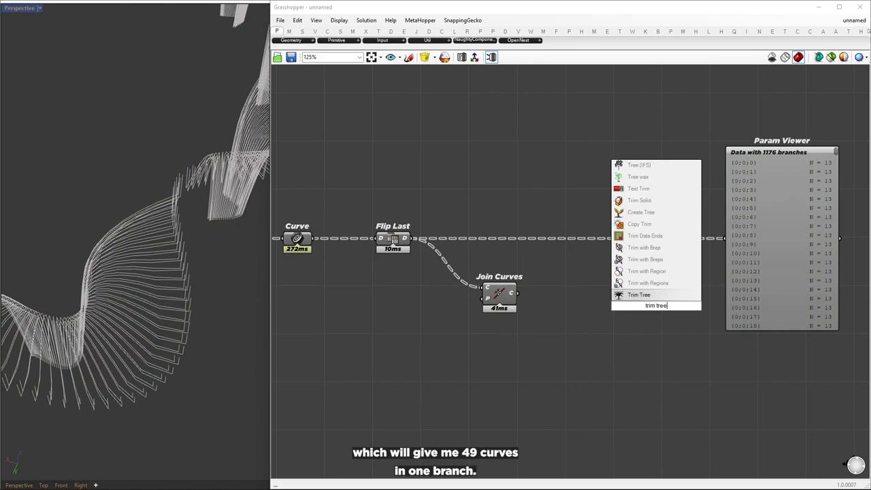
{"action": "type", "text": " tree"}
{"action": "key", "text": "Return"}
{"action": "left_click_drag", "start_coordinate": [644, 300], "coordinate": [602, 302]}
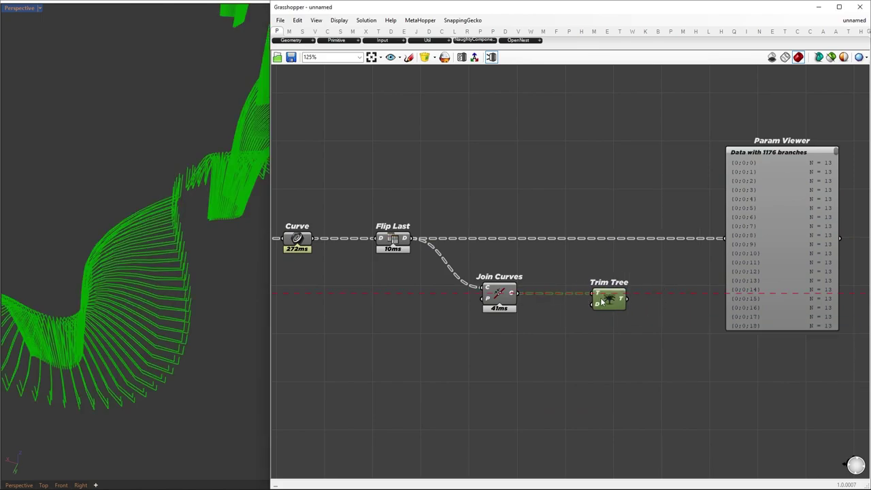
{"action": "left_click", "coordinate": [489, 348]}
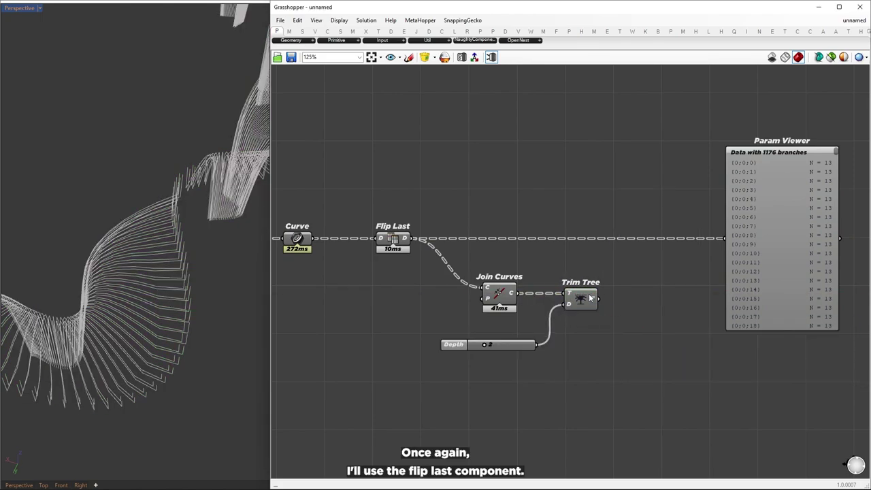
Add a second Flip Last component fed by Trim Tree and switch the Param Viewer's source to its output.
{"action": "double_click", "coordinate": [646, 305]}
{"action": "type", "text": "fli"}
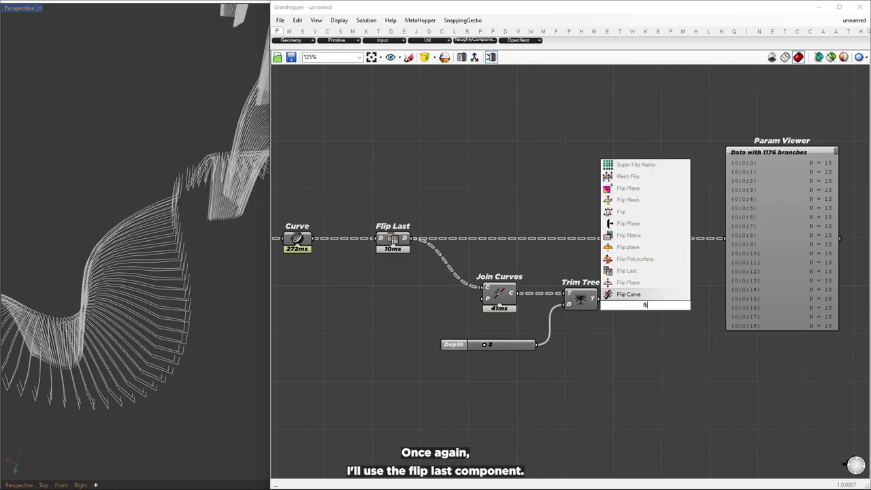
{"action": "type", "text": "p last"}
{"action": "key", "text": "Return"}
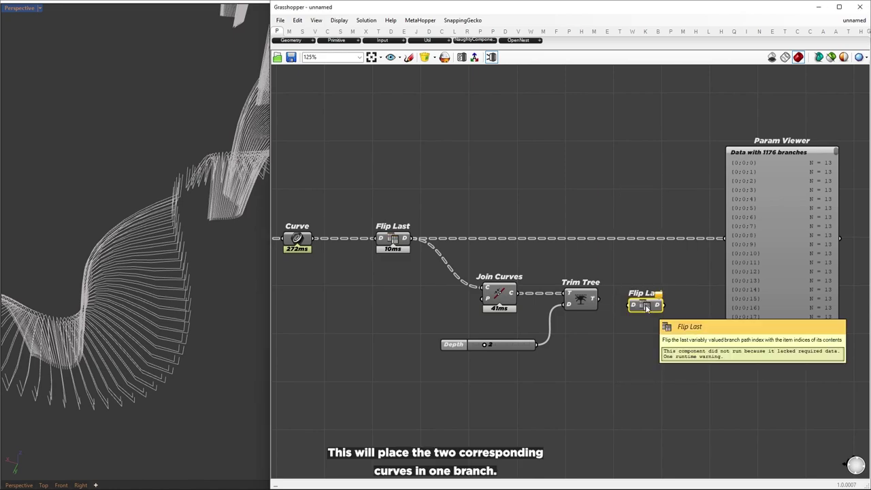
{"action": "left_click_drag", "start_coordinate": [613, 310], "coordinate": [719, 239]}
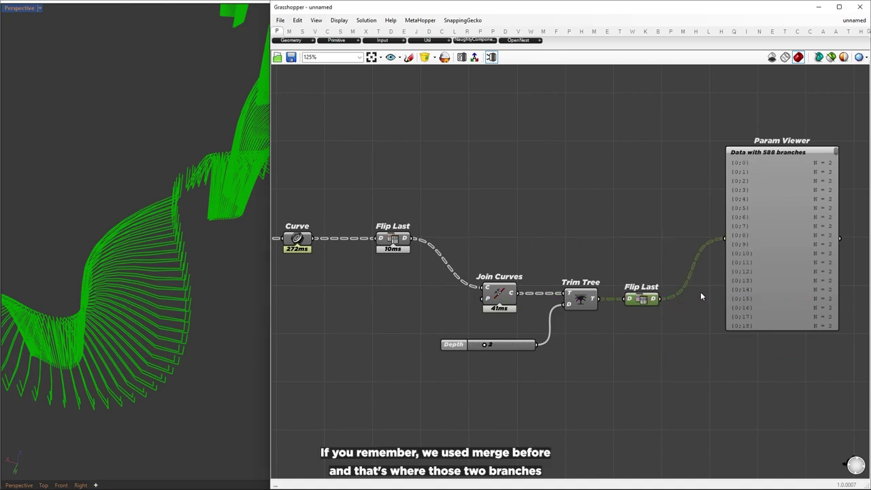
Add a Mesh Loft component fed by the second Flip Last and delete the Param Viewer.
{"action": "right_click_drag", "start_coordinate": [701, 293], "coordinate": [516, 292]}
{"action": "left_click_drag", "start_coordinate": [609, 266], "coordinate": [782, 253]}
{"action": "left_click", "coordinate": [638, 312]}
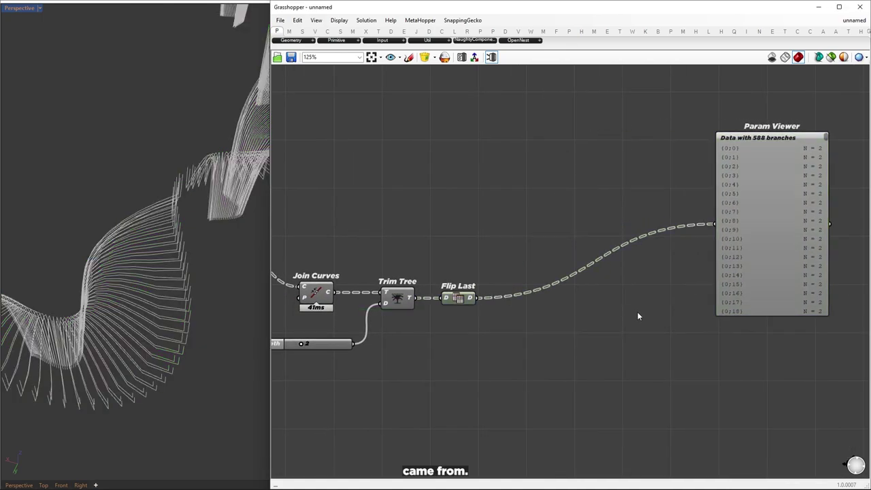
{"action": "double_click", "coordinate": [639, 316]}
{"action": "type", "text": "mesh lo"}
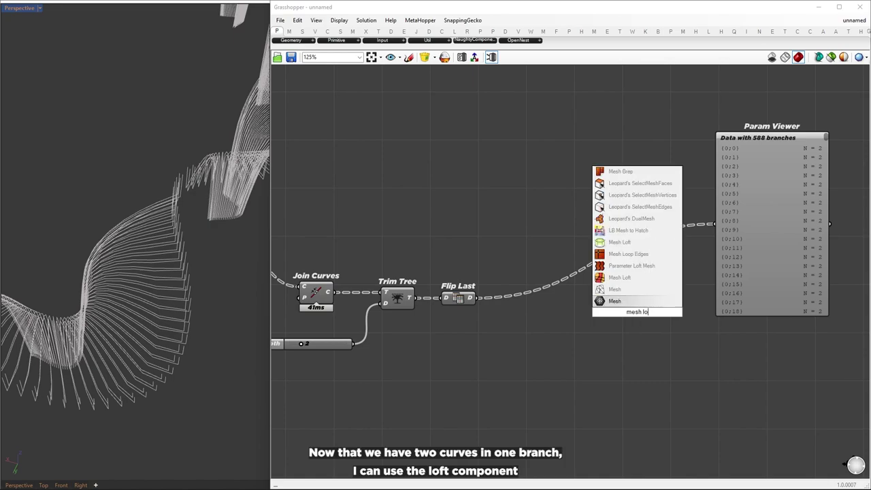
{"action": "type", "text": "ft"}
{"action": "key", "text": "Return"}
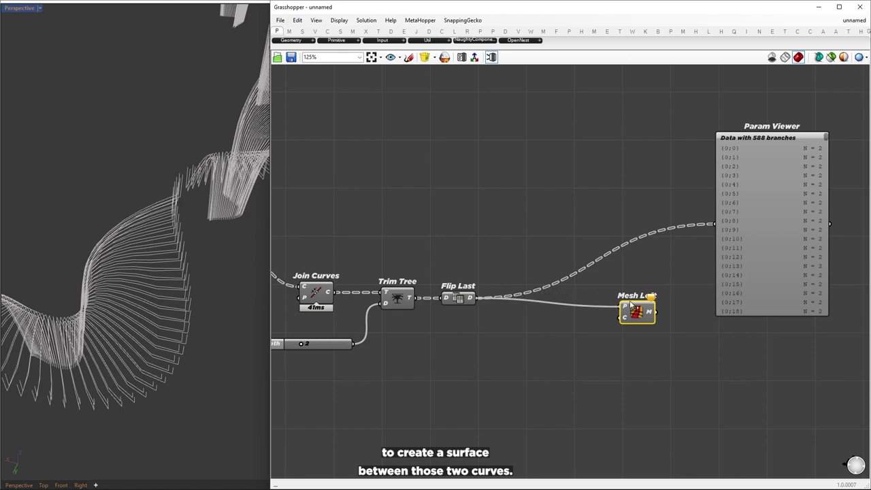
{"action": "left_click_drag", "start_coordinate": [636, 312], "coordinate": [573, 307]}
{"action": "left_click", "coordinate": [750, 252]}
{"action": "key", "text": "Delete"}
Add an Offset Mesh component fed by Mesh Loft, with a Value slider for D and its Negative for B.
{"action": "right_click_drag", "start_coordinate": [485, 314], "coordinate": [570, 321]}
{"action": "type", "text": "offs"}
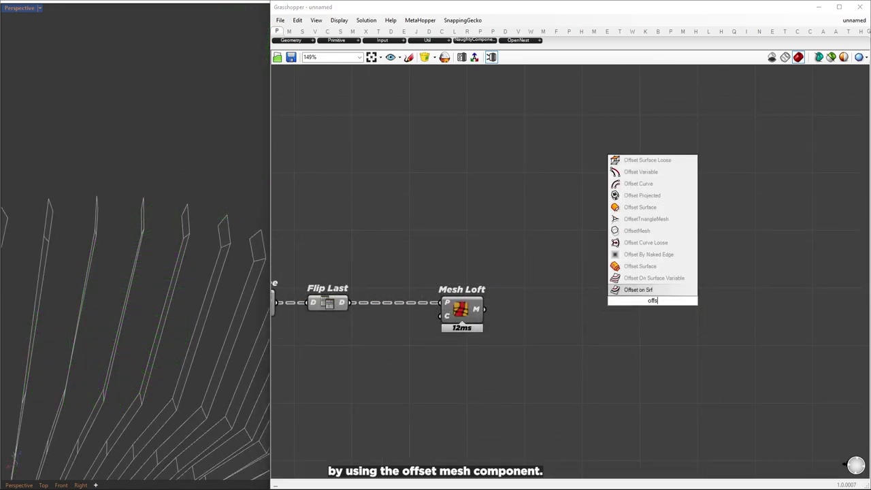
{"action": "type", "text": "et mesh"}
{"action": "key", "text": "Return"}
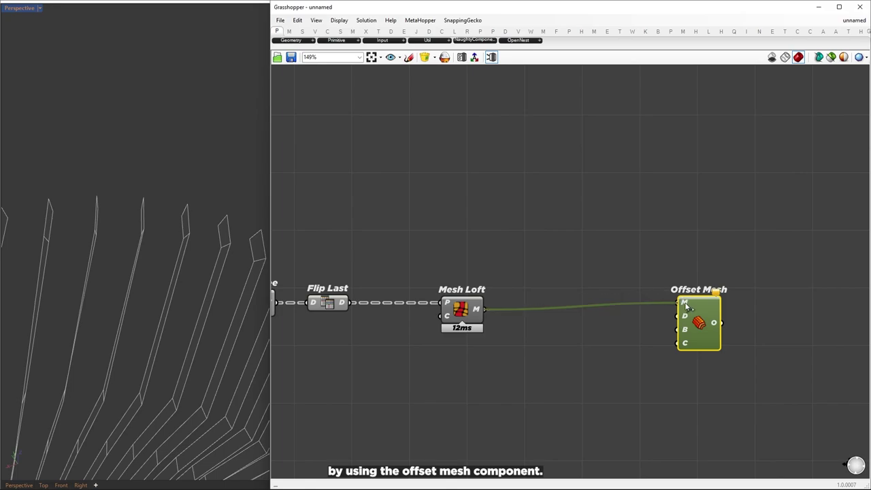
{"action": "left_click_drag", "start_coordinate": [686, 306], "coordinate": [719, 319]}
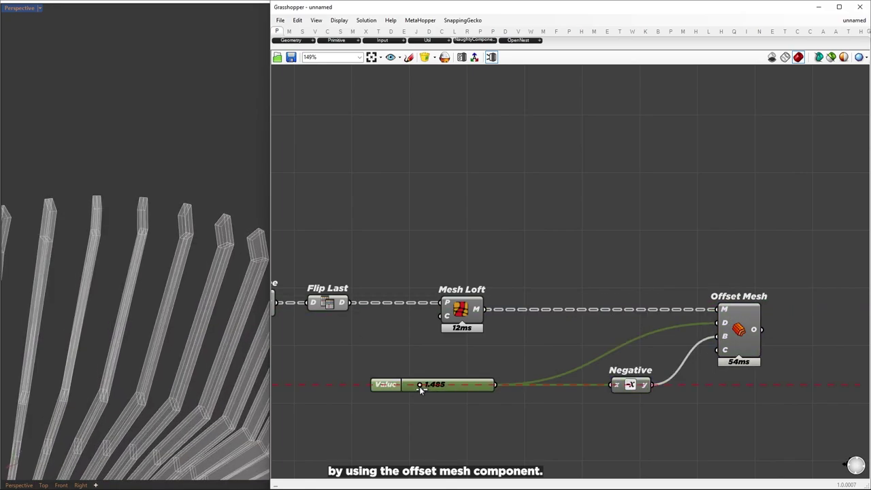
{"action": "left_click", "coordinate": [426, 437]}
Hide the previews of all the components before Offset Mesh and inspect the thickened strips in the perspective view.
{"action": "scroll", "coordinate": [588, 336], "scroll_direction": "down", "scroll_amount": 3}
{"action": "left_click_drag", "start_coordinate": [634, 385], "coordinate": [308, 280]}
{"action": "key", "text": "ctrl+q"}
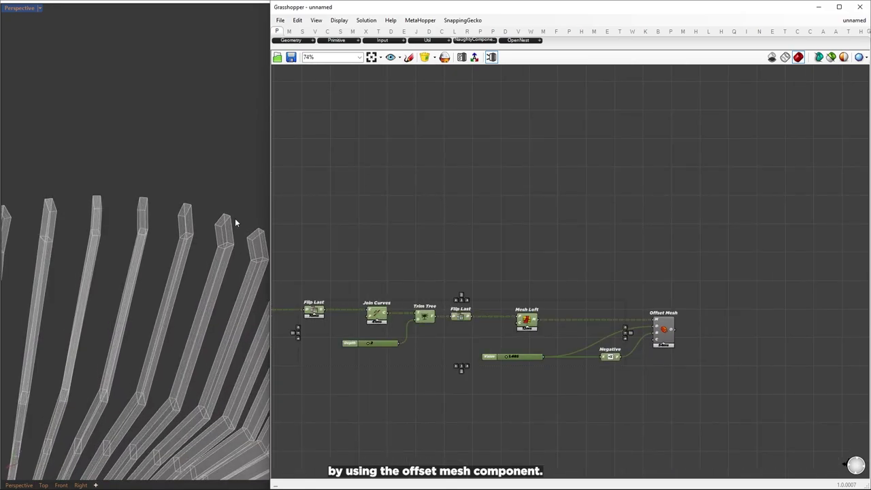
{"action": "scroll", "coordinate": [165, 212], "scroll_direction": "down", "scroll_amount": 8}
{"action": "right_click_drag", "start_coordinate": [164, 212], "coordinate": [107, 398]}
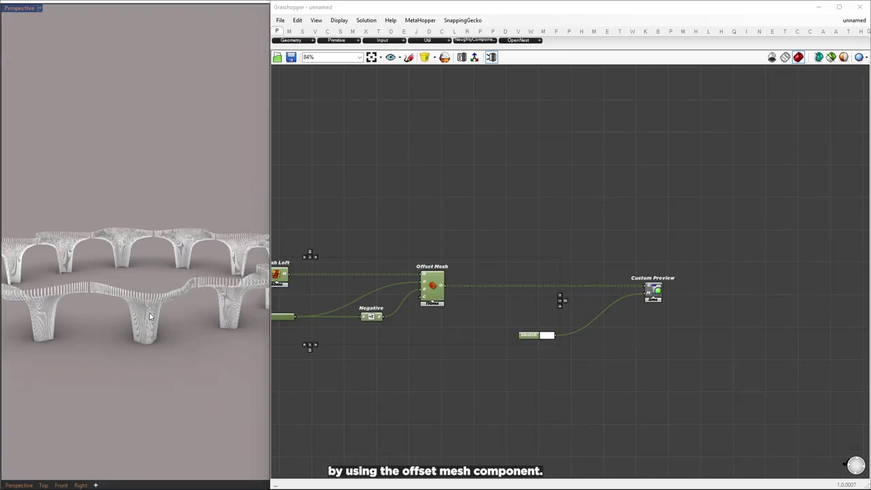
{"action": "right_click_drag", "start_coordinate": [148, 313], "coordinate": [241, 262]}
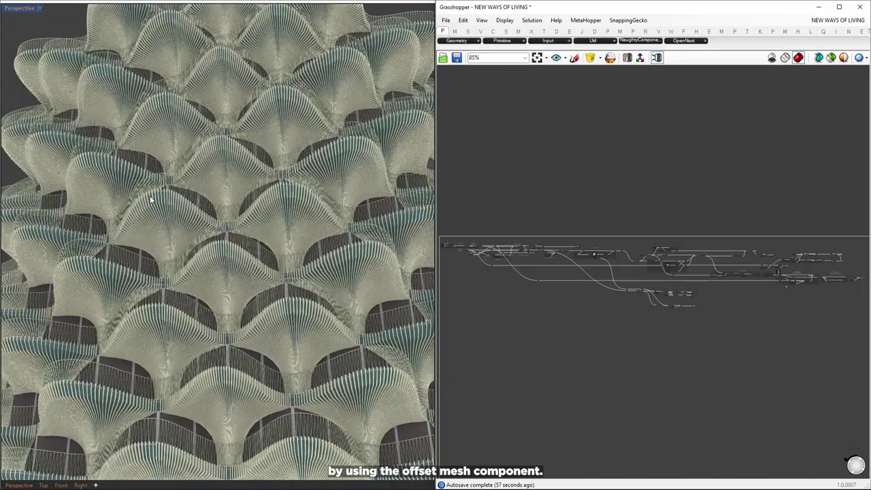
{"action": "right_click_drag", "start_coordinate": [151, 198], "coordinate": [245, 362]}
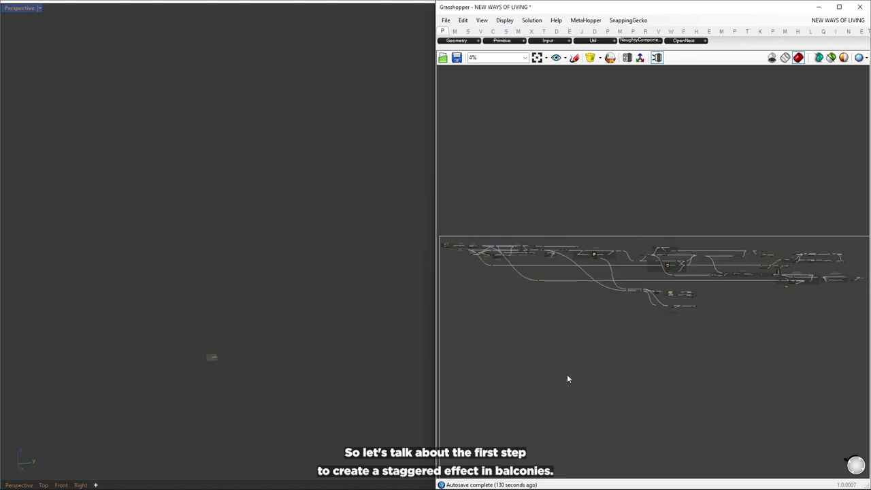
Add a Curve parameter above the base curve group in the NEW WAYS OF LIVING definition.
{"action": "scroll", "coordinate": [571, 272], "scroll_direction": "up", "scroll_amount": 3}
{"action": "scroll", "coordinate": [490, 270], "scroll_direction": "up", "scroll_amount": 7}
{"action": "right_click_drag", "start_coordinate": [490, 270], "coordinate": [644, 257]}
{"action": "scroll", "coordinate": [593, 192], "scroll_direction": "up", "scroll_amount": 2}
{"action": "right_click_drag", "start_coordinate": [593, 193], "coordinate": [790, 197]}
{"action": "double_click", "coordinate": [792, 196]}
{"action": "type", "text": "curve"}
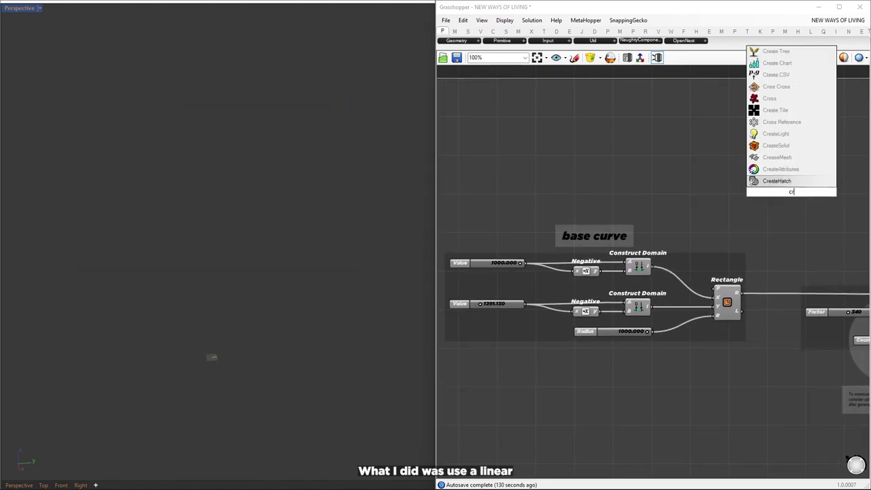
{"action": "key", "text": "Return"}
{"action": "left_click", "coordinate": [812, 191]}
Move the Curve parameter above the Adjusting seams group and feed it from the Linear Array output.
{"action": "right_click_drag", "start_coordinate": [779, 233], "coordinate": [503, 230]}
{"action": "left_click_drag", "start_coordinate": [549, 185], "coordinate": [806, 164]}
{"action": "right_click_drag", "start_coordinate": [768, 186], "coordinate": [653, 197]}
{"action": "left_click_drag", "start_coordinate": [633, 305], "coordinate": [679, 176]}
{"action": "right_click_drag", "start_coordinate": [265, 282], "coordinate": [282, 260]}
Add an End Points component fed by the Curve parameter and inspect the seam alignment of the stacked floor curves.
{"action": "right_click_drag", "start_coordinate": [769, 187], "coordinate": [627, 183]}
{"action": "left_click", "coordinate": [549, 173]}
{"action": "left_click", "coordinate": [667, 157]}
{"action": "type", "text": "end"}
{"action": "key", "text": "Return"}
{"action": "left_click_drag", "start_coordinate": [595, 164], "coordinate": [647, 156]}
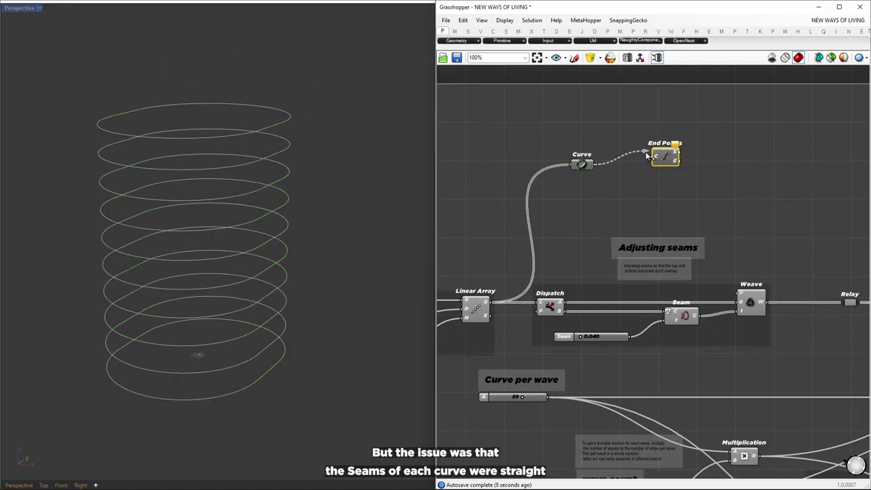
{"action": "right_click_drag", "start_coordinate": [120, 315], "coordinate": [136, 292]}
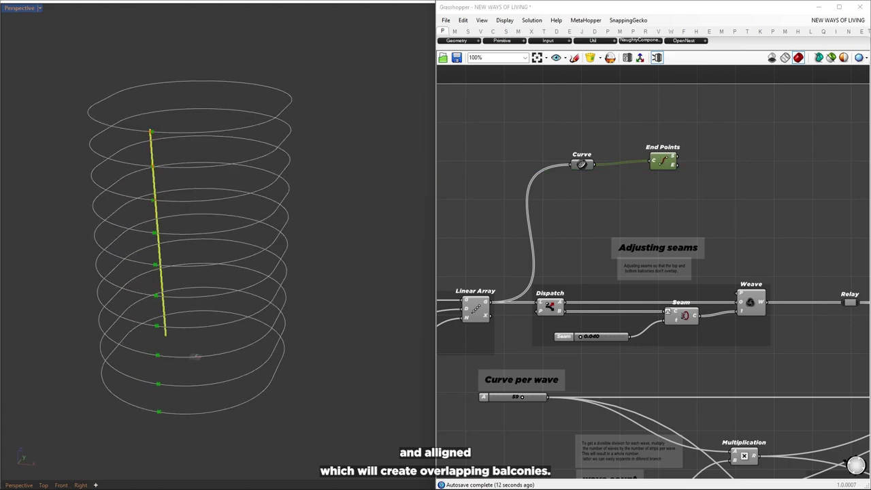
{"action": "left_click_drag", "start_coordinate": [161, 420], "coordinate": [149, 415], "text": "shift"}
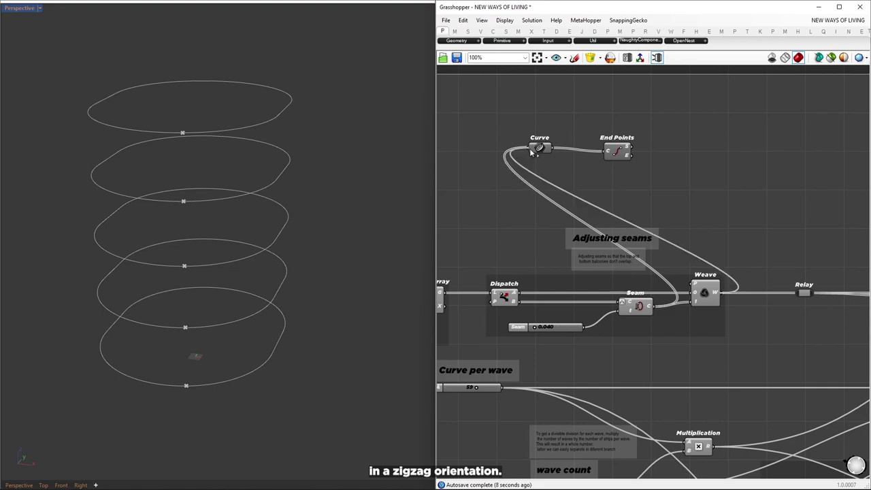
Switch the Curve parameter's source to the Weave output and inspect the seam points on alternate floors.
{"action": "left_click_drag", "start_coordinate": [531, 150], "coordinate": [531, 149]}
{"action": "left_click_drag", "start_coordinate": [181, 402], "coordinate": [188, 410]}
{"action": "left_click_drag", "start_coordinate": [178, 348], "coordinate": [141, 308]}
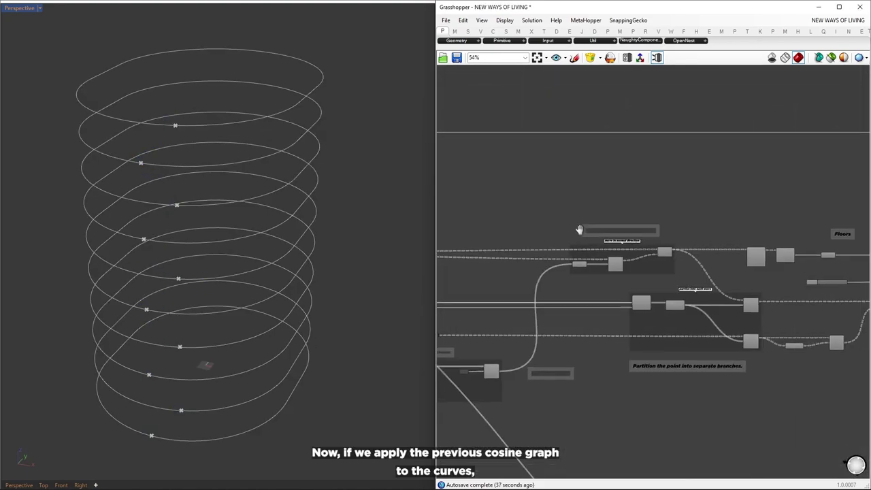
Examine the balcony strips up close where they converge at the base of the column.
{"action": "left_click", "coordinate": [636, 278]}
{"action": "left_click", "coordinate": [674, 218]}
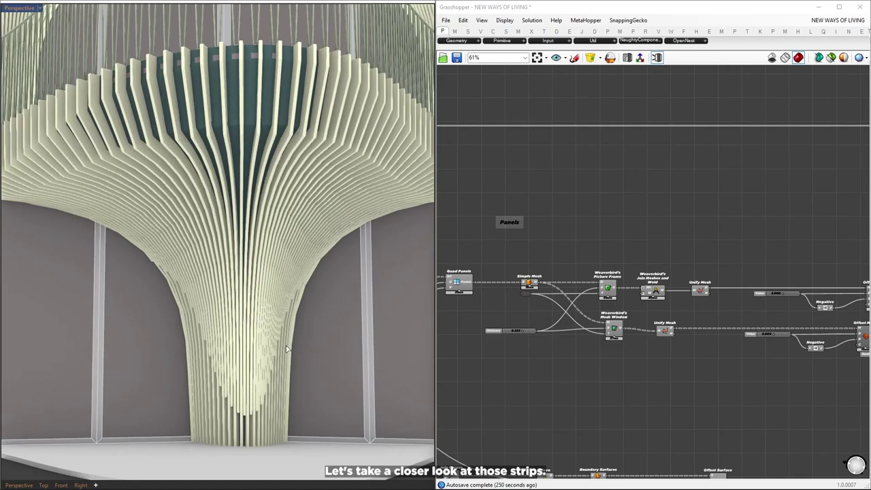
{"action": "right_click_drag", "start_coordinate": [287, 349], "coordinate": [199, 360]}
{"action": "scroll", "coordinate": [198, 360], "scroll_direction": "down", "scroll_amount": 5}
{"action": "scroll", "coordinate": [288, 370], "scroll_direction": "up", "scroll_amount": 7}
{"action": "right_click_drag", "start_coordinate": [267, 351], "coordinate": [274, 346]}
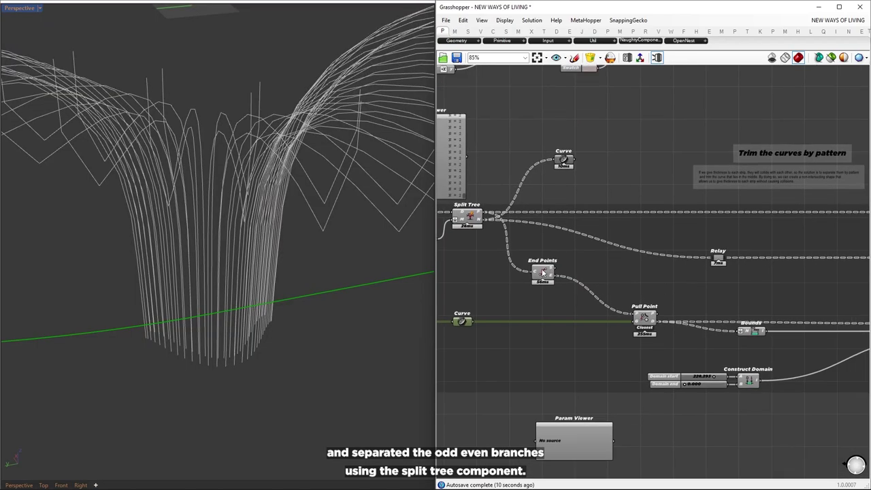
Show the preview of End Points and hide the previews of the selected curve-trimming components before Extend Curve.
{"action": "middle_click", "coordinate": [544, 272]}
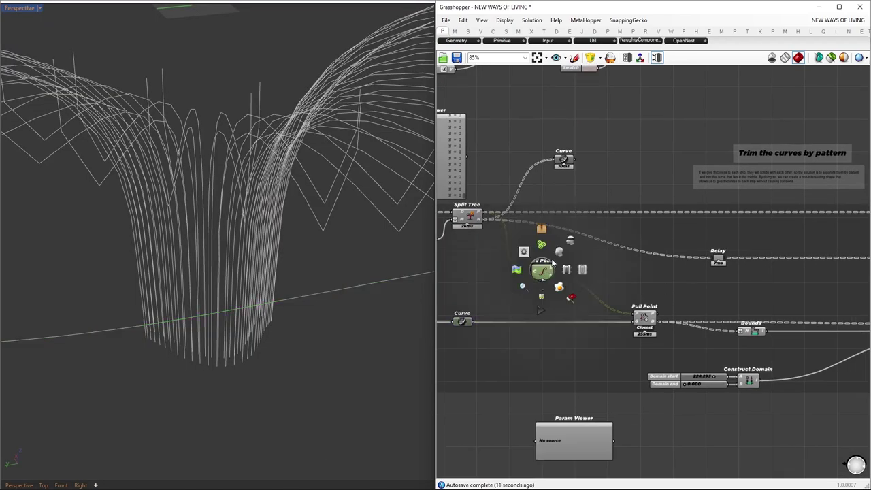
{"action": "right_click_drag", "start_coordinate": [241, 362], "coordinate": [219, 365]}
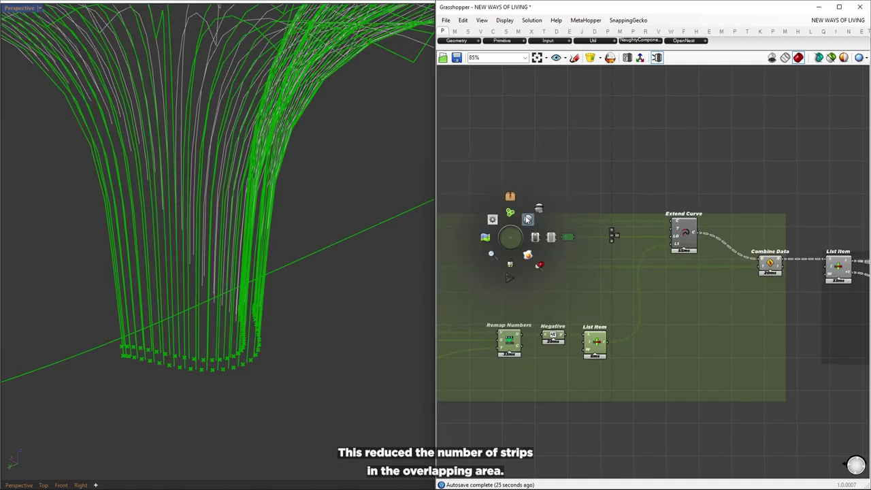
{"action": "left_click", "coordinate": [538, 211]}
{"action": "right_click_drag", "start_coordinate": [282, 311], "coordinate": [207, 301]}
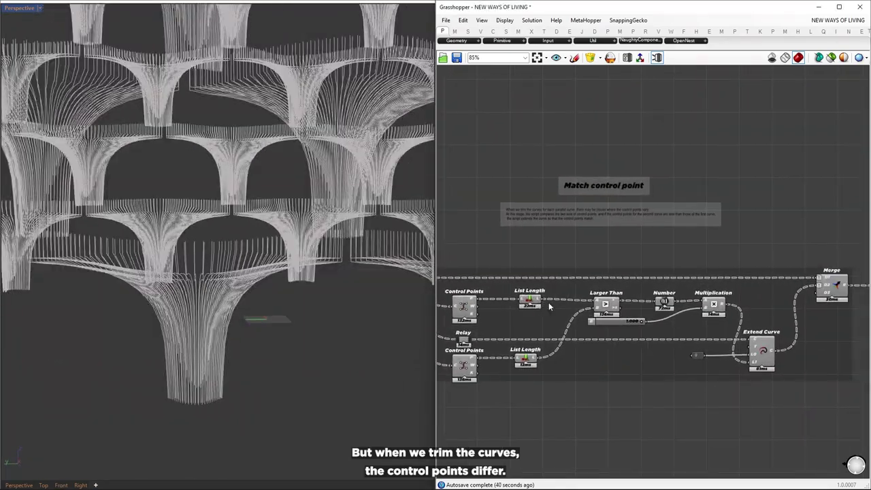
Review the Match control point group and turn on the preview of the Mesh Loft that follows it.
{"action": "right_click_drag", "start_coordinate": [556, 263], "coordinate": [557, 245]}
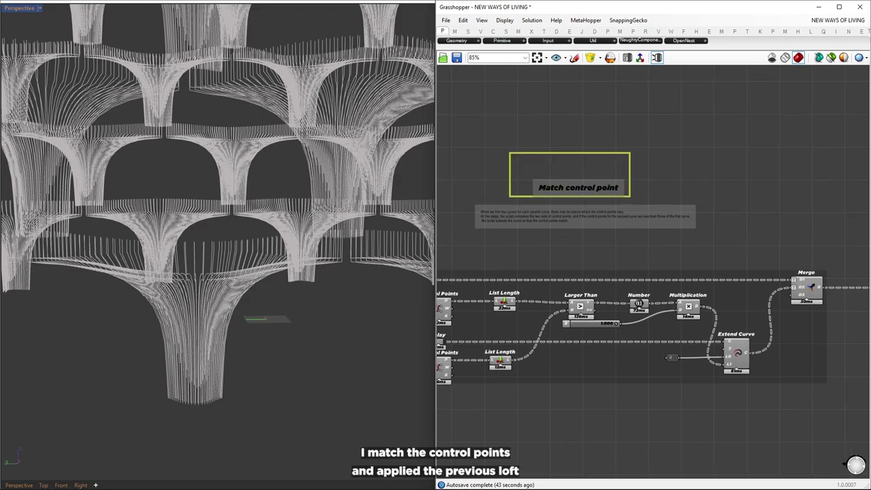
{"action": "right_click_drag", "start_coordinate": [799, 219], "coordinate": [611, 219]}
{"action": "right_click_drag", "start_coordinate": [746, 235], "coordinate": [520, 229]}
{"action": "middle_click", "coordinate": [571, 274]}
{"action": "left_click", "coordinate": [590, 261]}
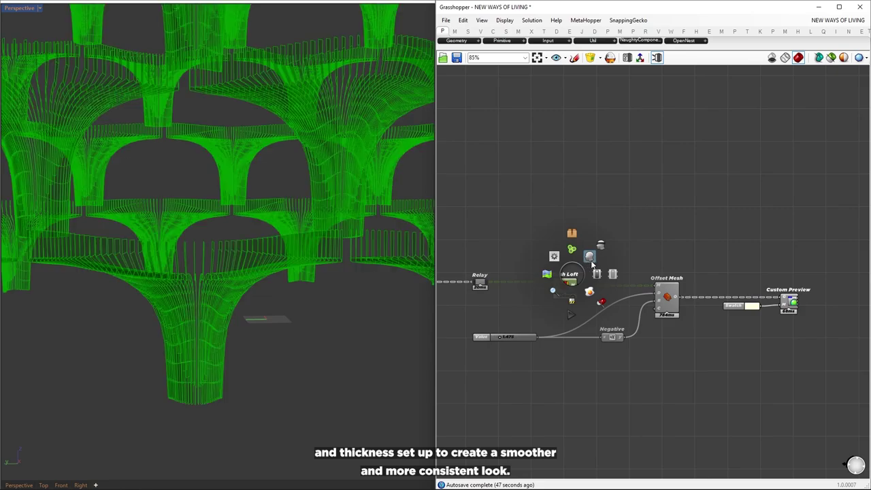
Turn on the preview of the Offset Mesh component and inspect the finished wavy balconies up close.
{"action": "left_click_drag", "start_coordinate": [696, 367], "coordinate": [641, 211]}
{"action": "middle_click", "coordinate": [655, 228]}
{"action": "left_click", "coordinate": [672, 211]}
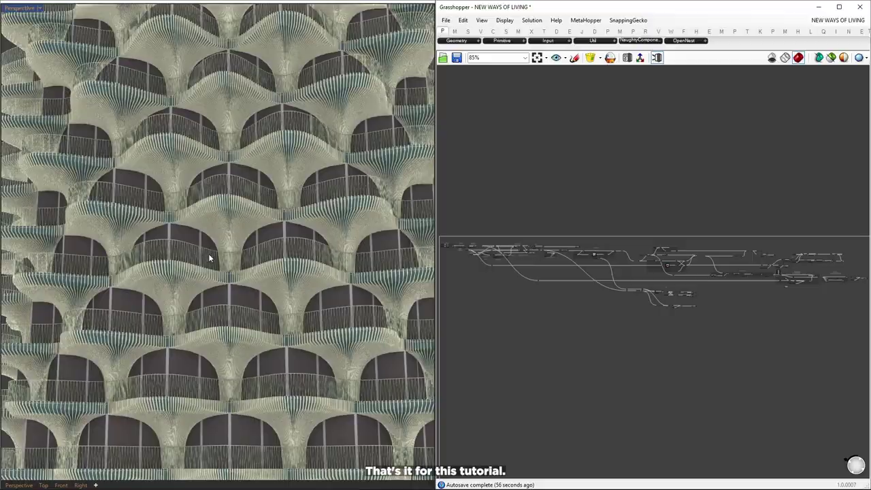
{"action": "right_click_drag", "start_coordinate": [210, 253], "coordinate": [250, 210]}
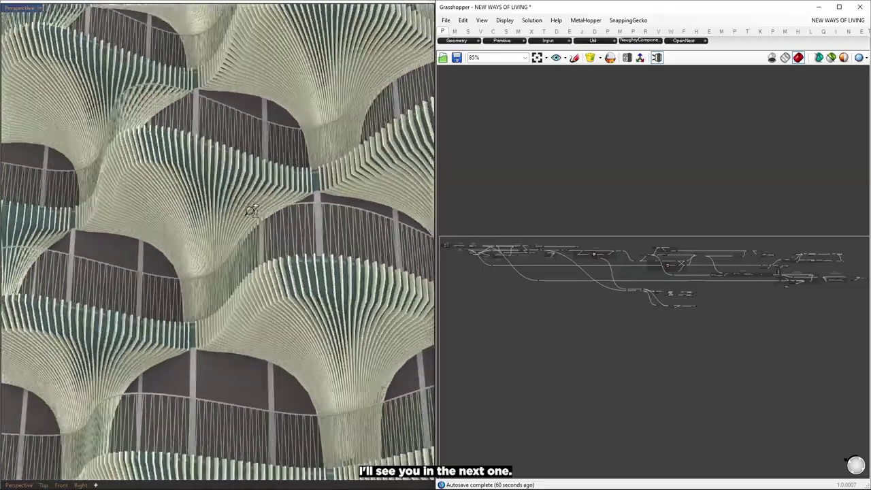